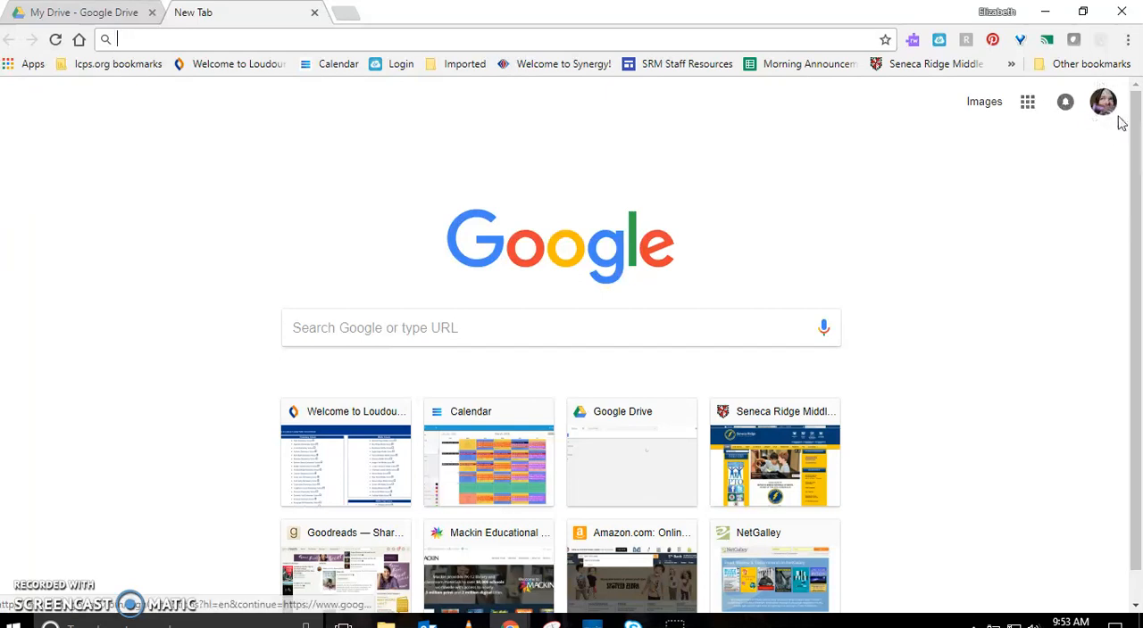
Open Google Keep from the Google apps and start a new note
left_click(1027, 101)
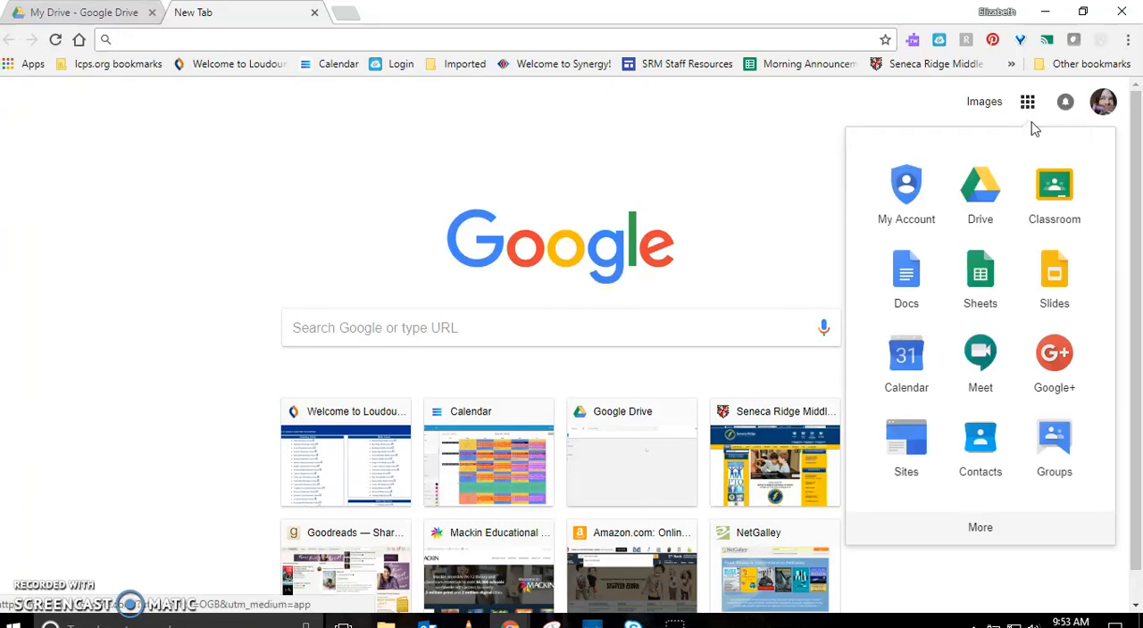
left_click(979, 531)
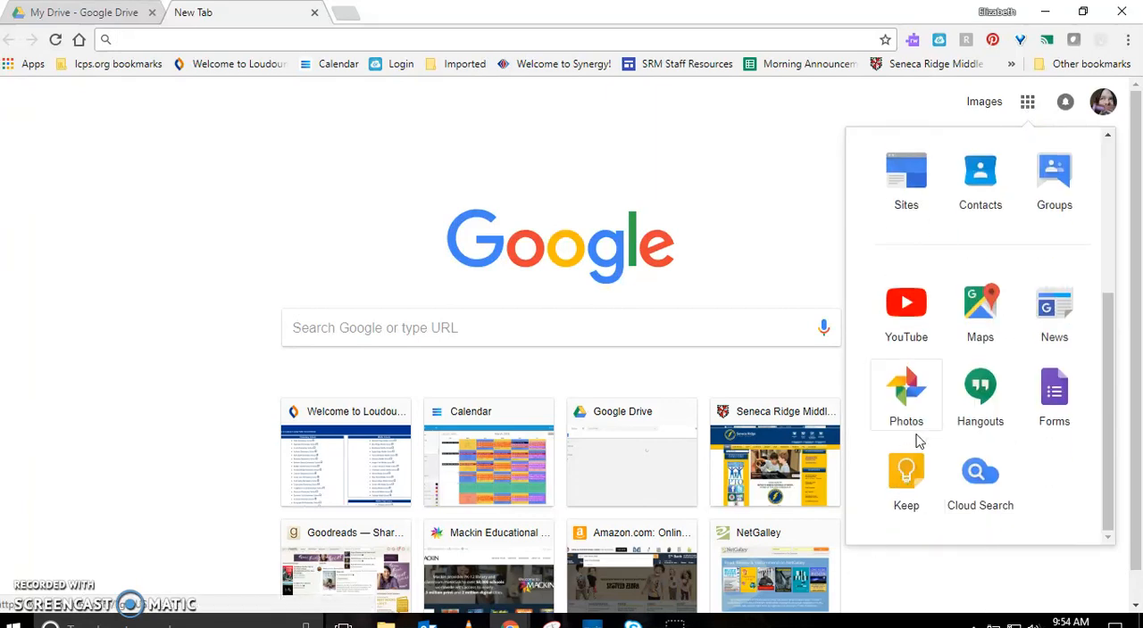
left_click(929, 495)
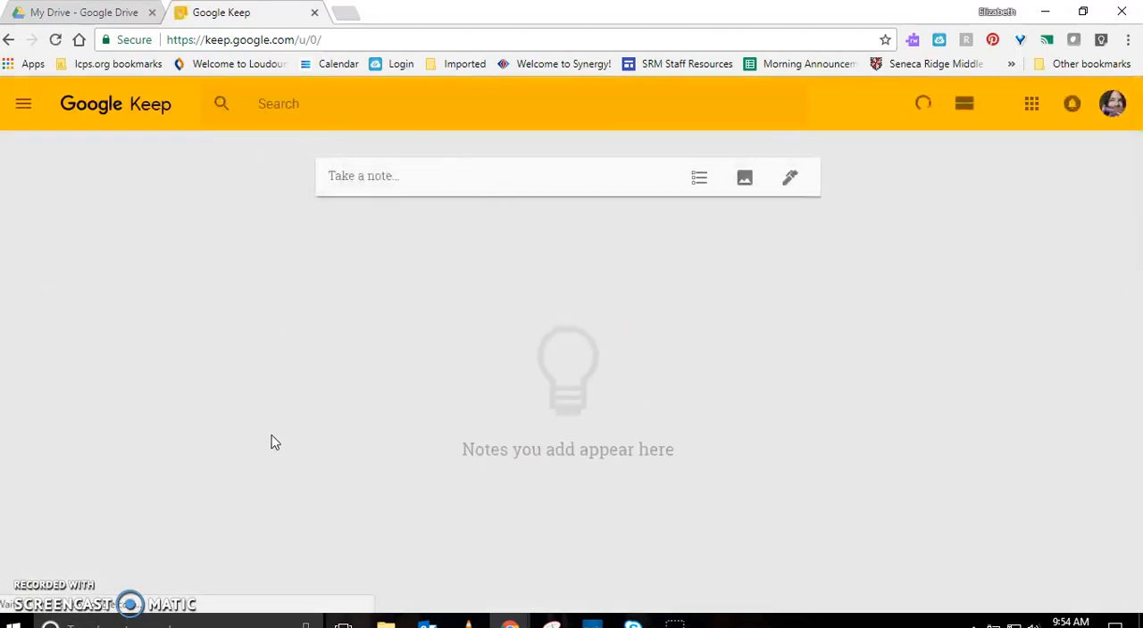
left_click(371, 185)
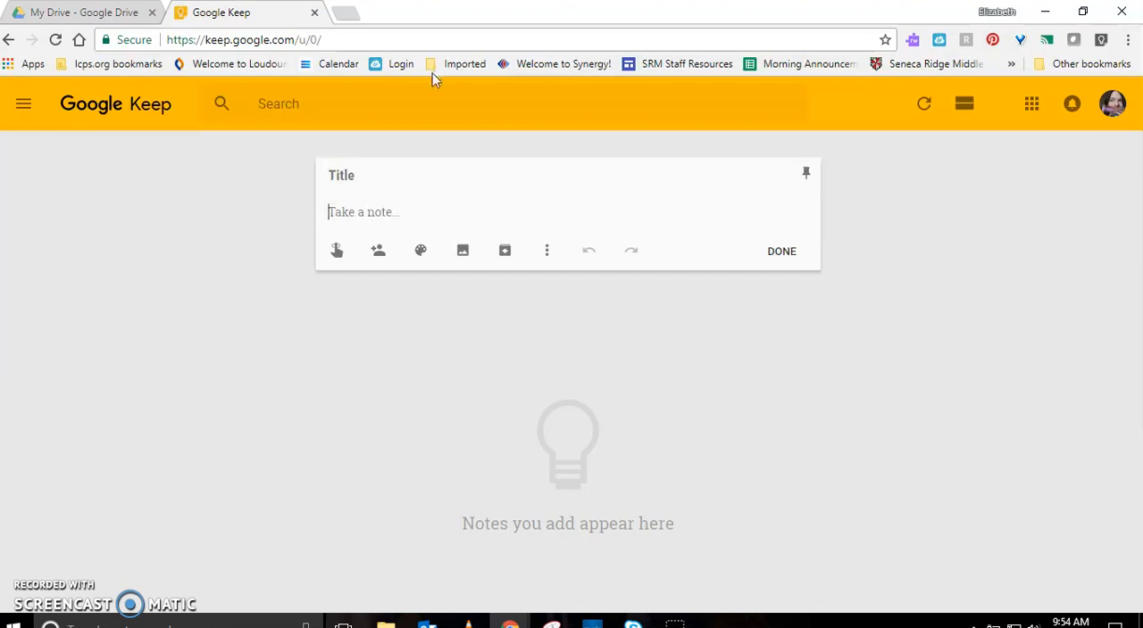
Search Google for "michigan" in a new browser tab and look over the results
left_click(347, 12)
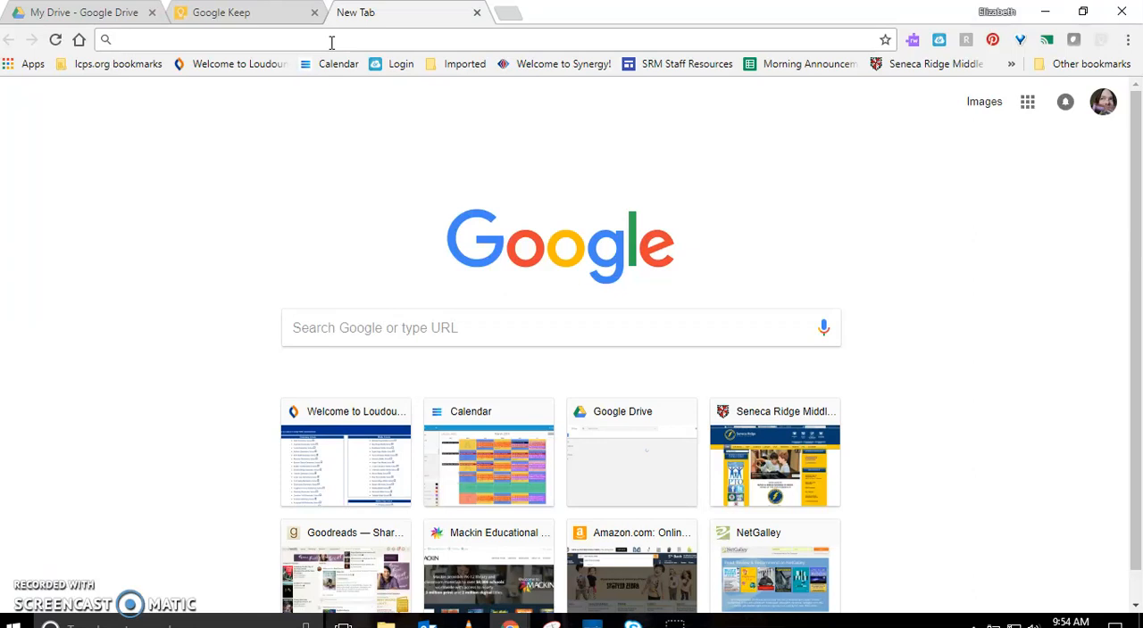
type("michigan")
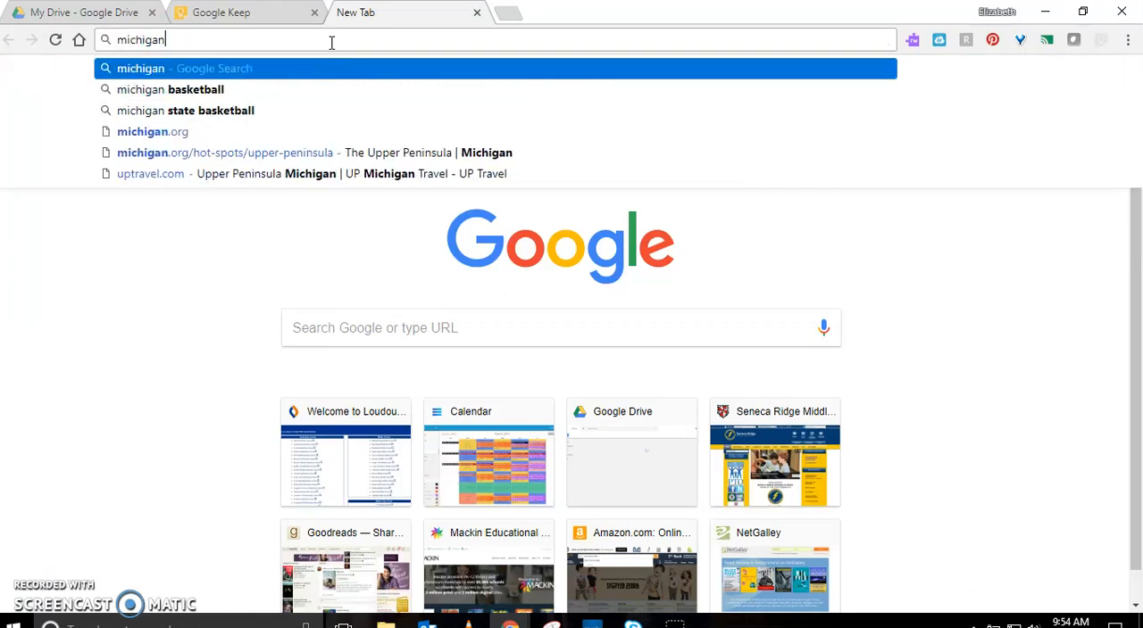
key("Return")
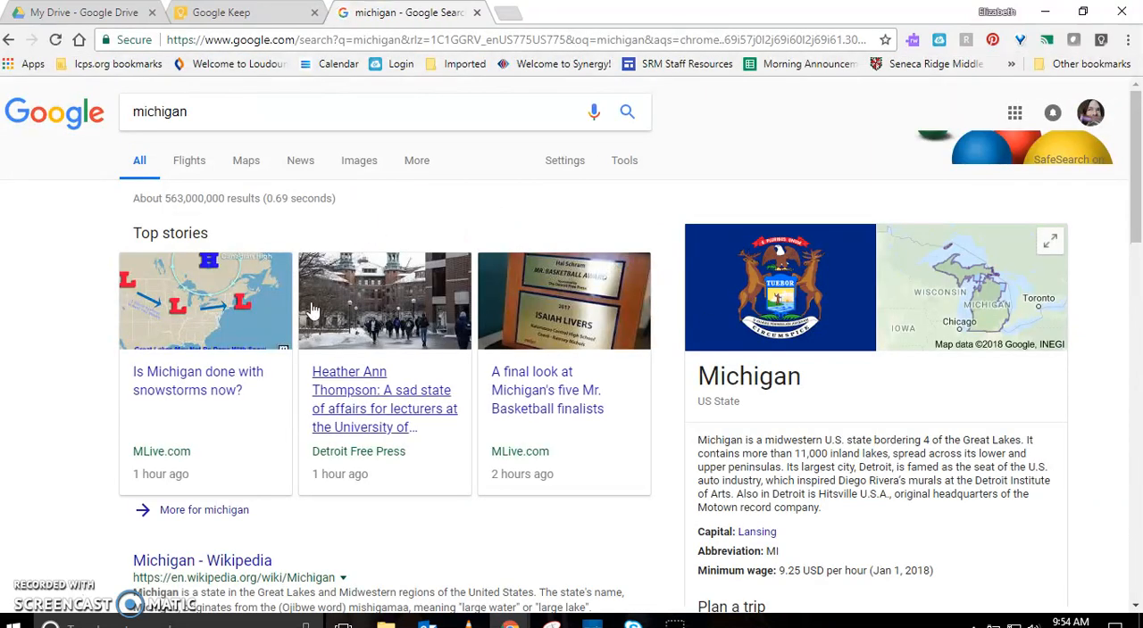
scroll(312, 317, "down", 5)
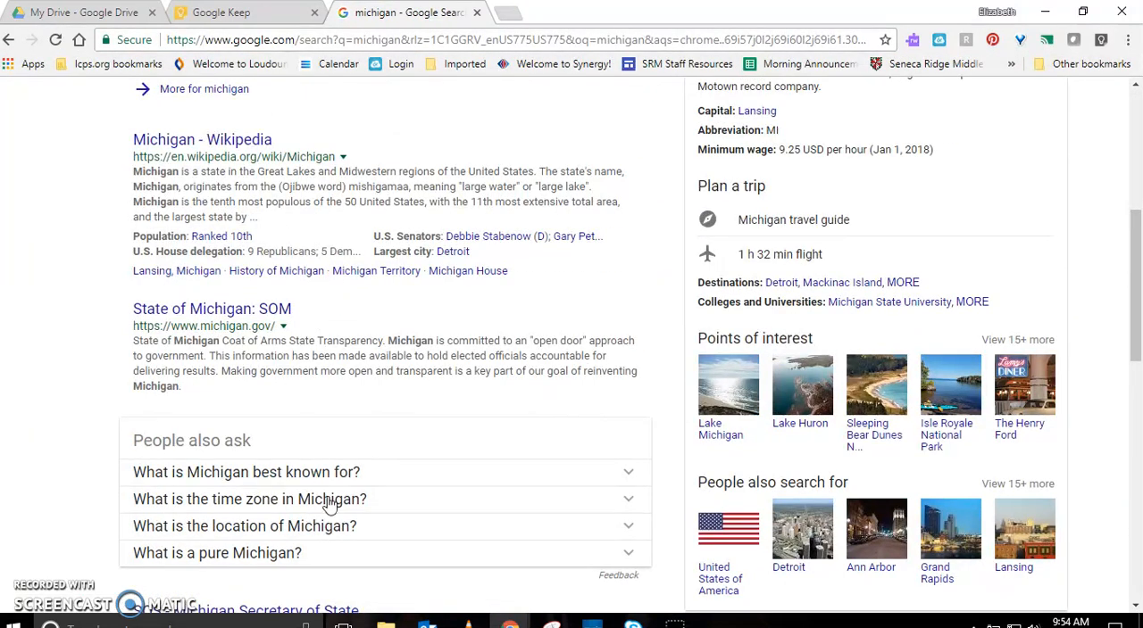
scroll(323, 482, "up", 5)
Refine the search to "michigan travel" and open the official Pure Michigan travel and tourism website
left_click(265, 109)
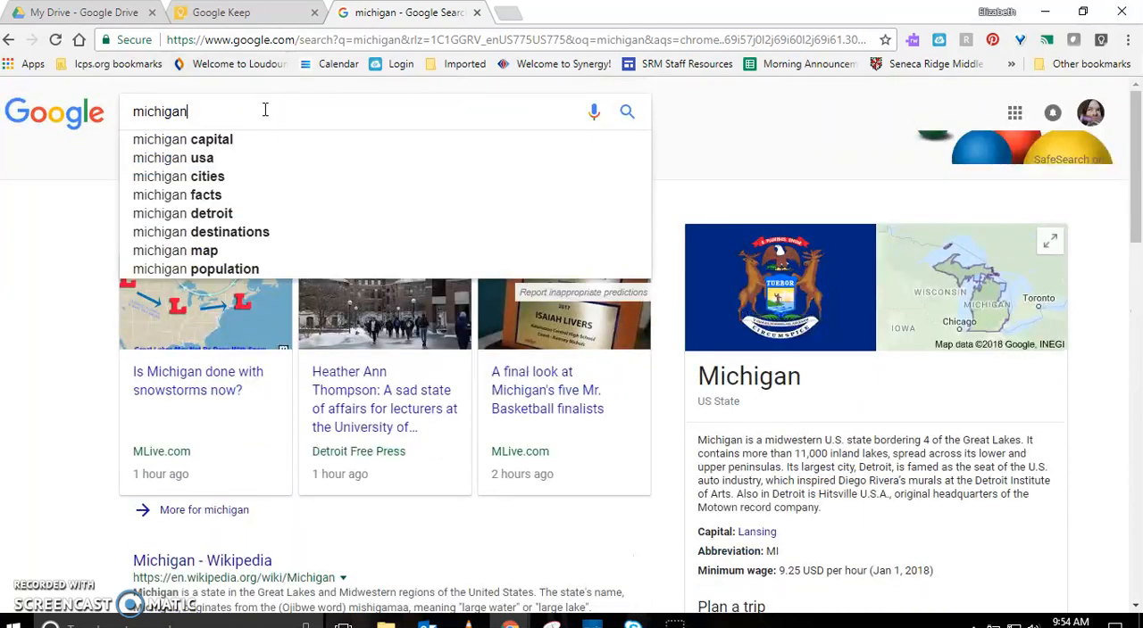
type("travel")
key("Return")
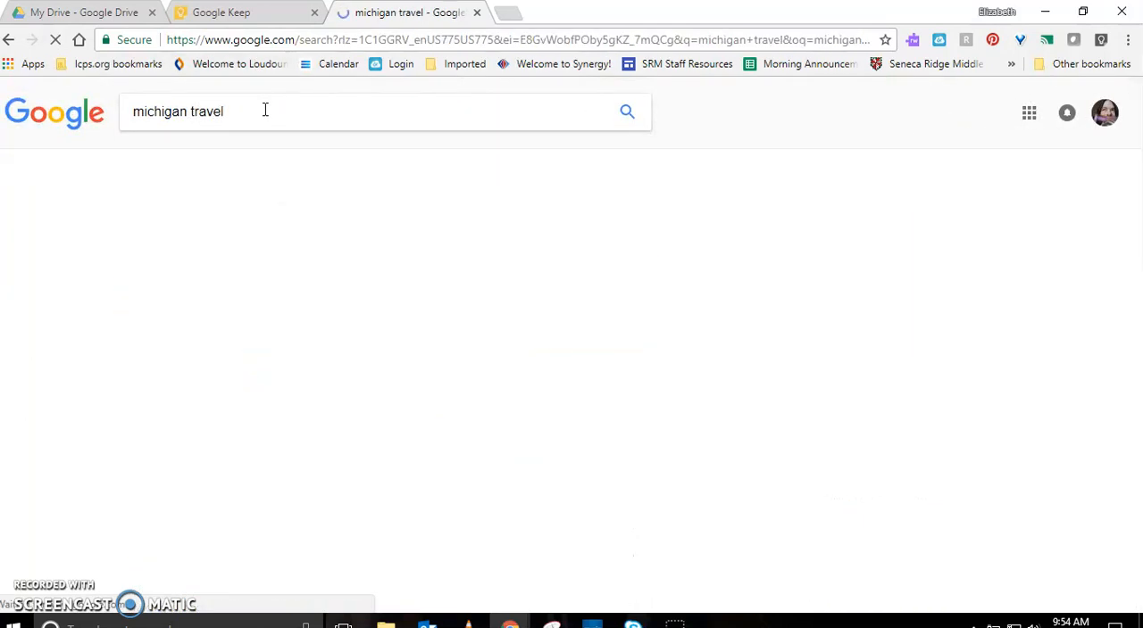
scroll(268, 214, "down", 2)
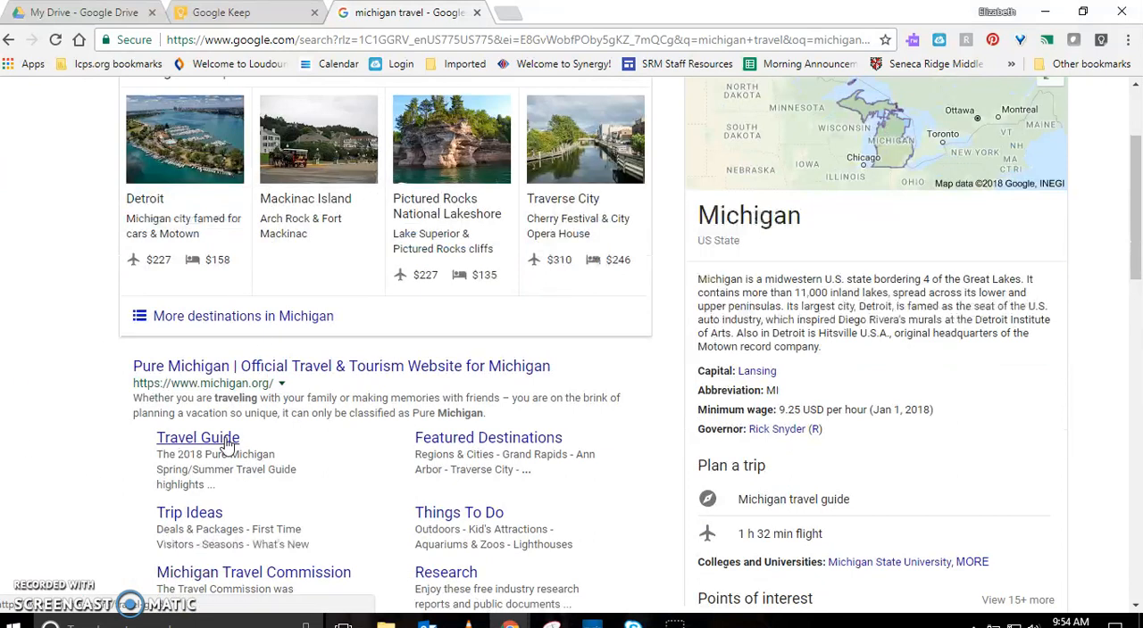
left_click(277, 367)
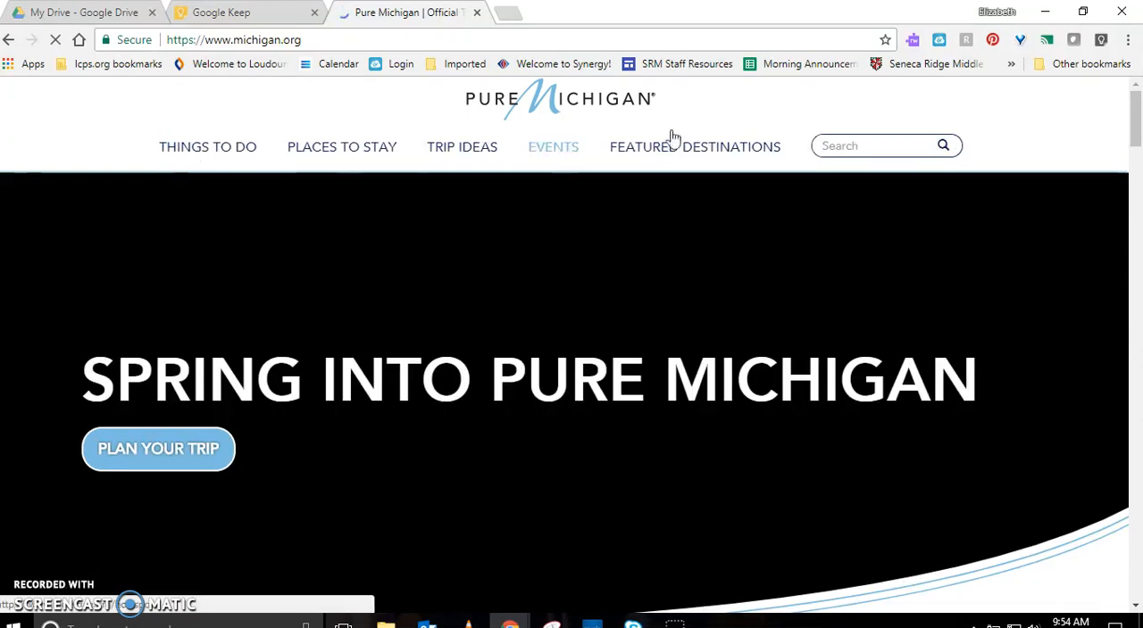
Look over the Pure Michigan homepage, then copy its web address into the title of the new Google Keep note
scroll(748, 146, "down", 1)
scroll(692, 402, "down", 6)
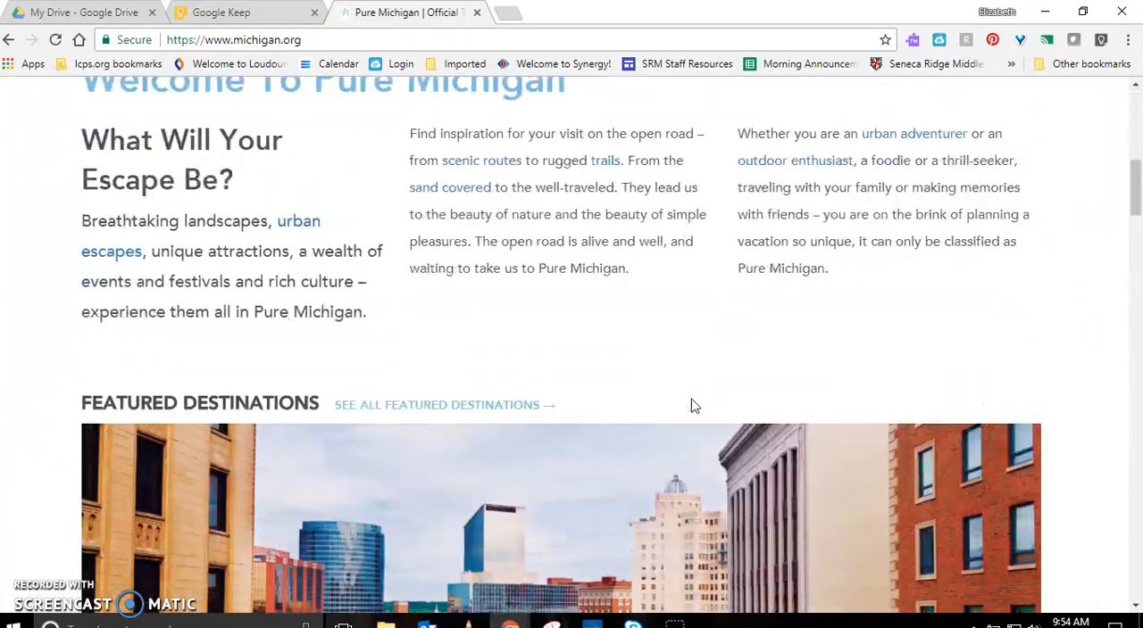
scroll(522, 393, "down", 10)
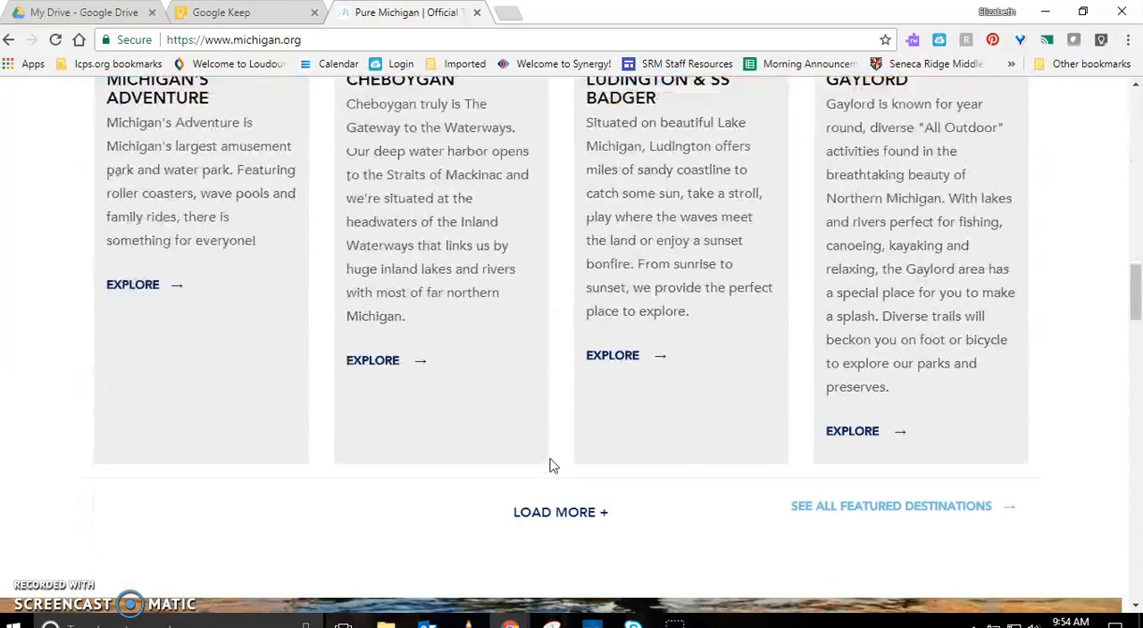
scroll(562, 475, "down", 8)
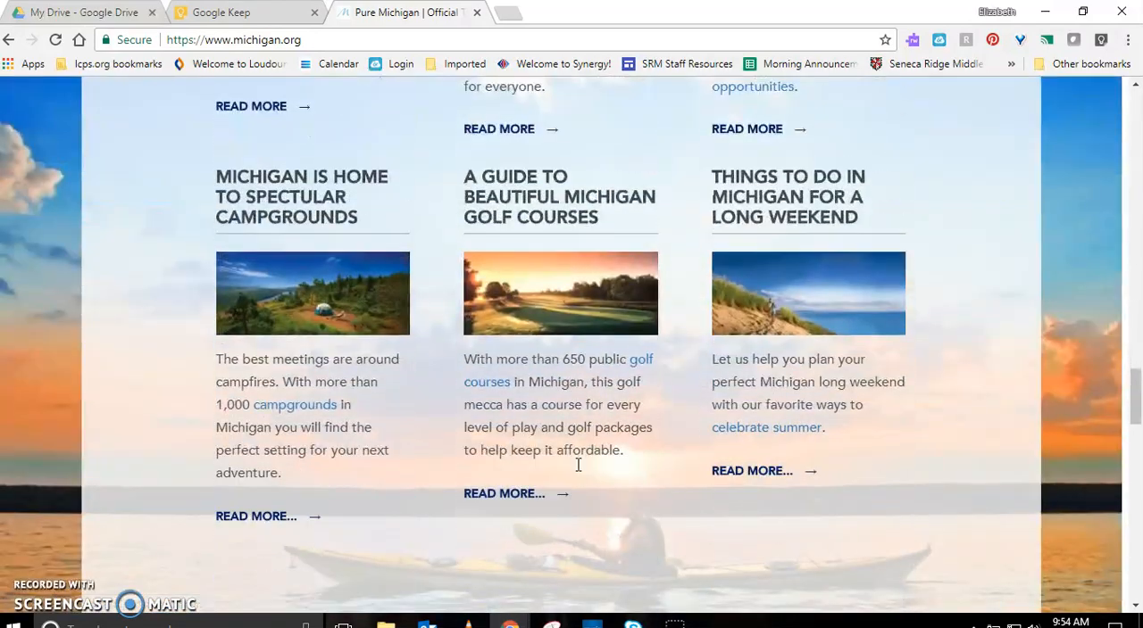
scroll(585, 466, "up", 20)
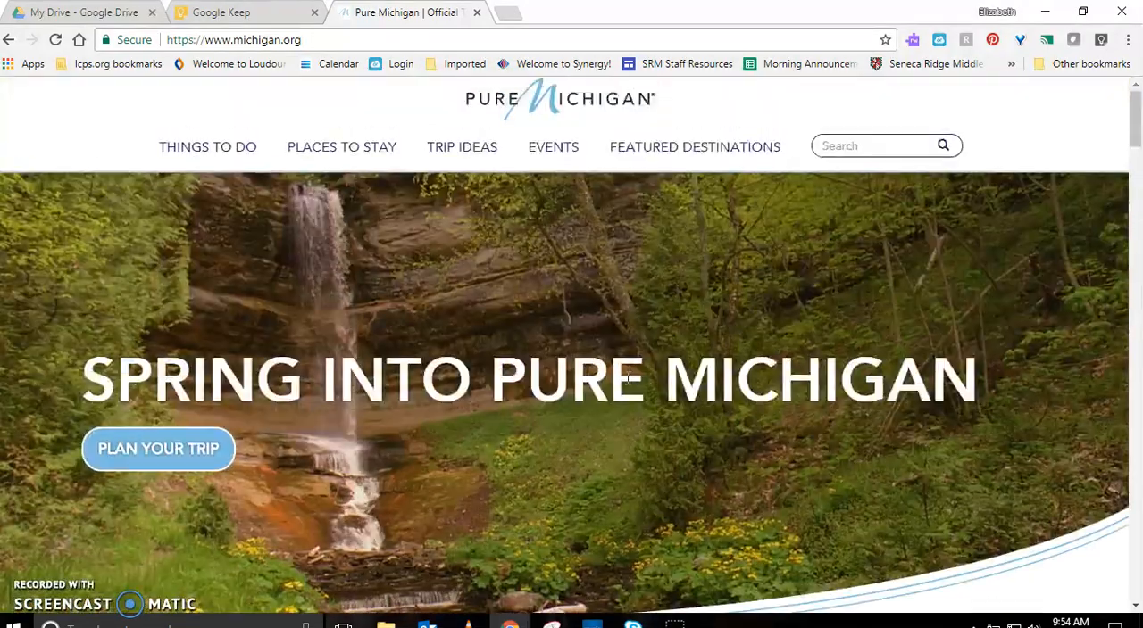
left_click(484, 39)
key("ctrl+c")
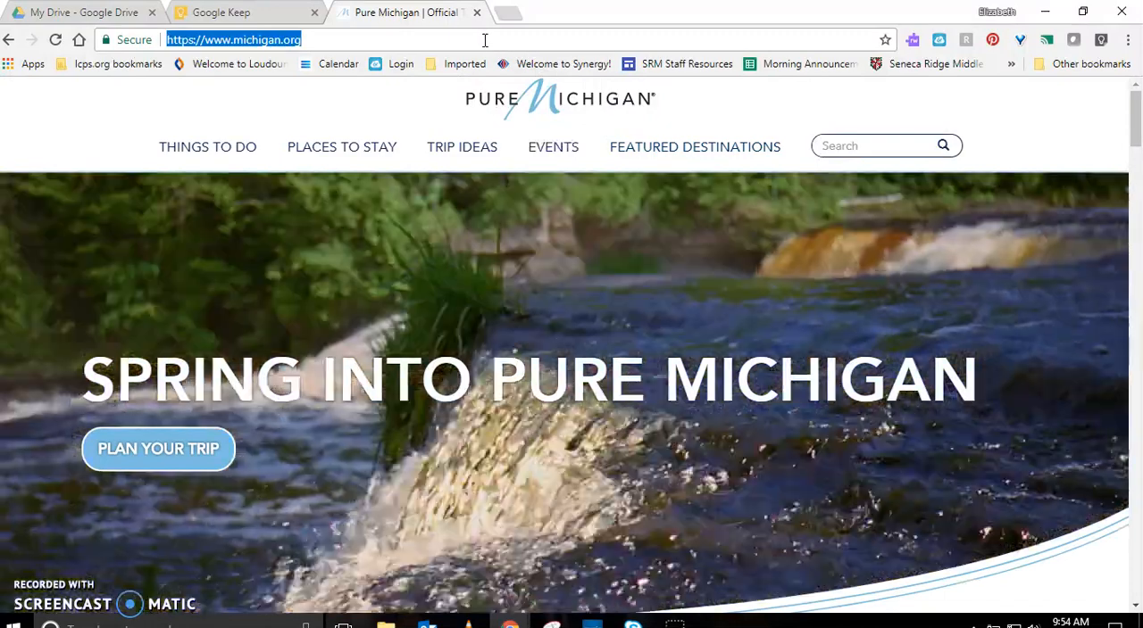
left_click(281, 13)
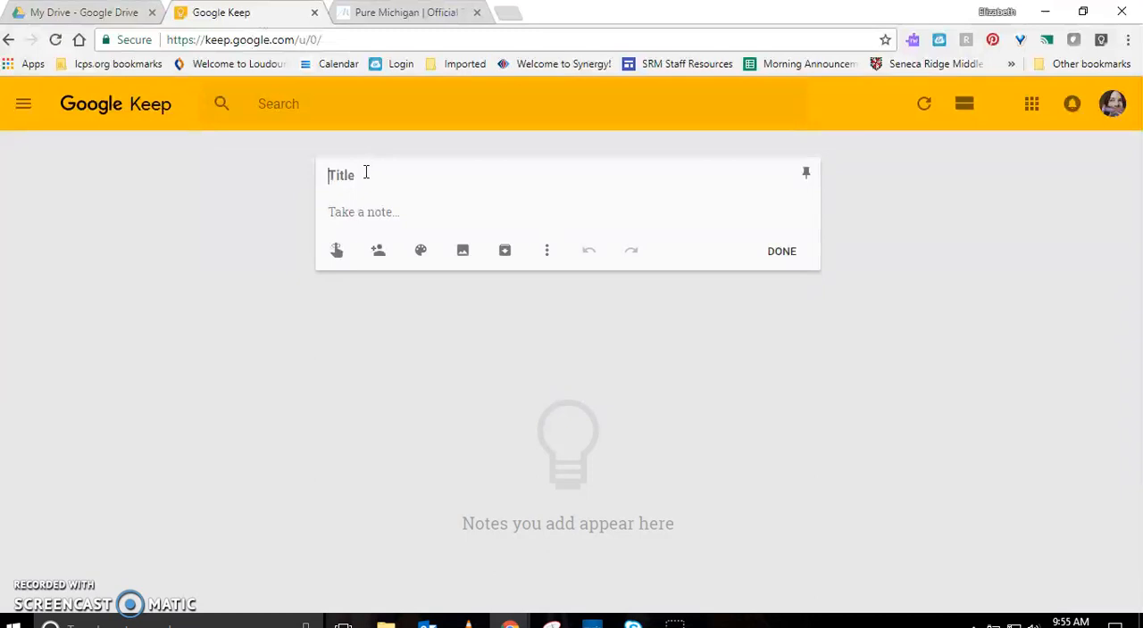
left_click(365, 175)
key("ctrl+v")
left_click(379, 214)
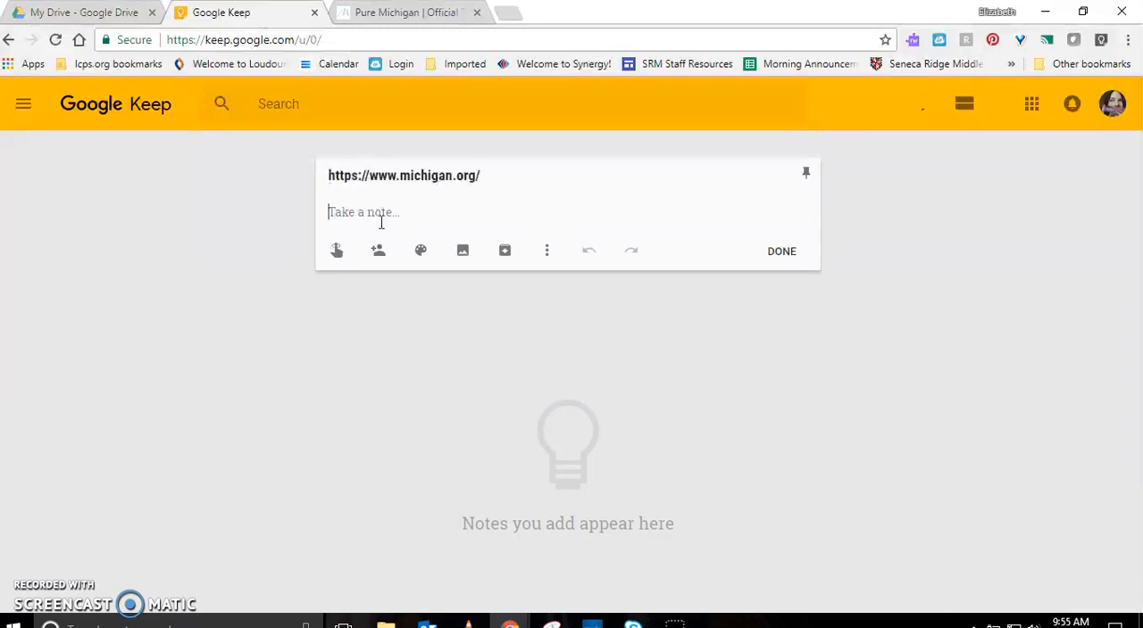
Switch back to the Pure Michigan site and open the "sand covered" link in the welcome text
left_click(413, 13)
scroll(625, 268, "down", 5)
scroll(545, 402, "down", 1)
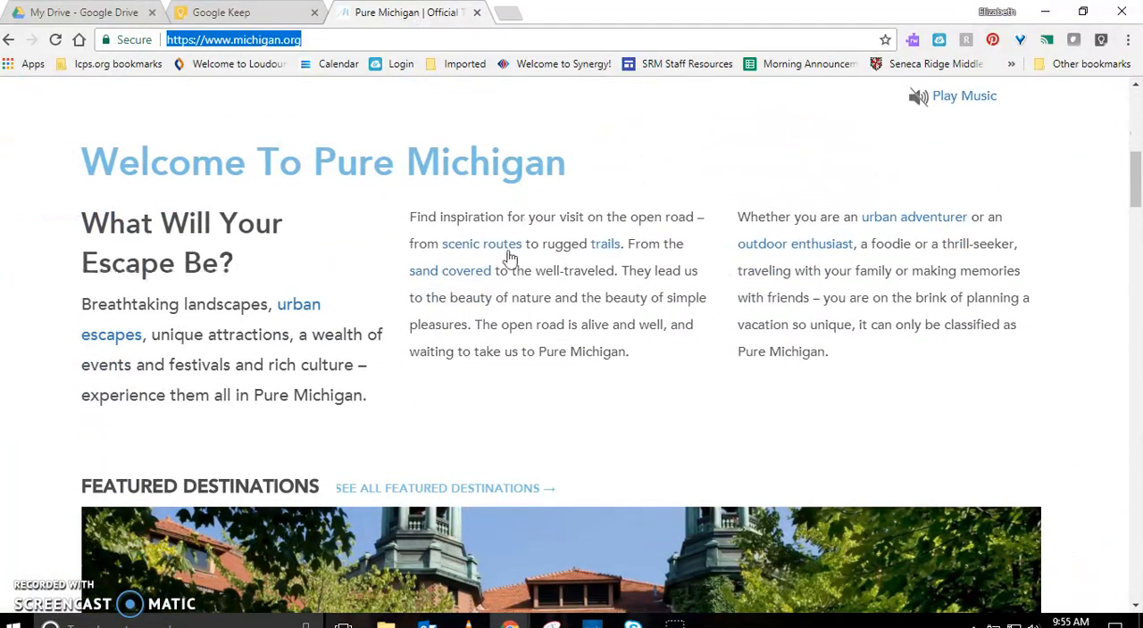
left_click(426, 270)
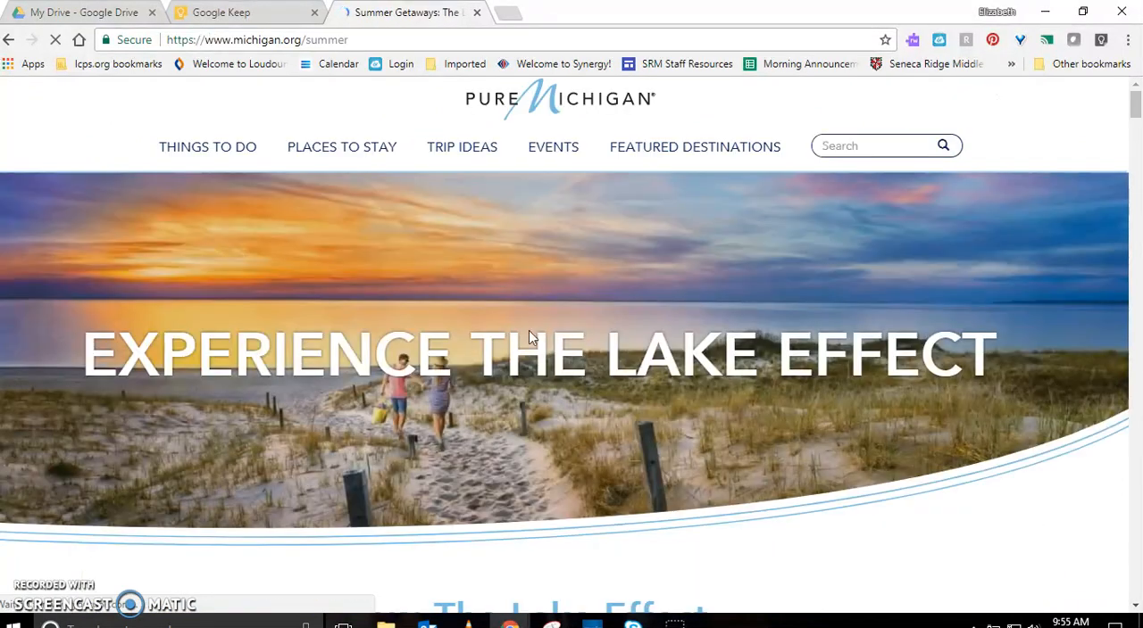
Copy the sentence starting "The state's more than 11,000 lakes" from the Summer Getaways page into the body of the Google Keep note
scroll(656, 326, "down", 4)
scroll(603, 369, "down", 1)
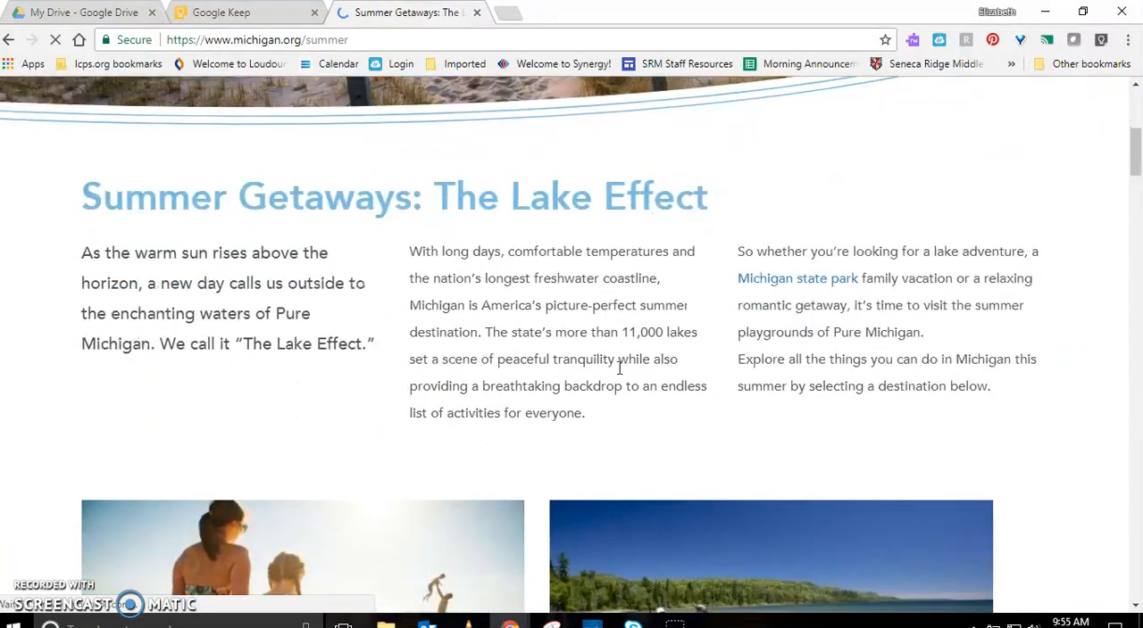
left_click_drag(603, 414, 489, 332)
key("ctrl+c")
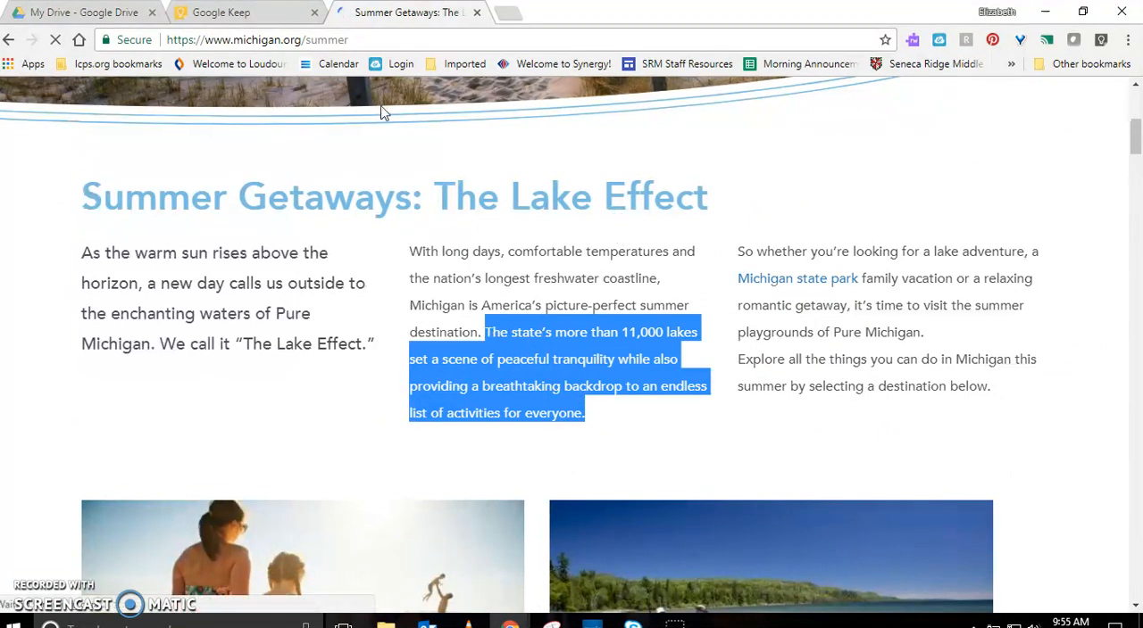
left_click(280, 12)
left_click(434, 221)
key("ctrl+v")
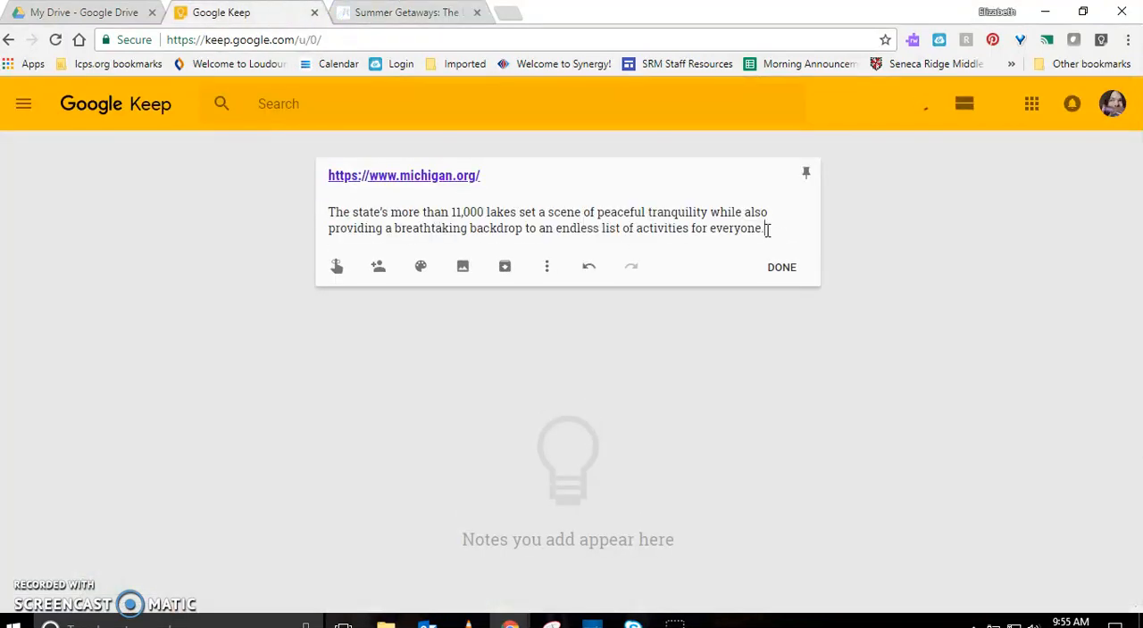
Add the label #activities to the note, leaving a blank line below the pasted sentence
key("Return")
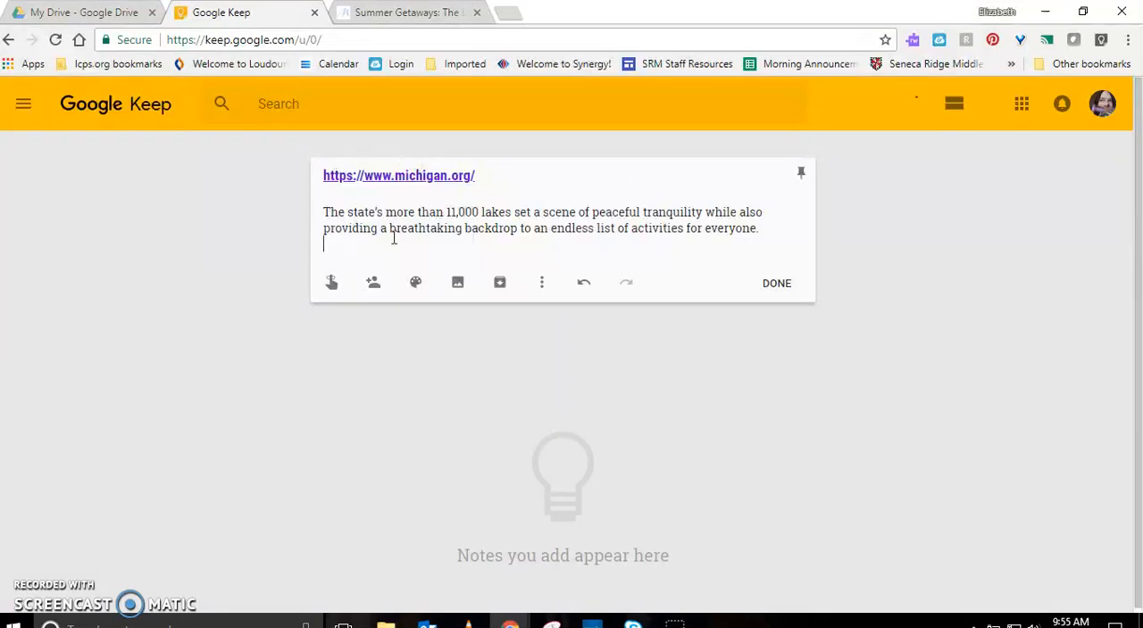
key("Return")
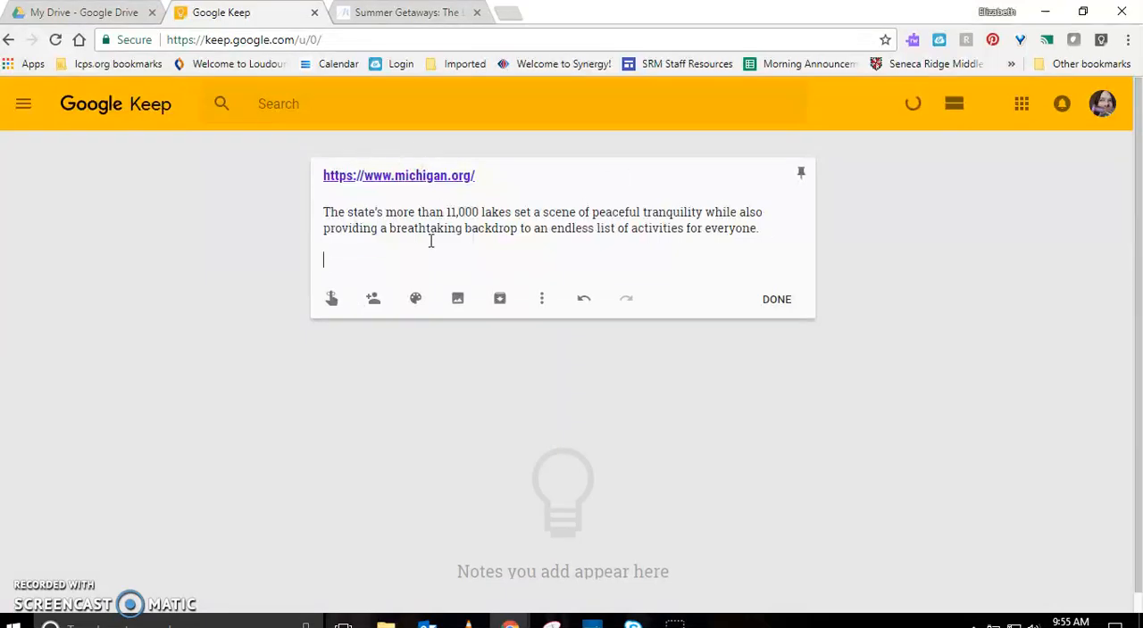
type("#act")
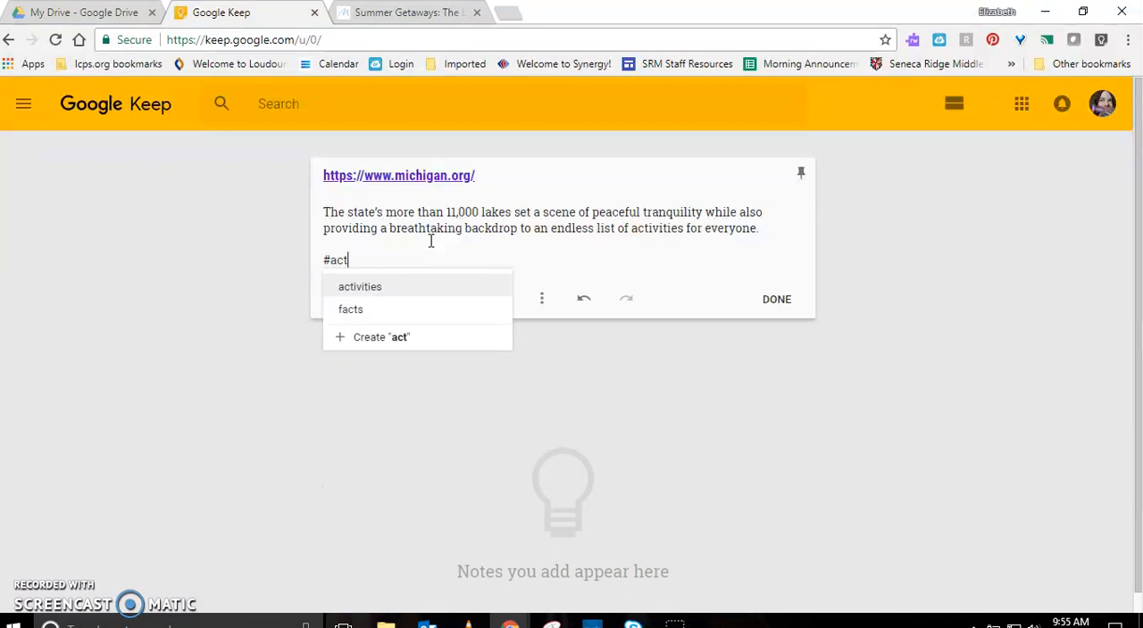
type("ivities")
key("Return")
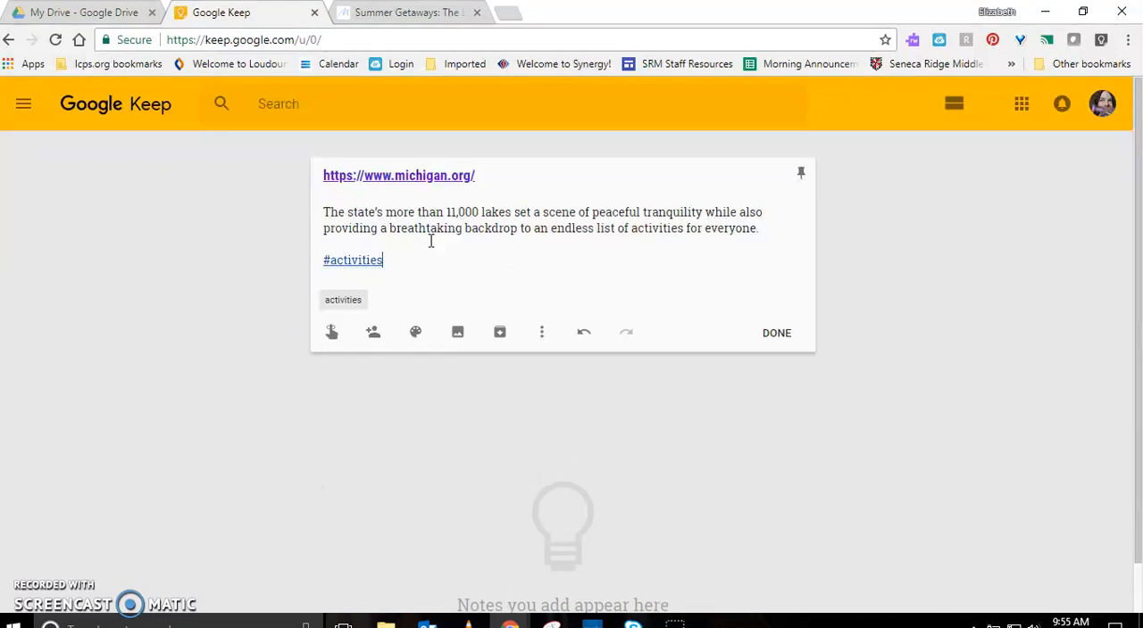
Add the label #trip on its own line below #activities
key("Return")
type("#")
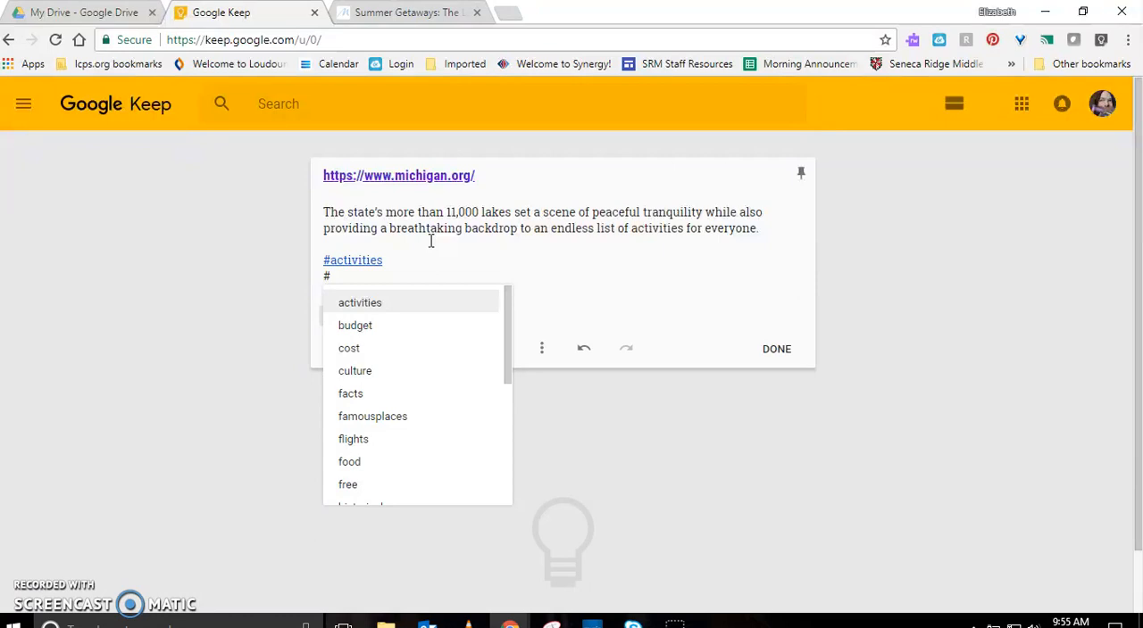
type("trip")
key("Return")
key("Return")
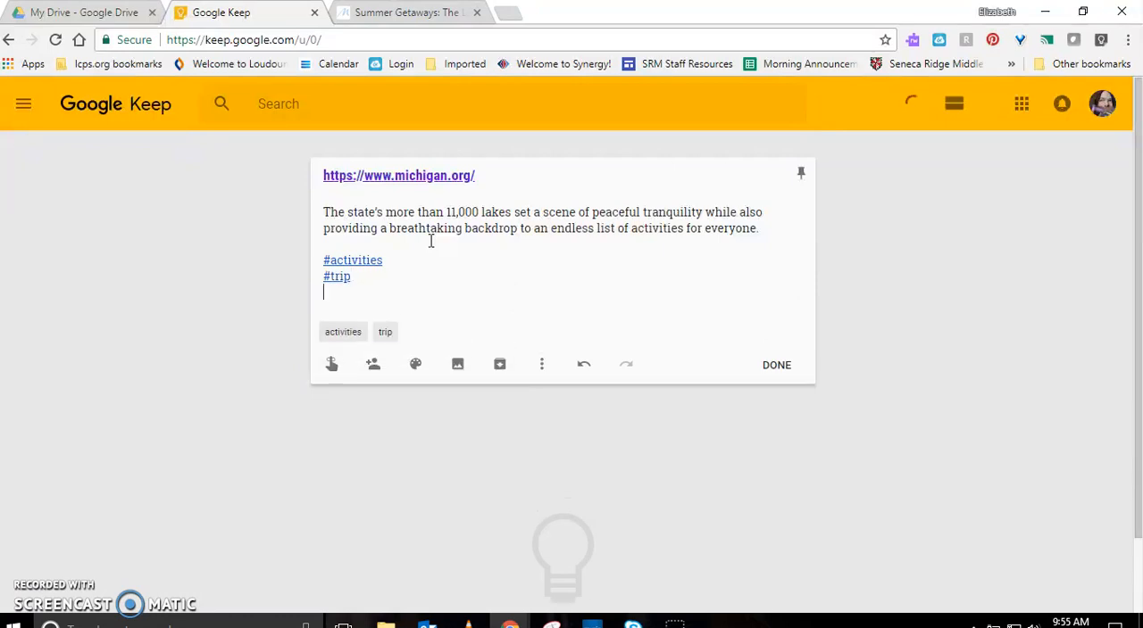
Create the label #outdoors on the line below #trip and finish the note
type("#out")
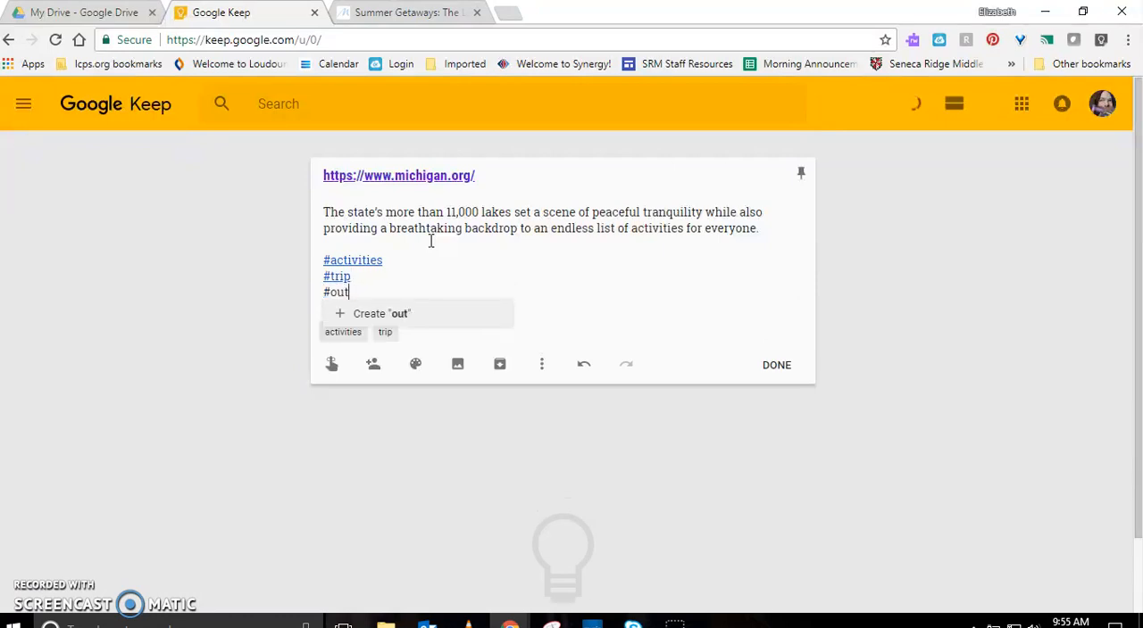
type("soors")
key("Return")
key("Return")
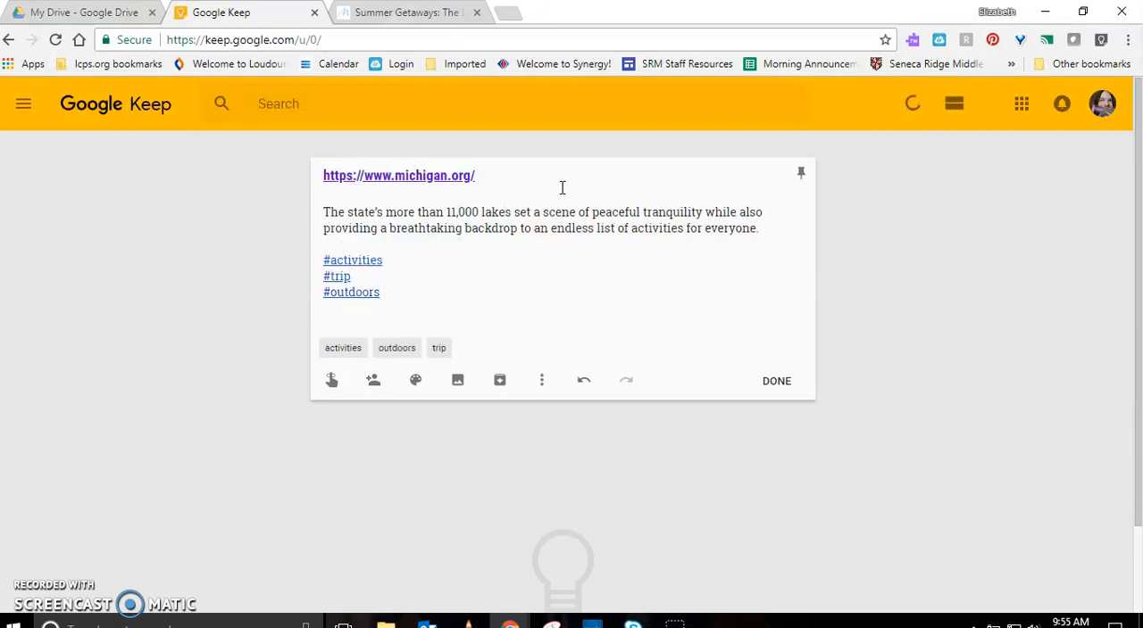
left_click(792, 385)
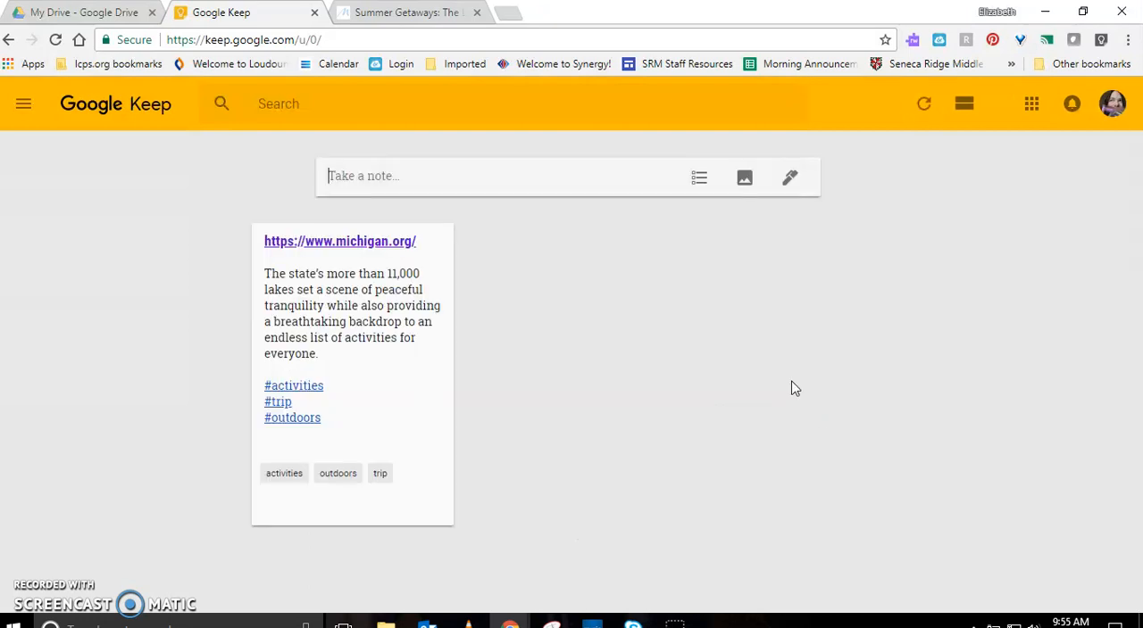
Open the Fairs & Festivals page from the Pure Michigan site's Events section, dismissing the feedback survey
left_click(402, 12)
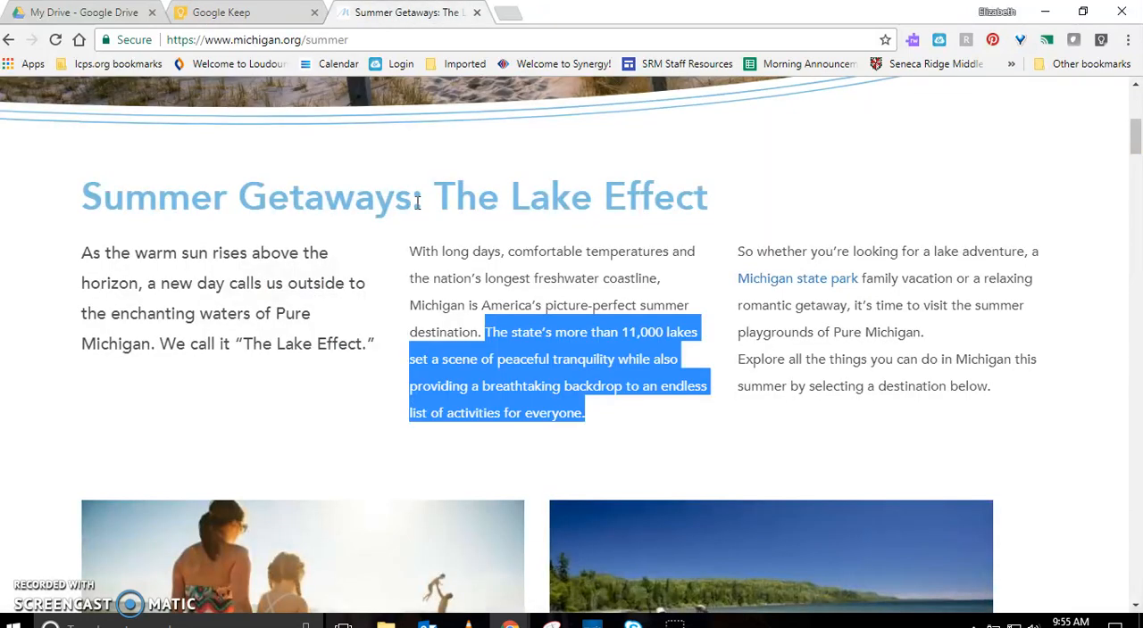
scroll(442, 295, "up", 5)
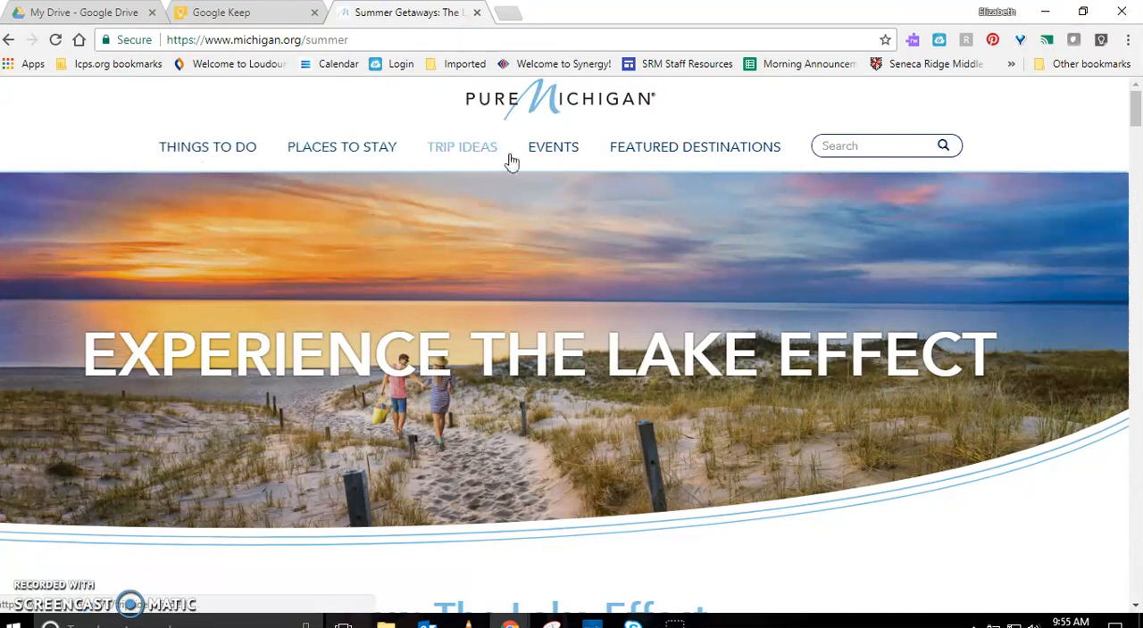
left_click(453, 154)
left_click(544, 147)
scroll(795, 294, "down", 2)
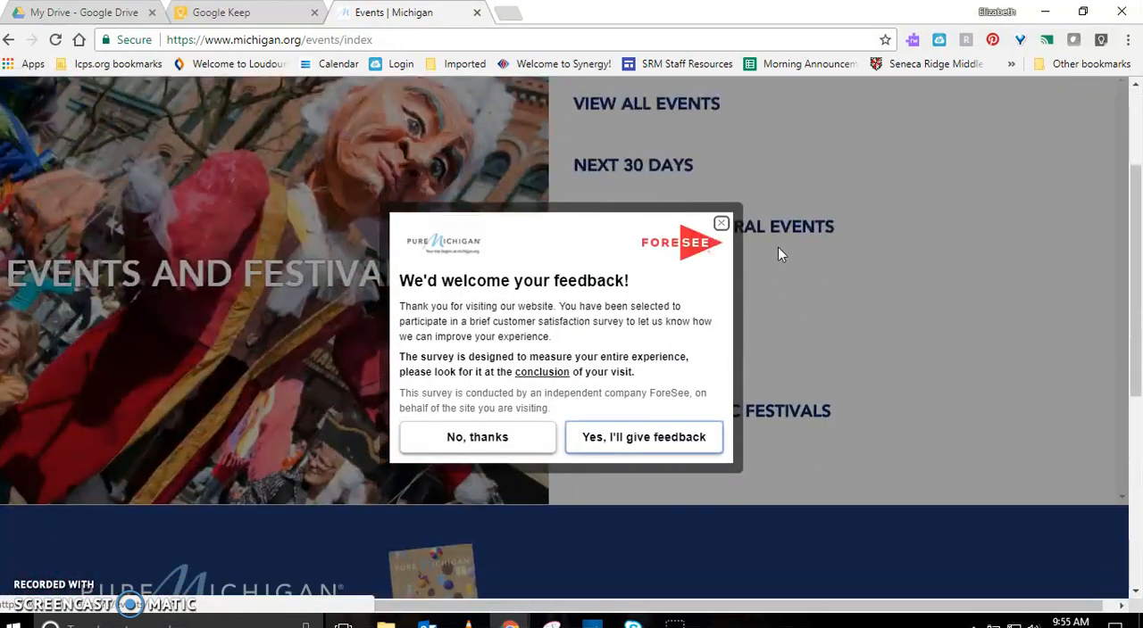
left_click(721, 223)
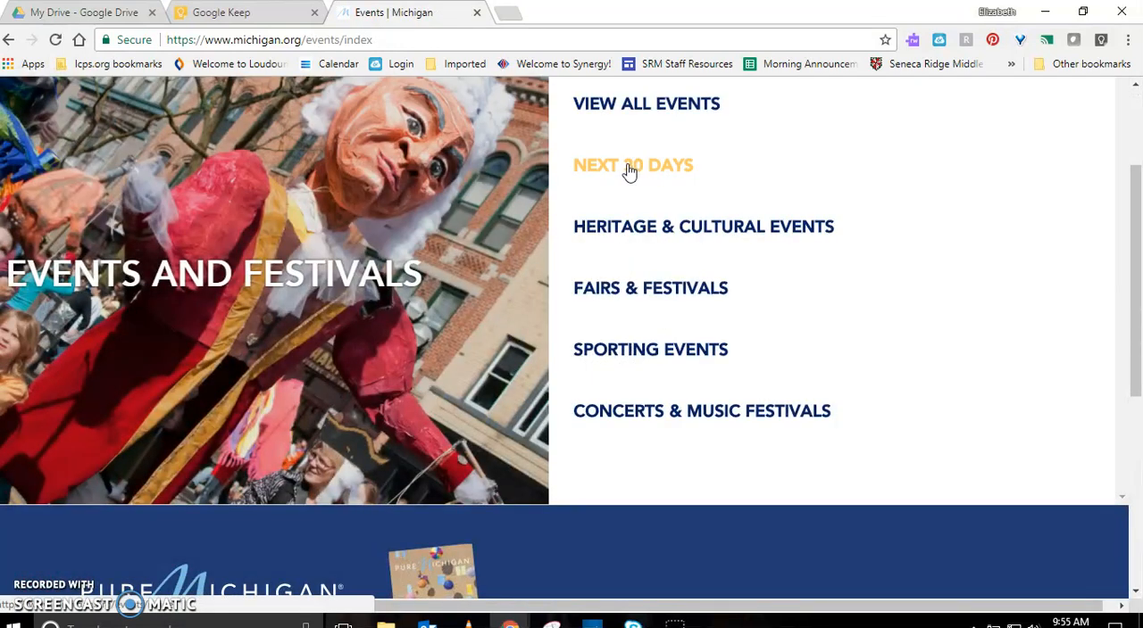
left_click(621, 295)
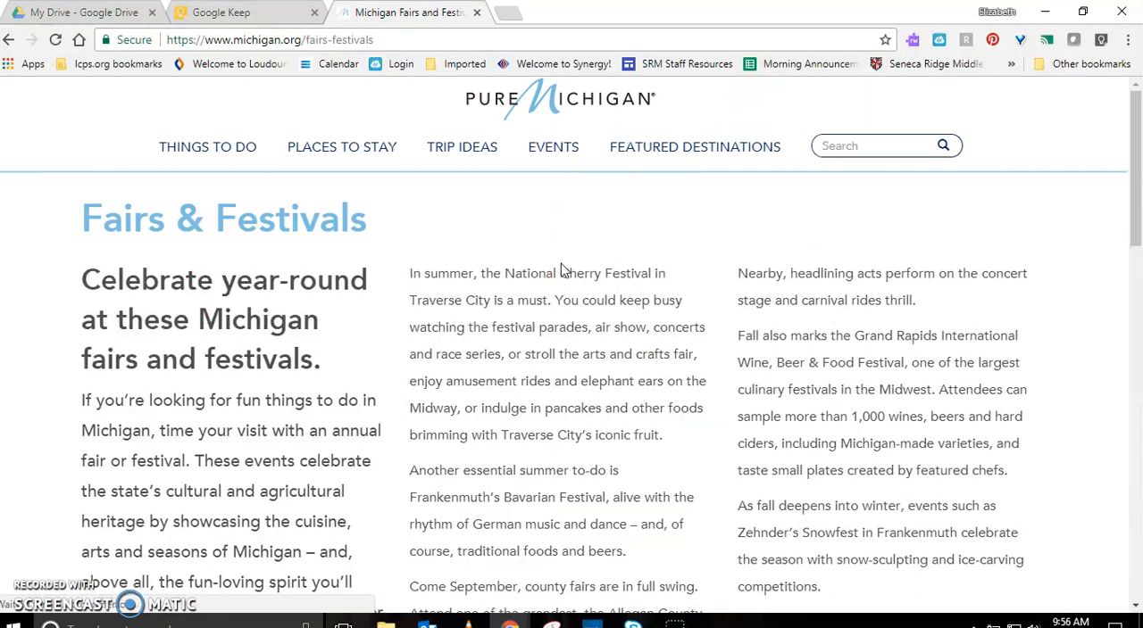
Copy the Fairs & Festivals page address into the title of a new Google Keep note
left_click(453, 42)
key("ctrl+c")
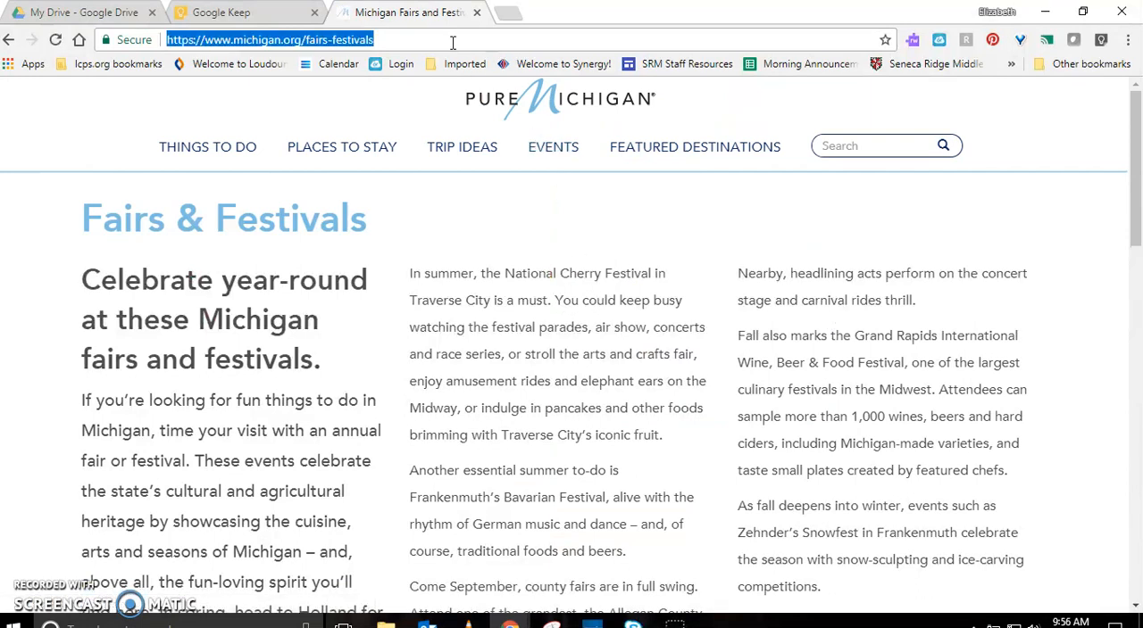
left_click(222, 13)
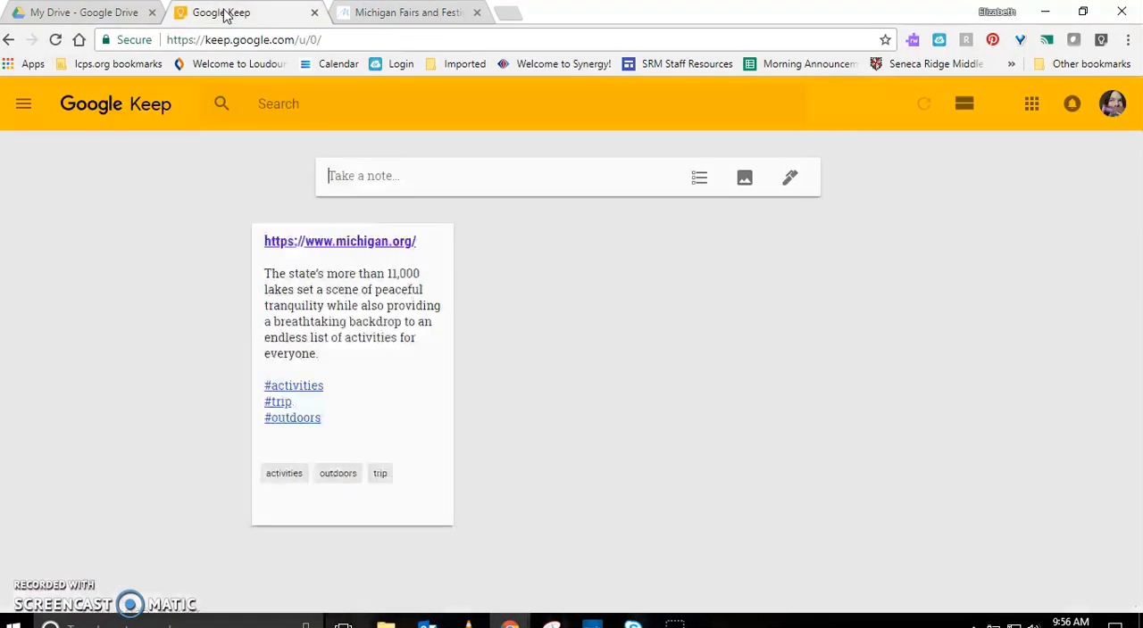
left_click(400, 181)
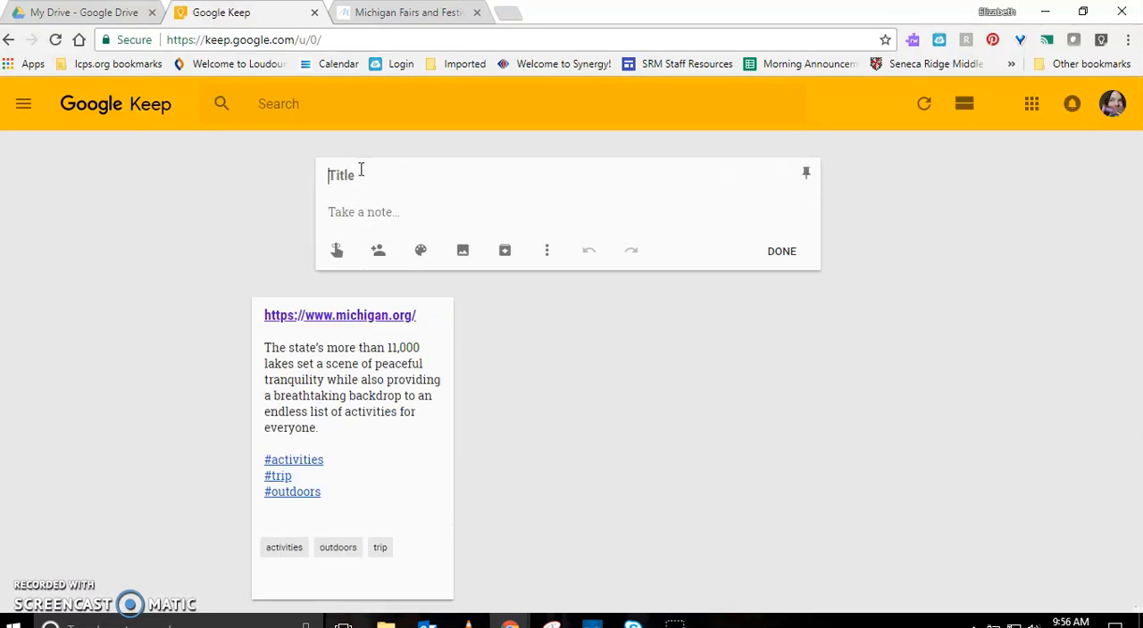
left_click(361, 169)
key("ctrl+v")
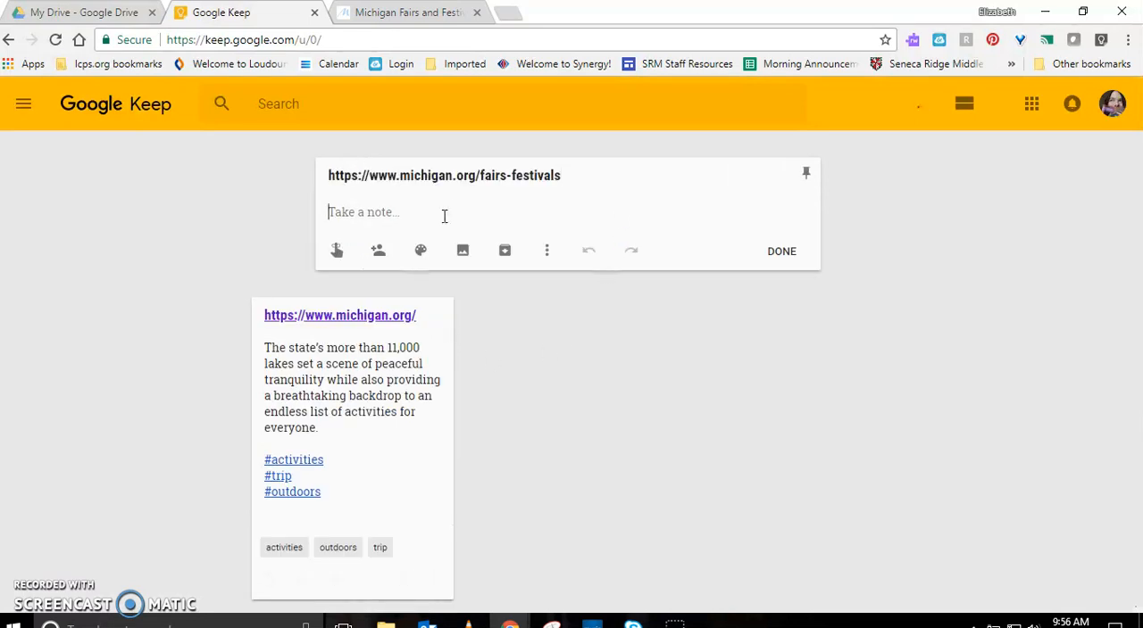
Copy "the National Cherry Festival in Traverse City is a must" from the Fairs & Festivals page into the Google Keep note's body
left_click(404, 12)
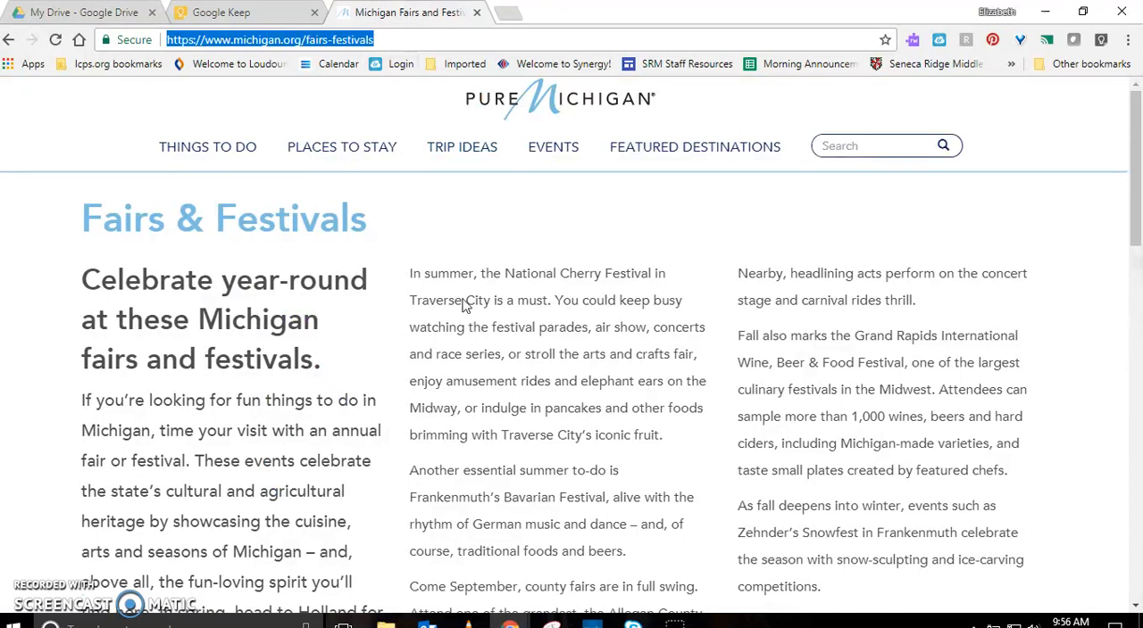
scroll(478, 326, "down", 1)
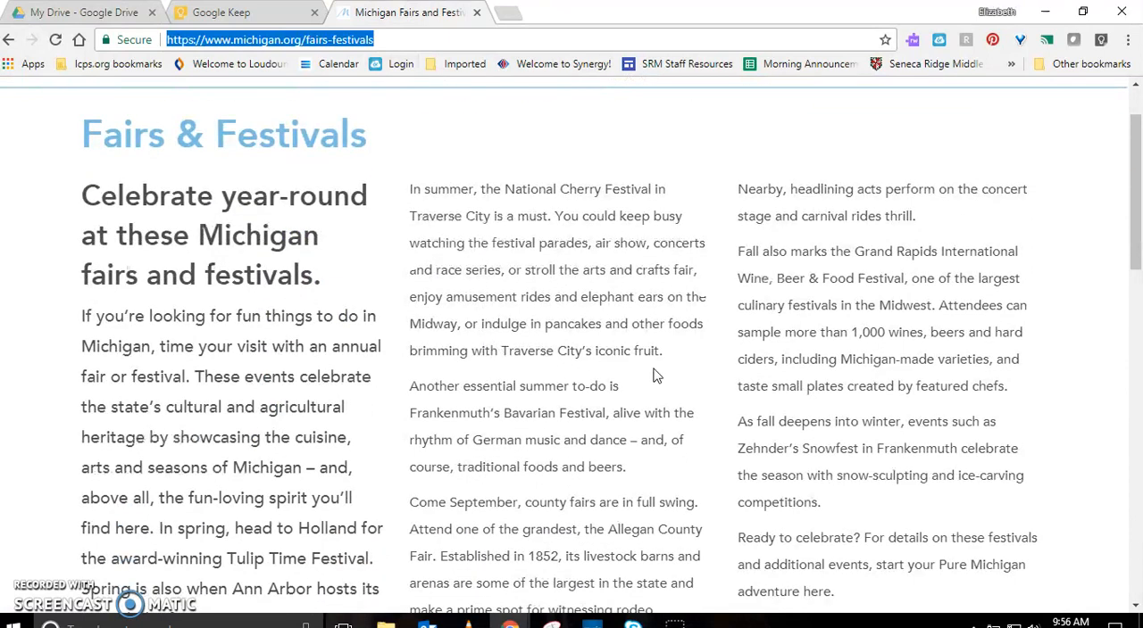
left_click_drag(548, 216, 493, 188)
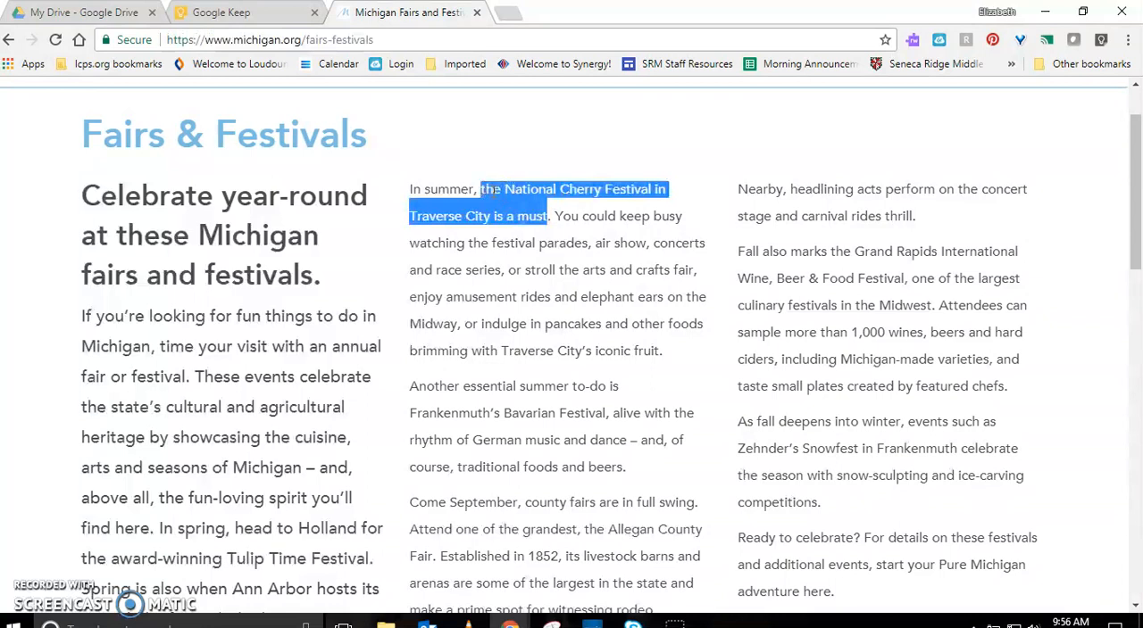
left_click(265, 11)
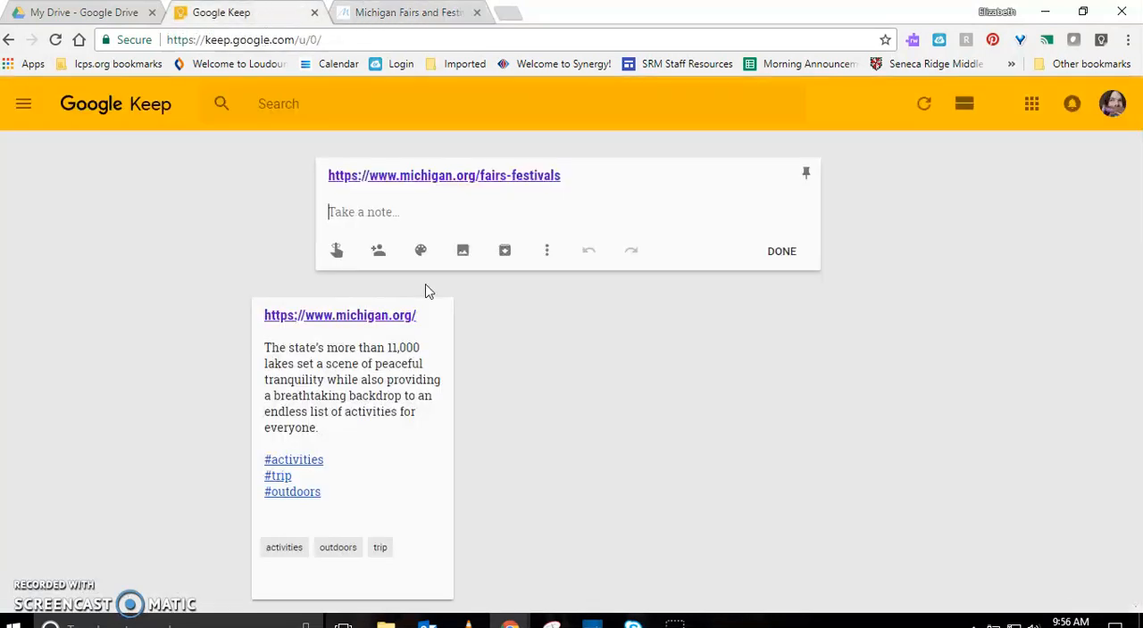
type("the National Cherry Festival in Traverse City is a must")
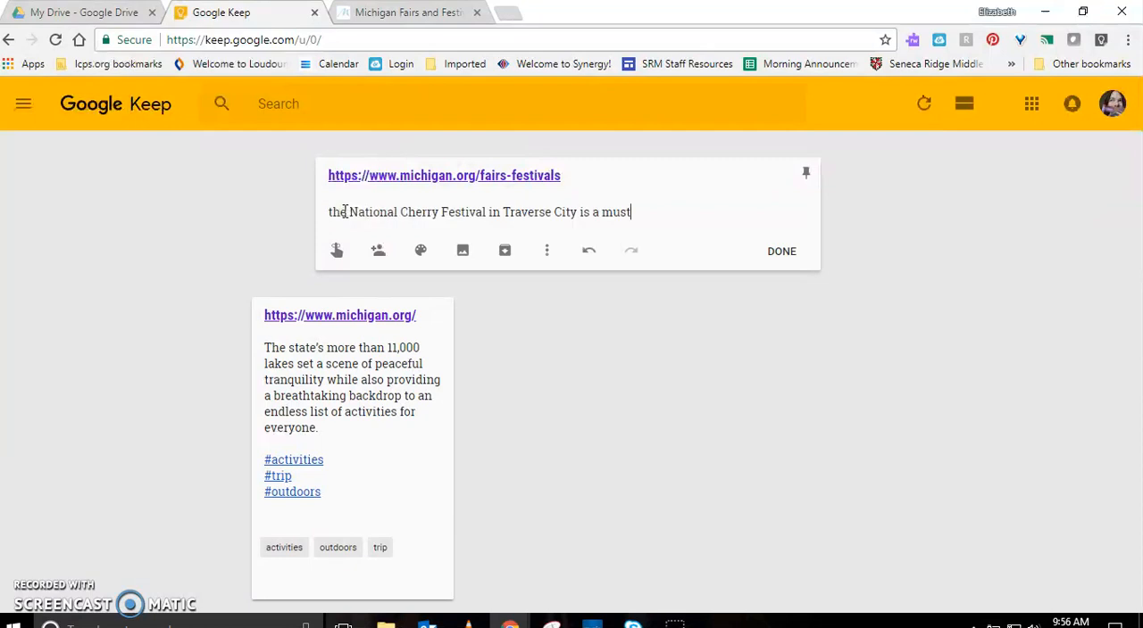
Add the label #activities to the fairs-festivals note, leaving a blank line below the pasted text
key("Return")
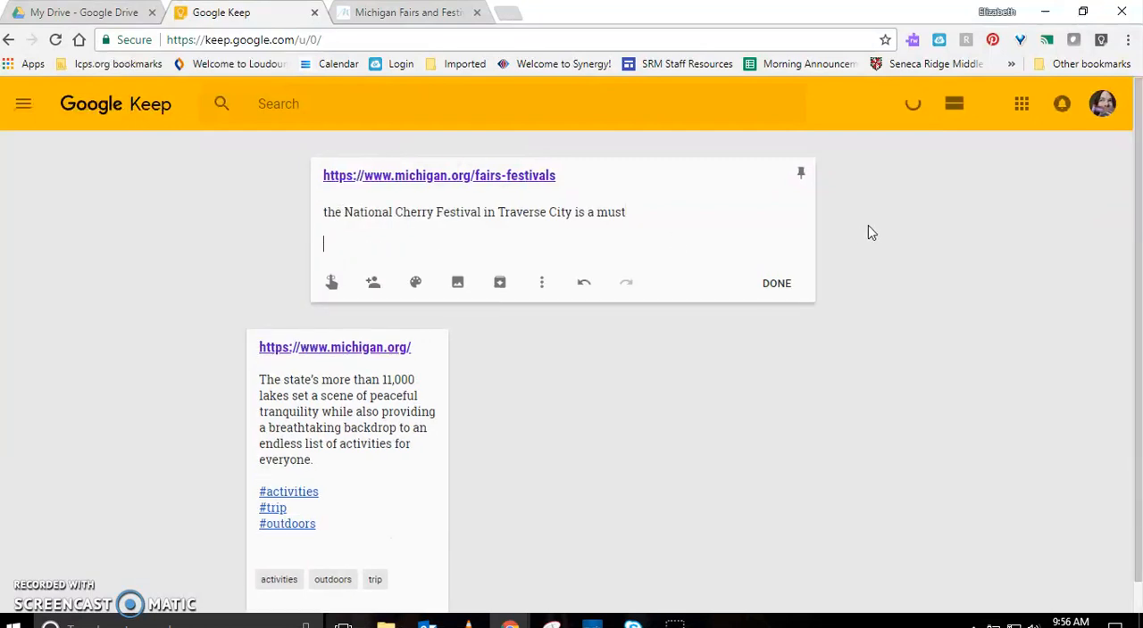
type("#")
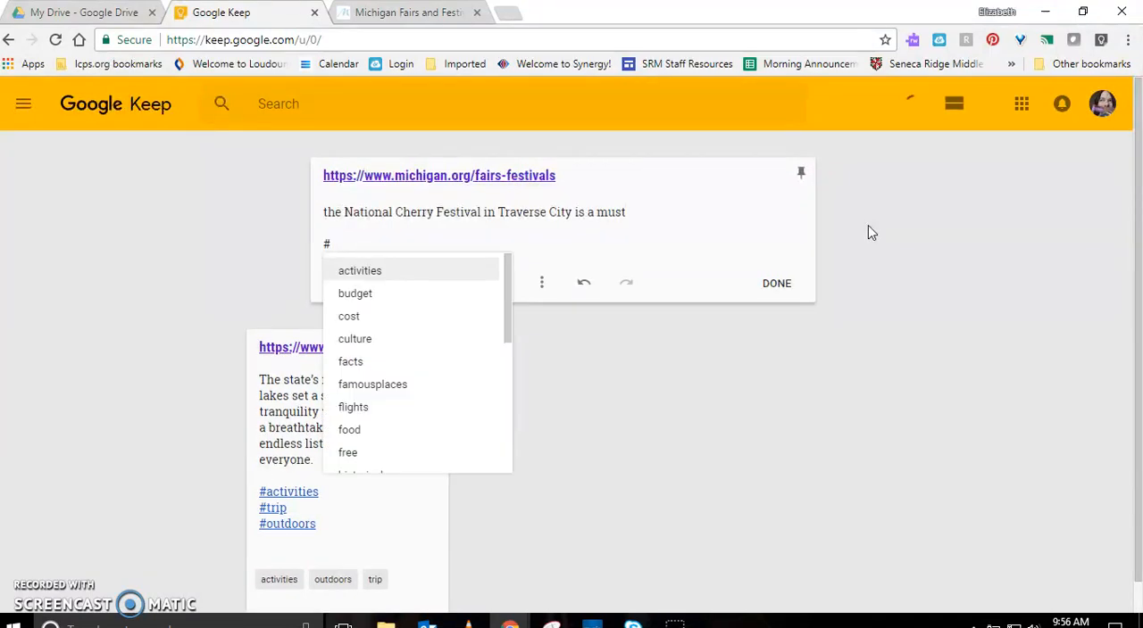
key("Return")
key("Return")
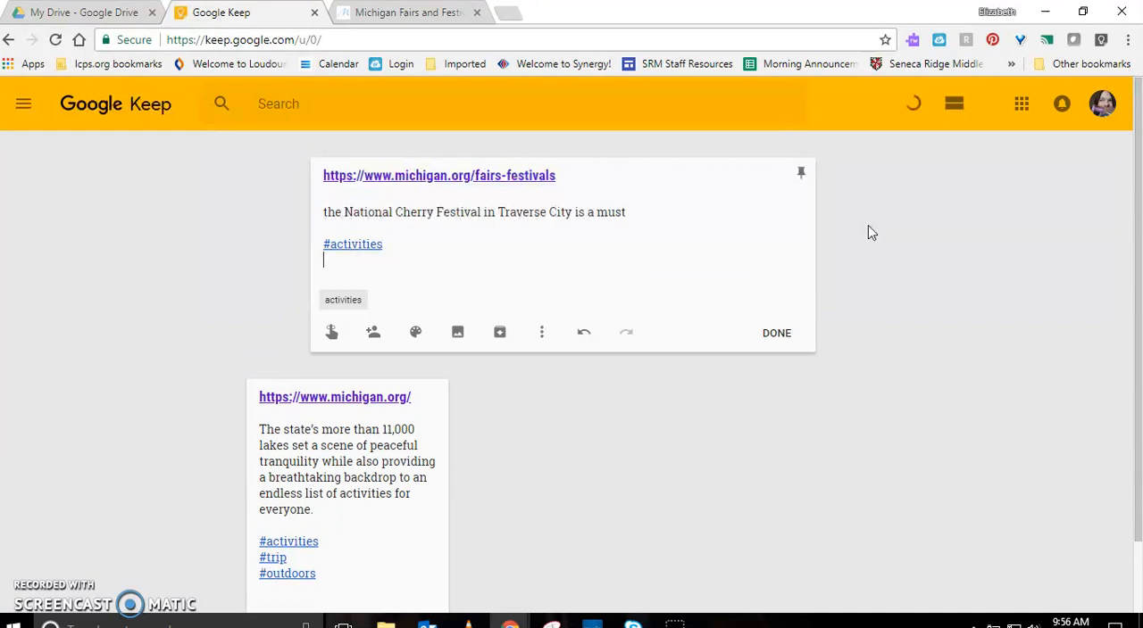
Create the label #spring on its own line below #activities
type("#spring")
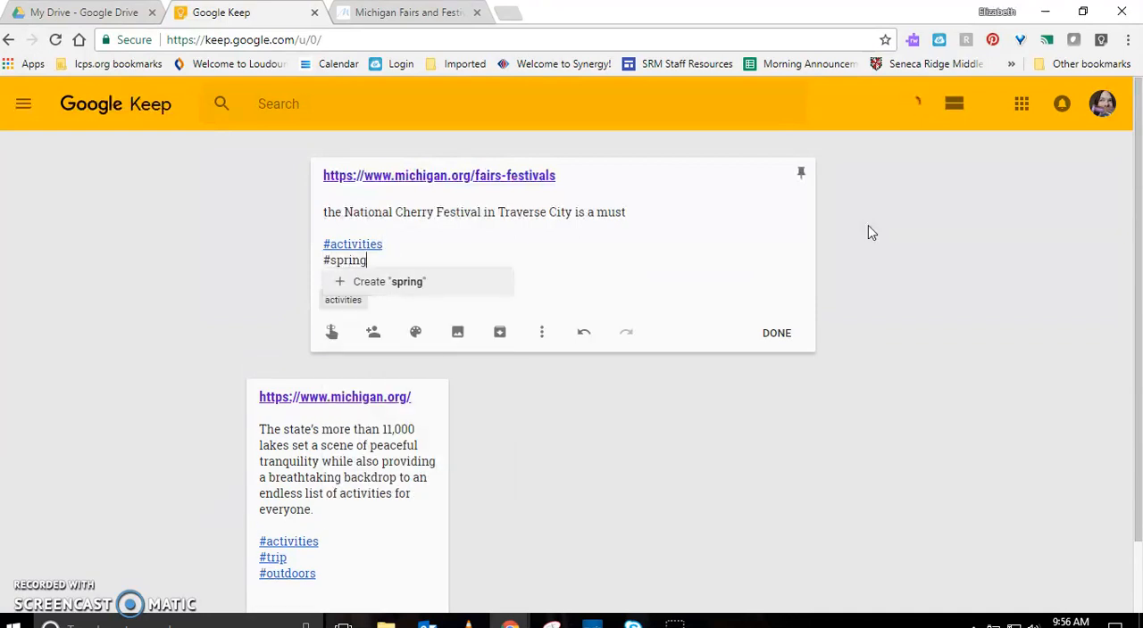
key("Return")
key("Return")
Add the existing label #outdoors on its own line below #spring
type("#")
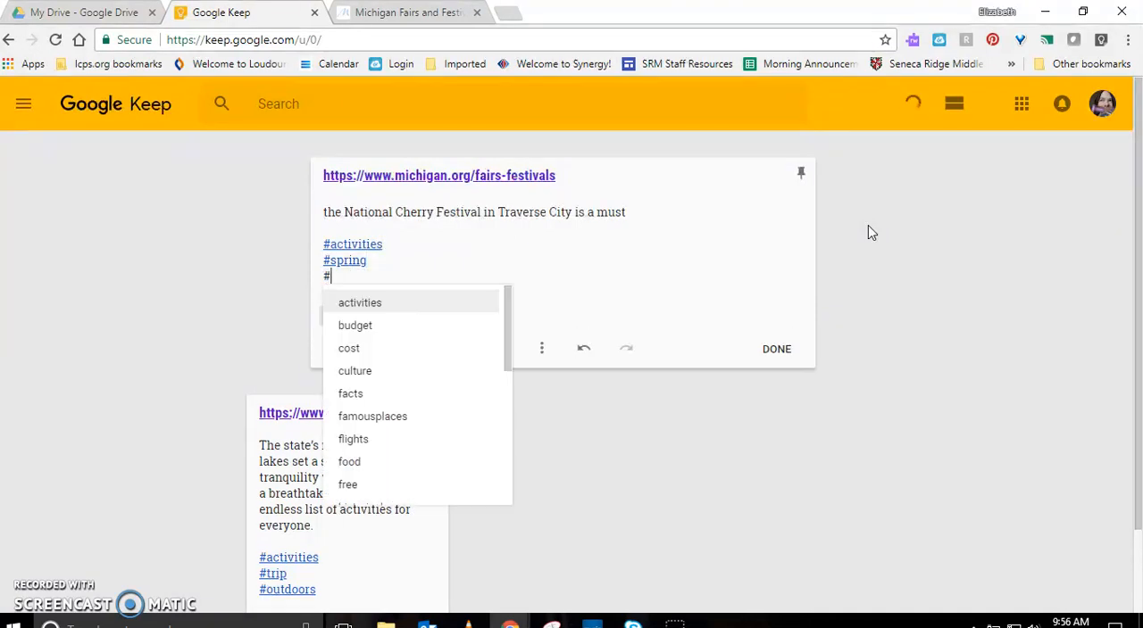
type("out")
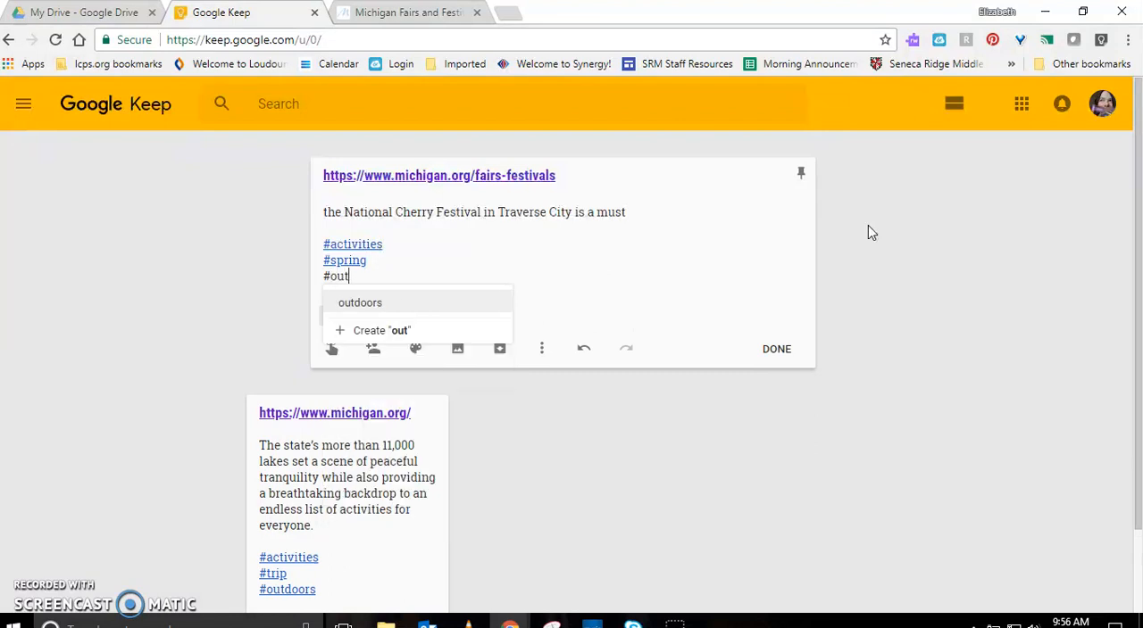
key("Return")
key("Return")
Create the label #festivals on its own line below #outdoors
type("#")
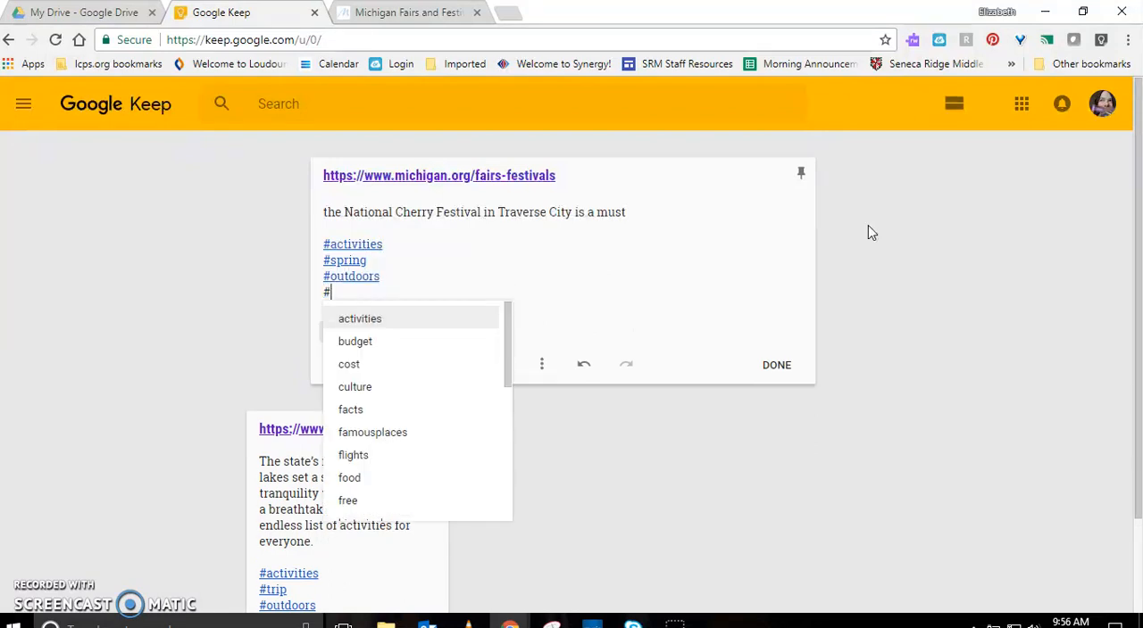
type("festiv")
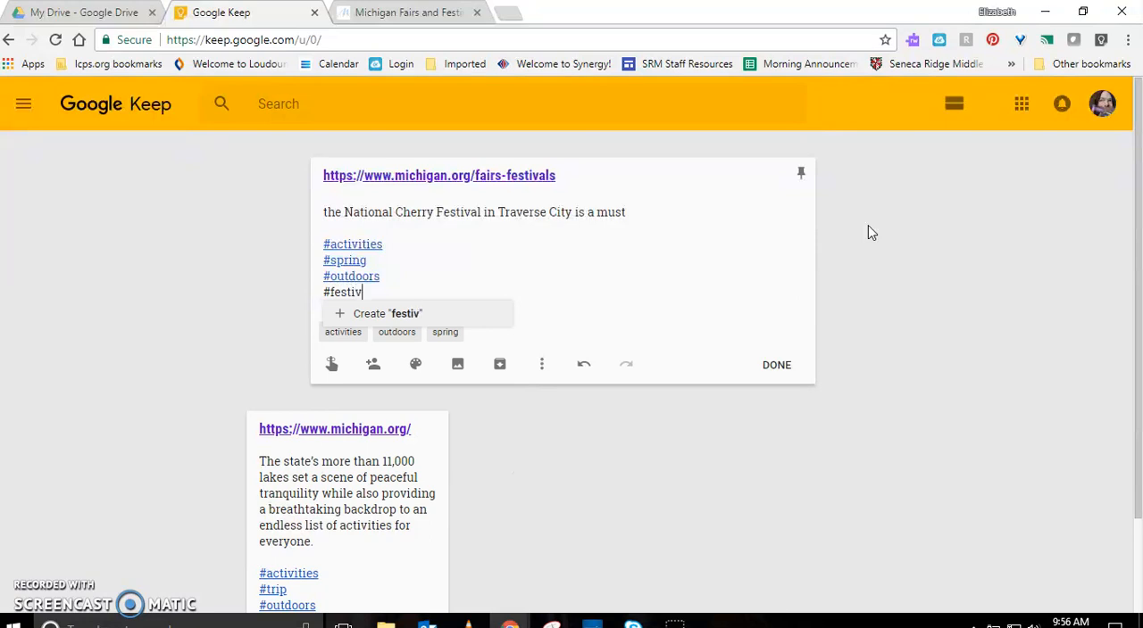
key("Return")
key("Return")
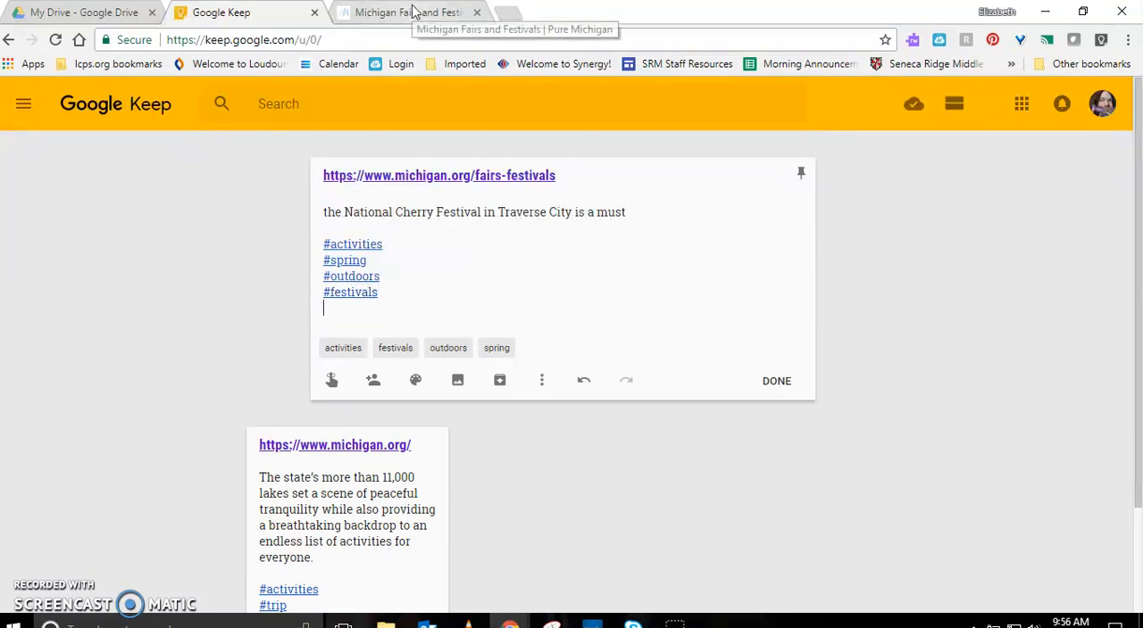
Search Google for "michigan festivals" in a new browser tab
left_click(513, 13)
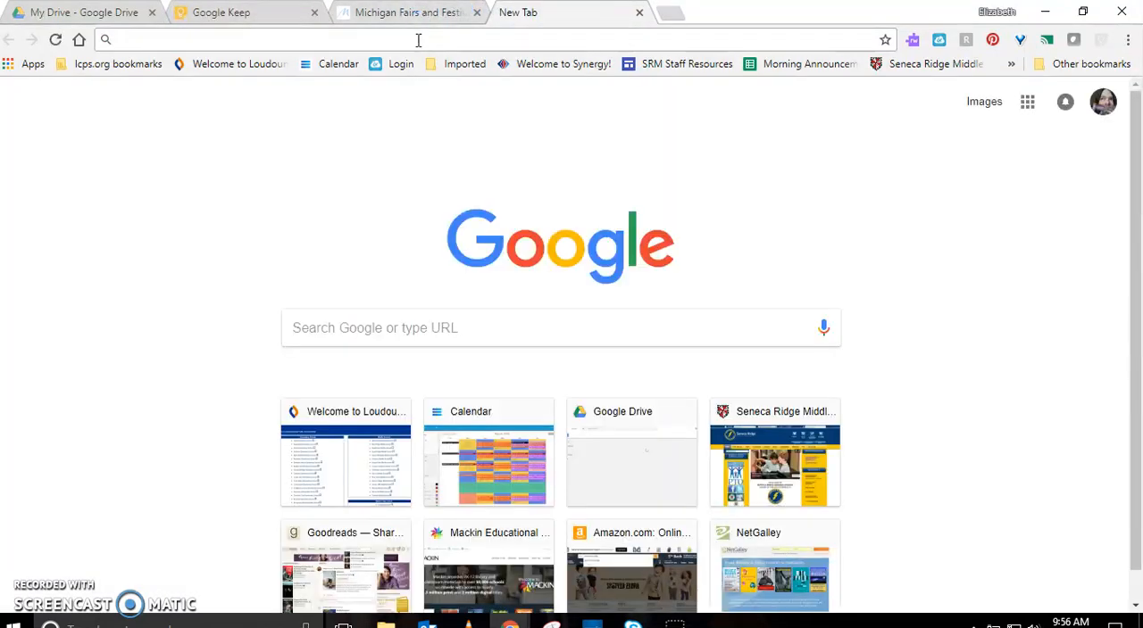
type("michigan ")
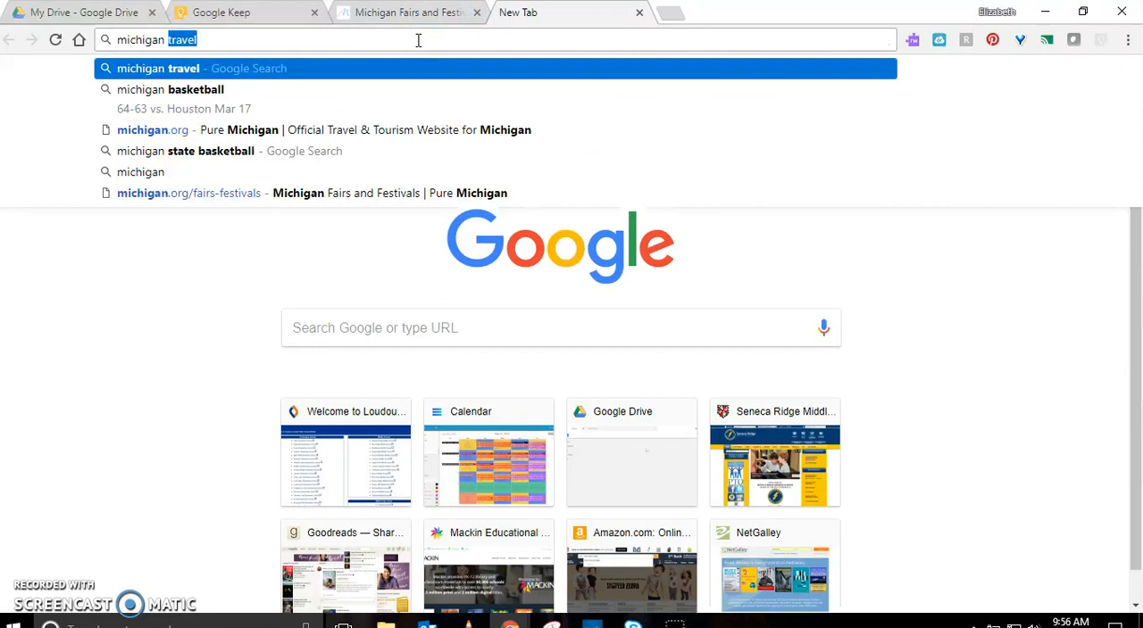
type("festivals")
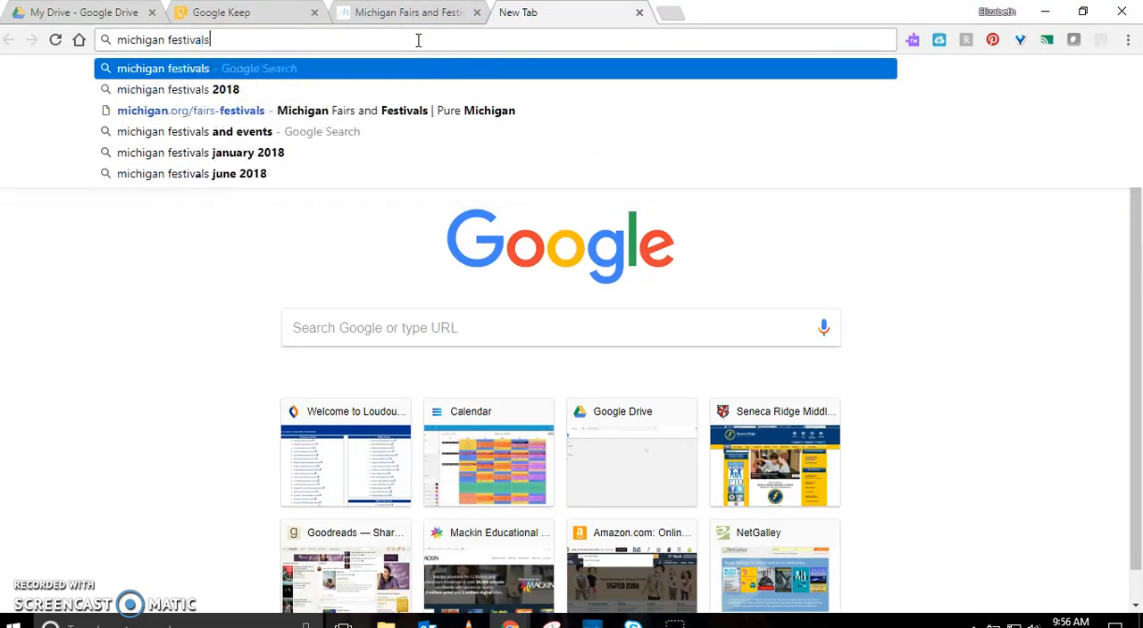
key("Return")
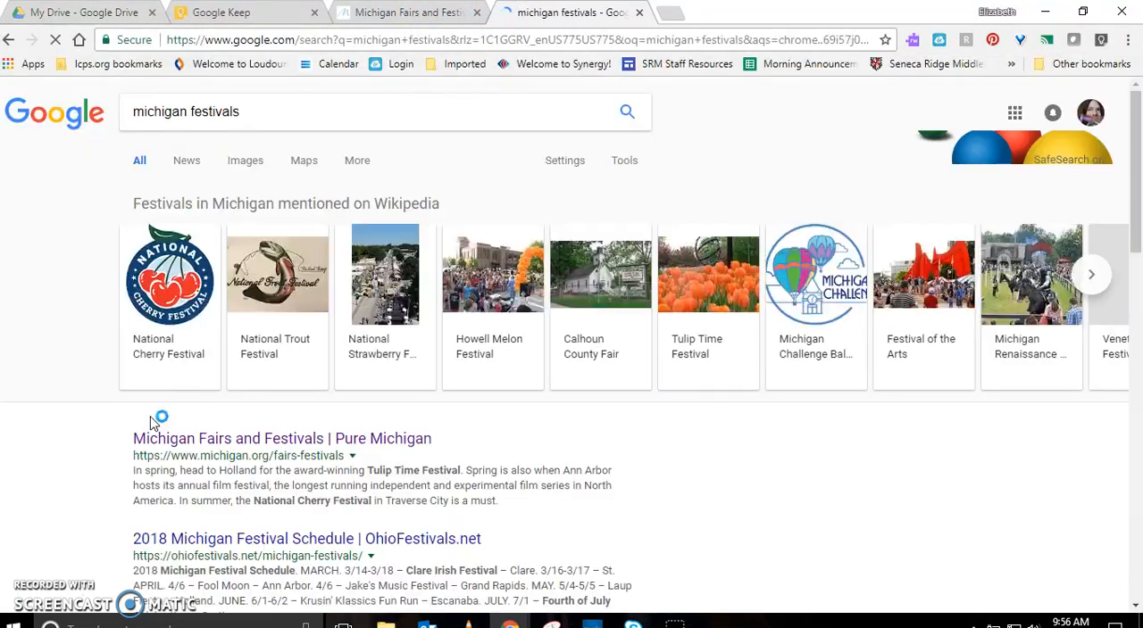
Look through the search results and open "The 15 Best Festivals in Michigan!" from bestthingsmi.com
scroll(657, 423, "down", 5)
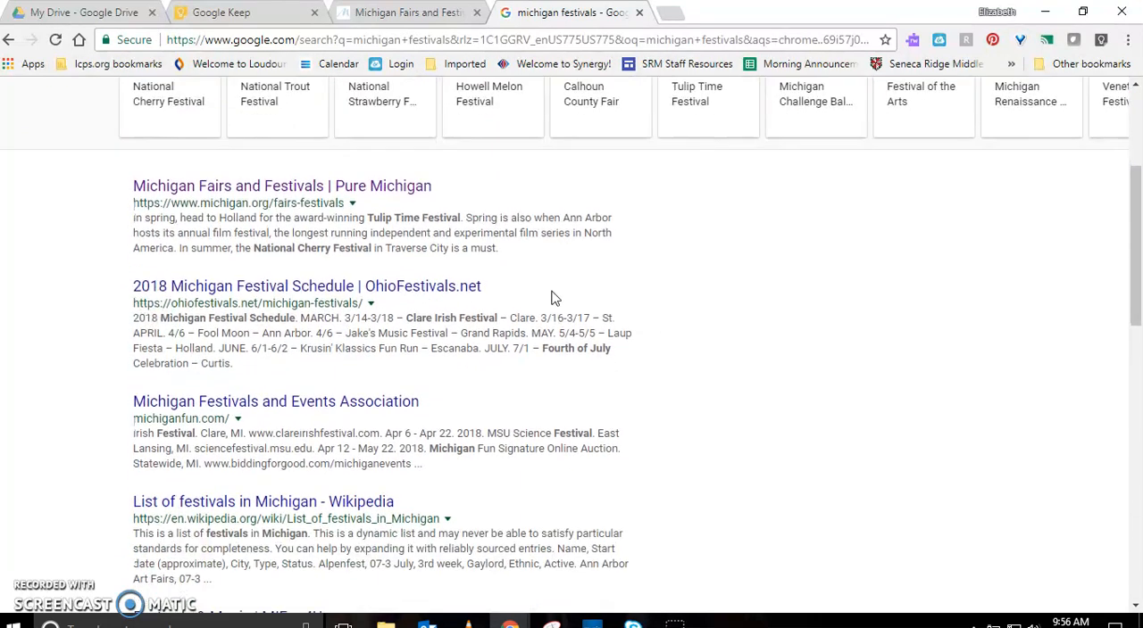
scroll(522, 282, "down", 4)
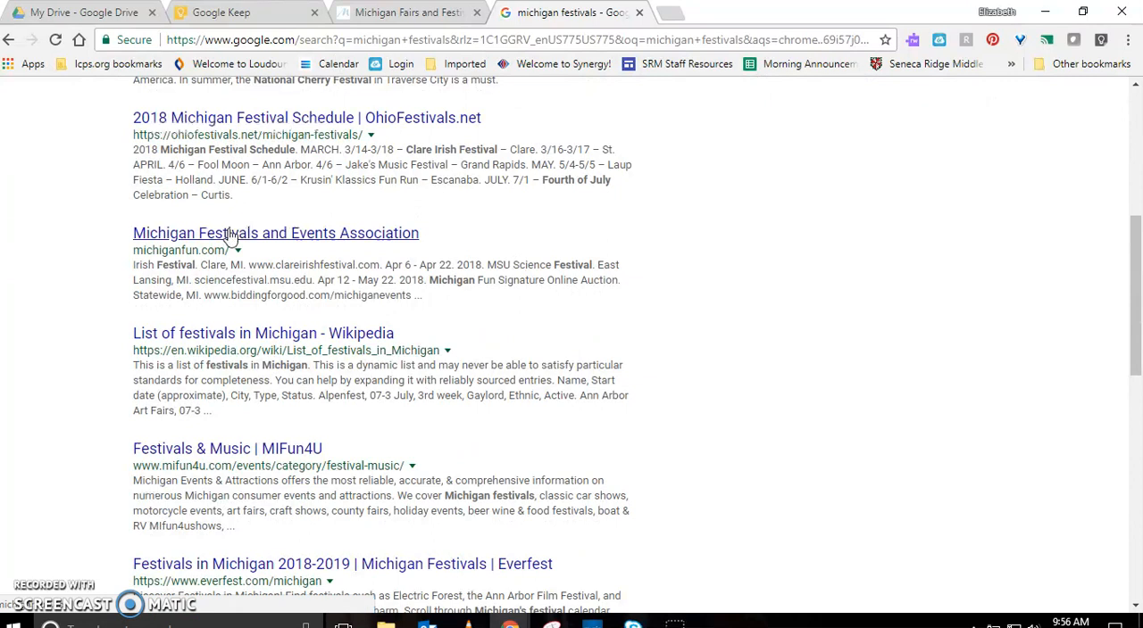
scroll(230, 235, "down", 2)
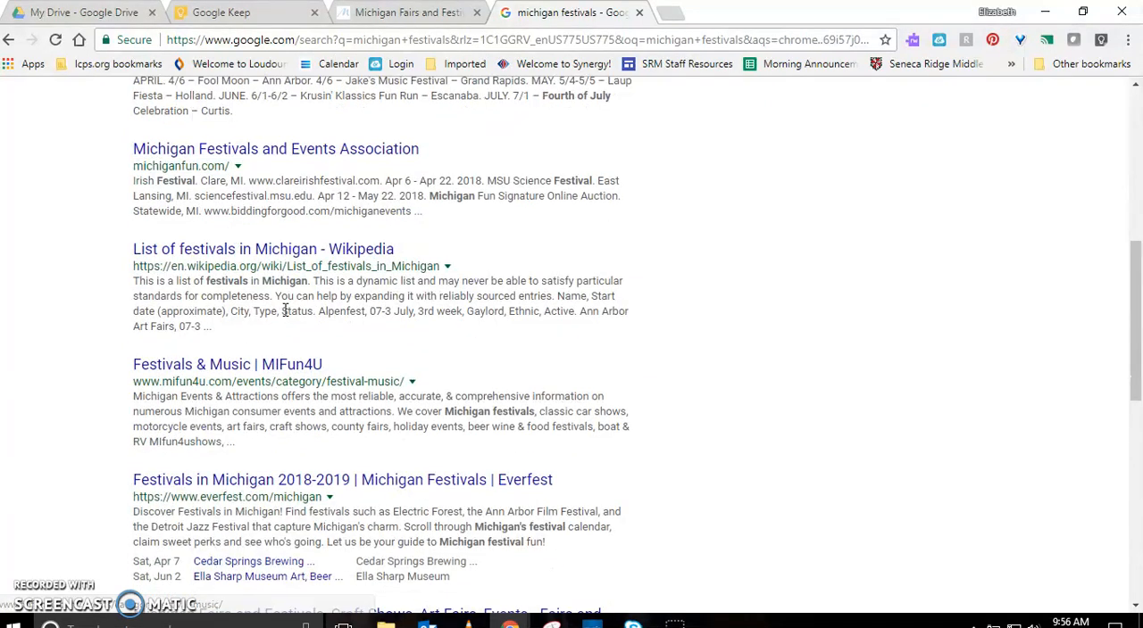
scroll(400, 356, "down", 4)
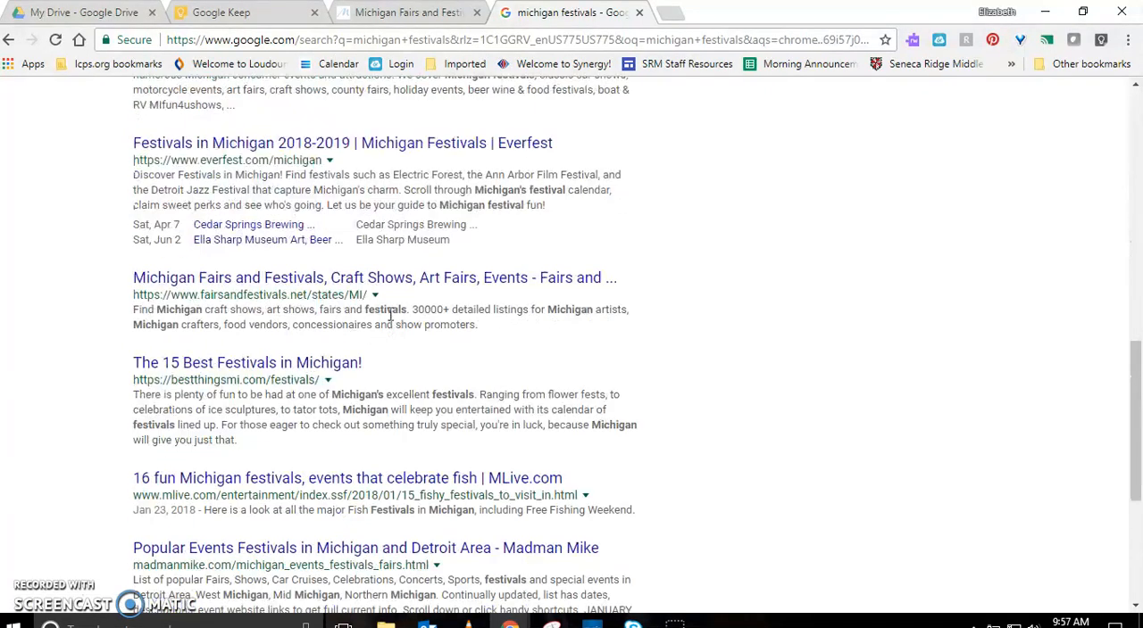
left_click(254, 364)
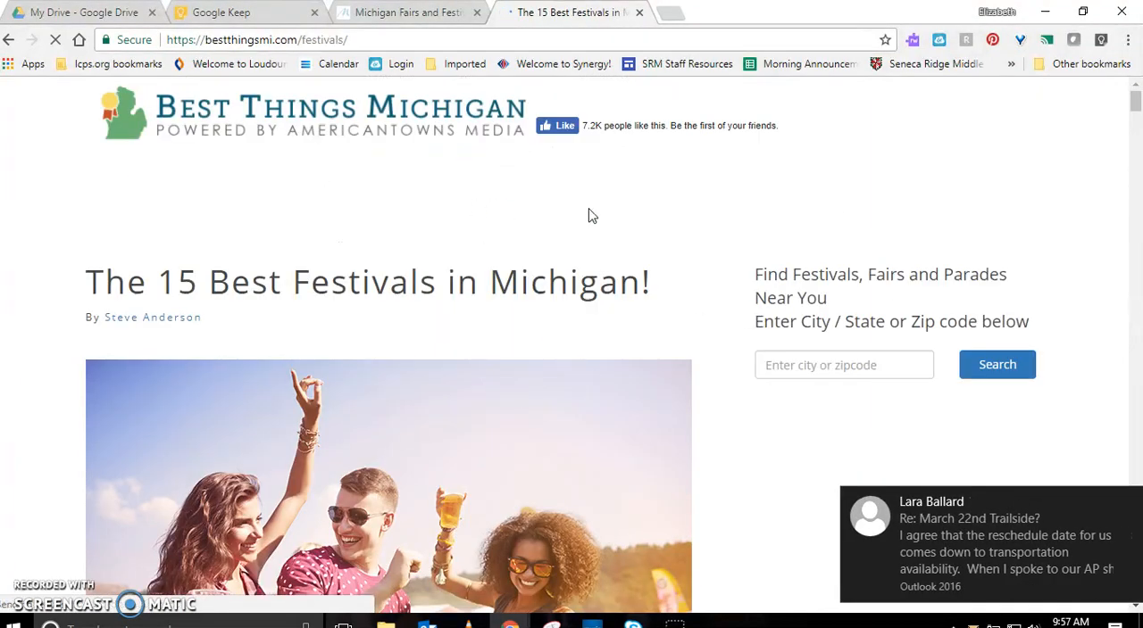
Look over the opening entries of the festivals article and select the page's web address for copying
scroll(588, 215, "down", 3)
scroll(580, 223, "down", 2)
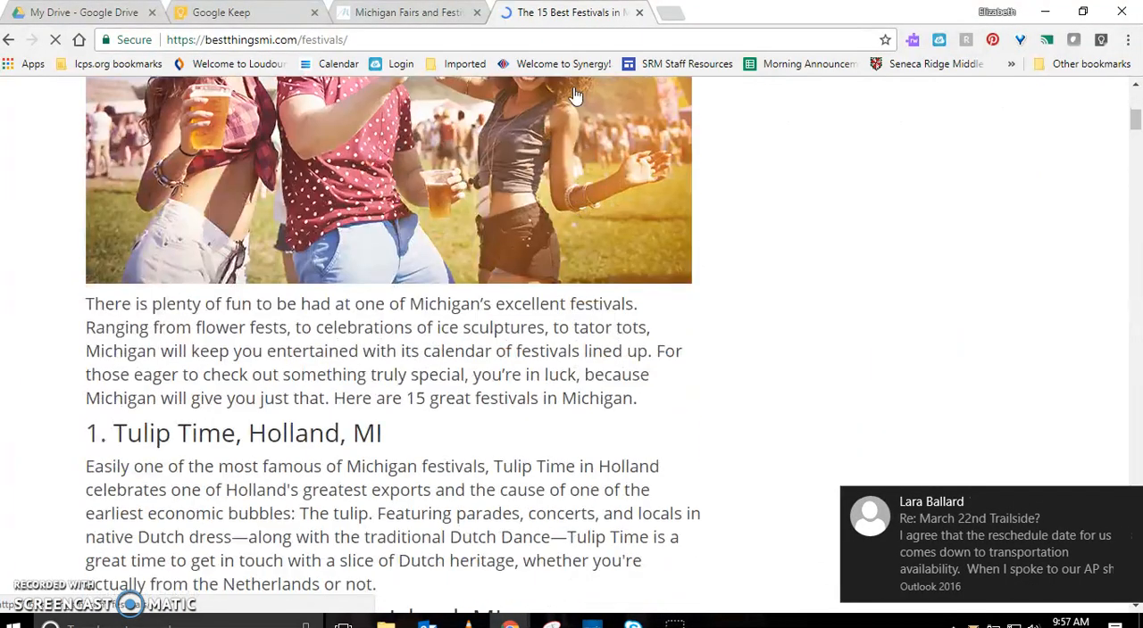
left_click(554, 38)
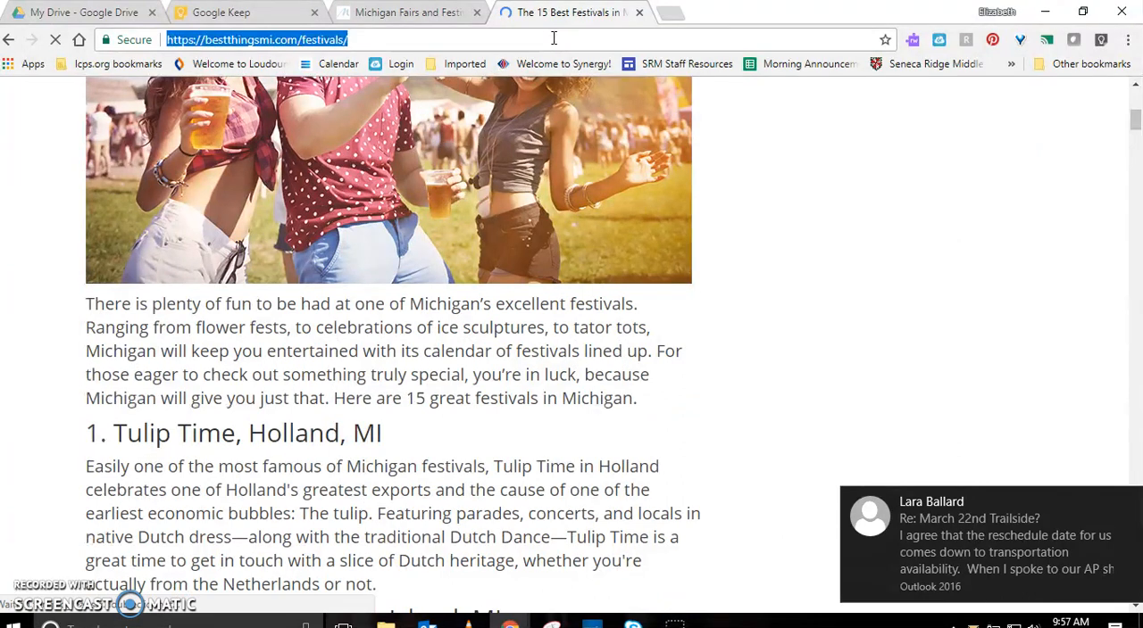
left_click(524, 370)
scroll(536, 368, "down", 4)
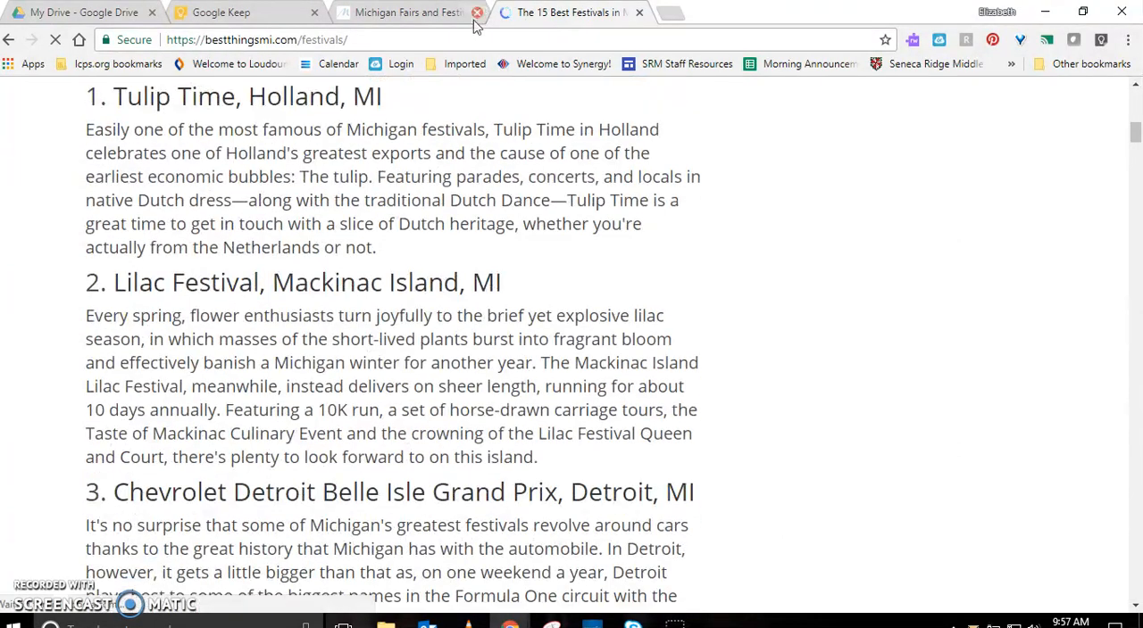
left_click(471, 36)
key("ctrl+c")
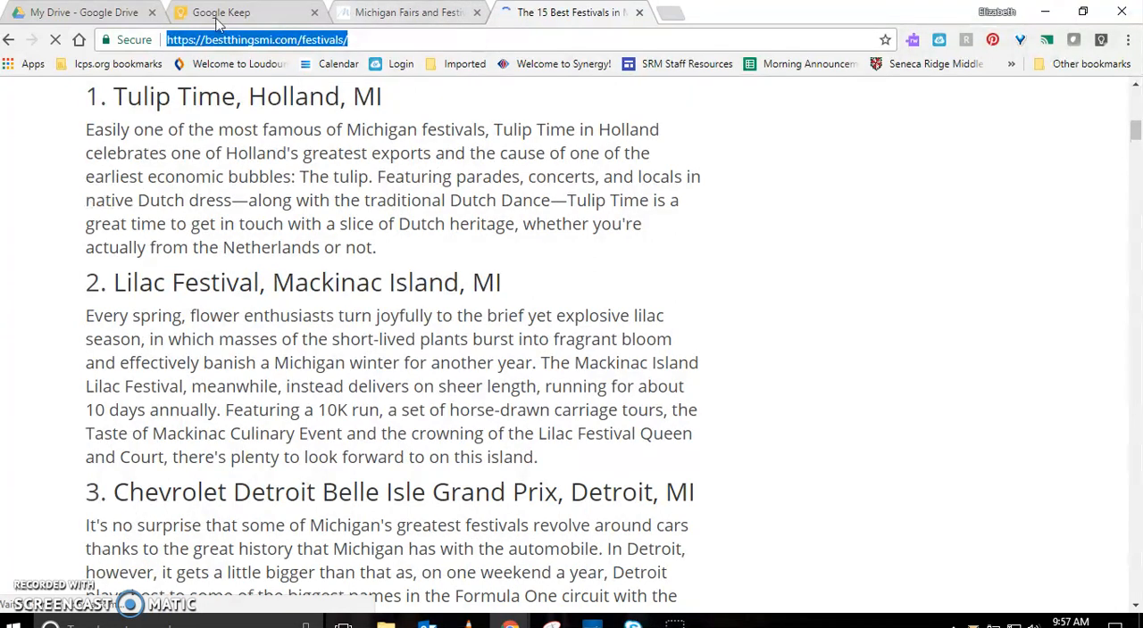
left_click(271, 18)
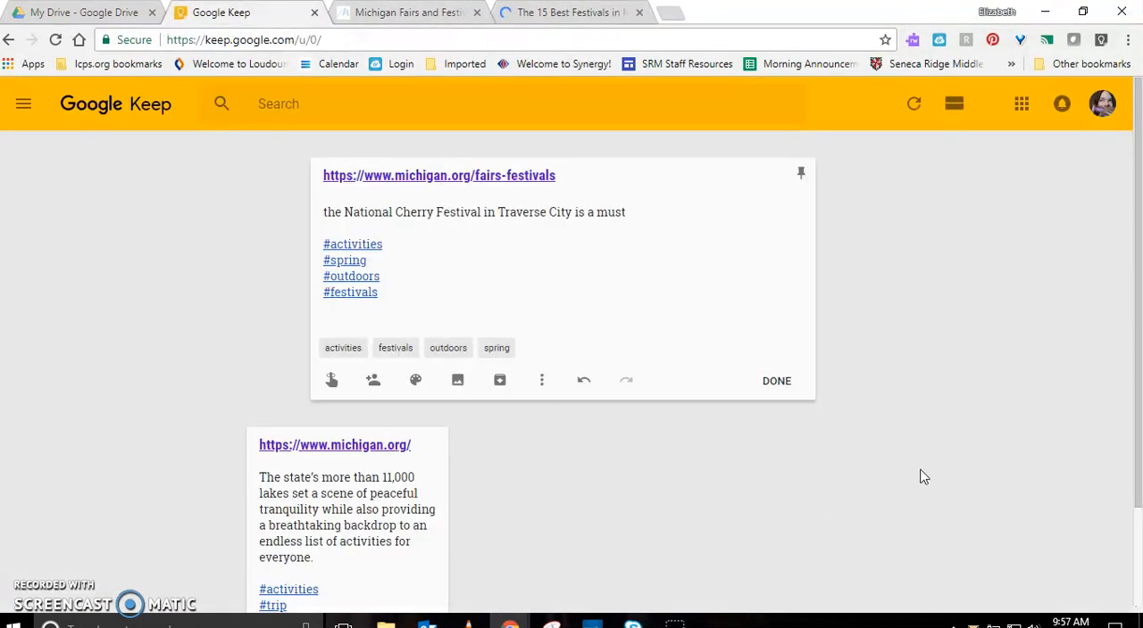
left_click(773, 382)
left_click(500, 174)
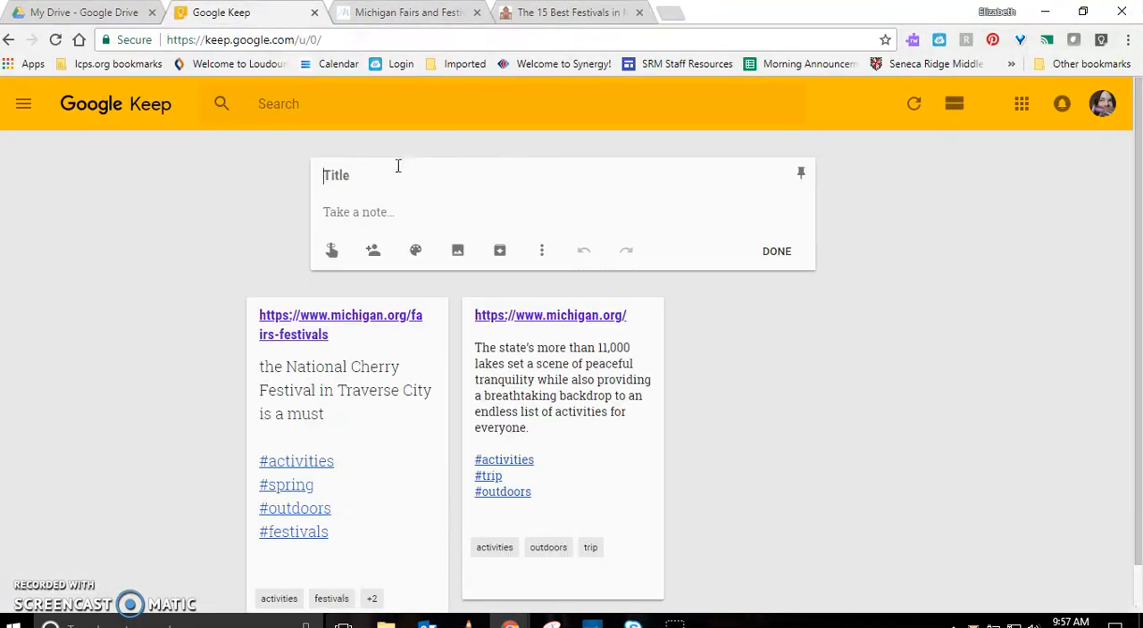
key("ctrl+v")
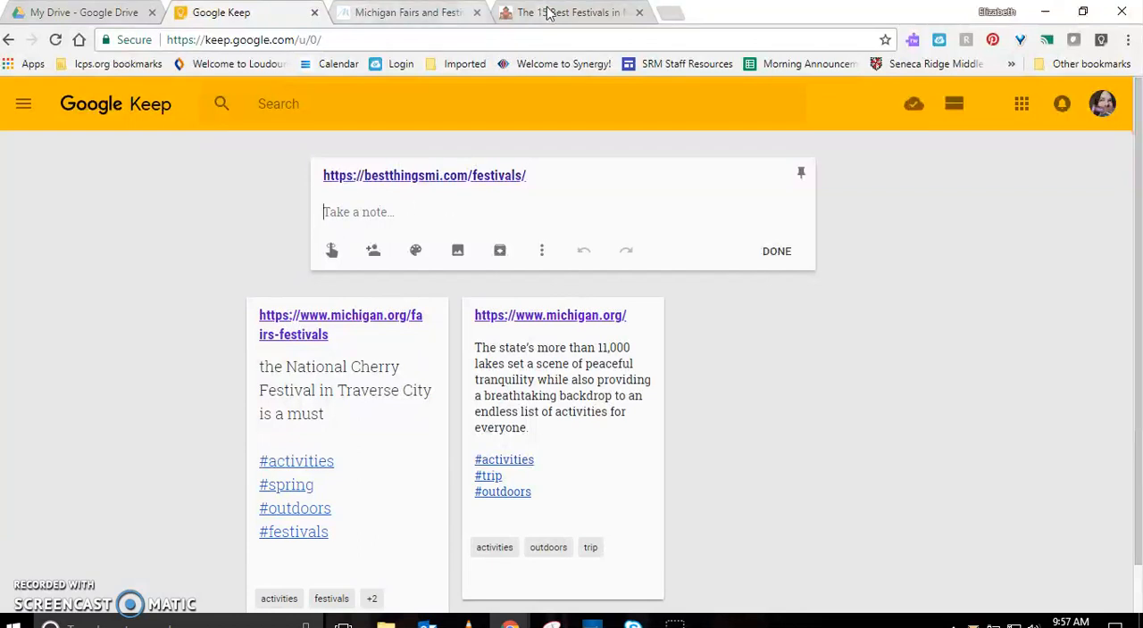
Block the festivals site's location request and copy its "2. Lilac Festival, Mackinac Island, MI" entry with heading into the new note's body
left_click(566, 14)
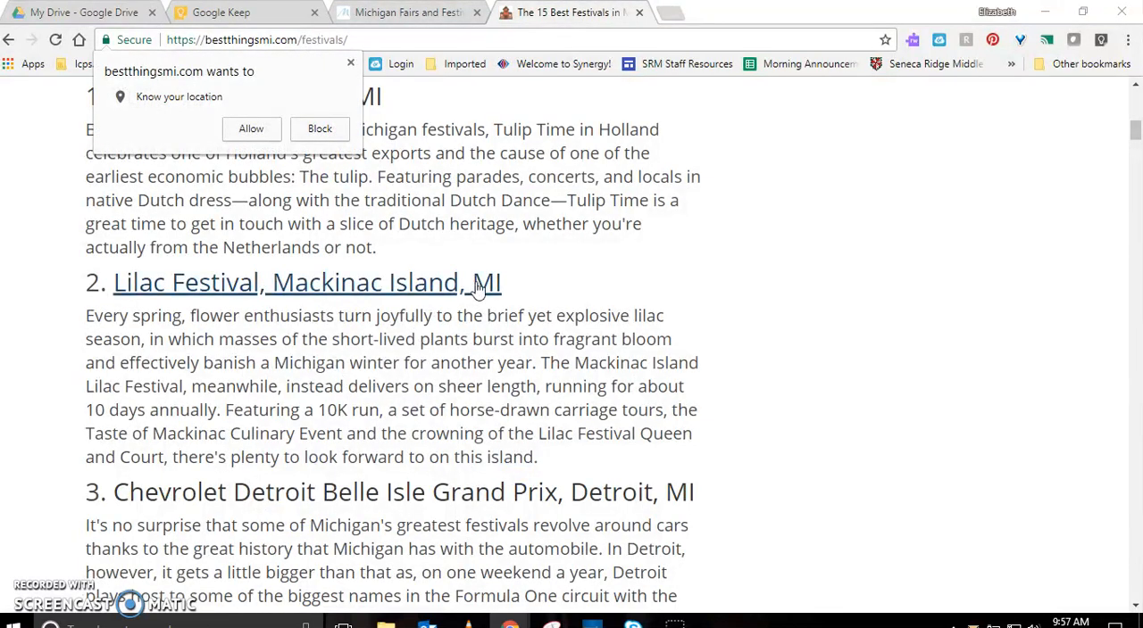
left_click(318, 129)
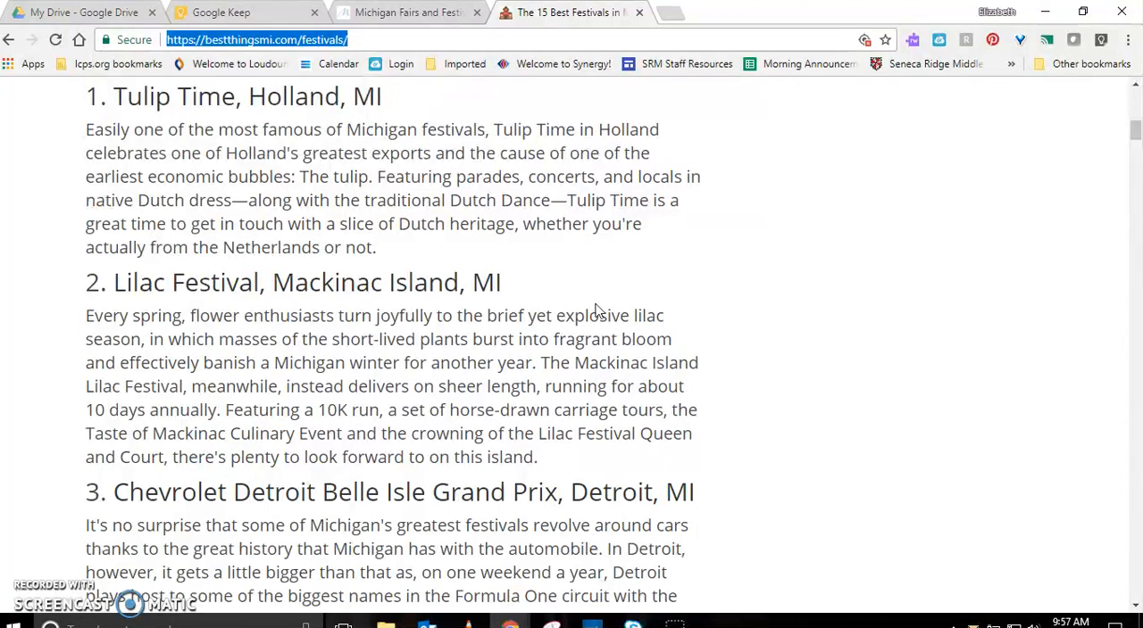
left_click_drag(558, 462, 87, 286)
key("ctrl+c")
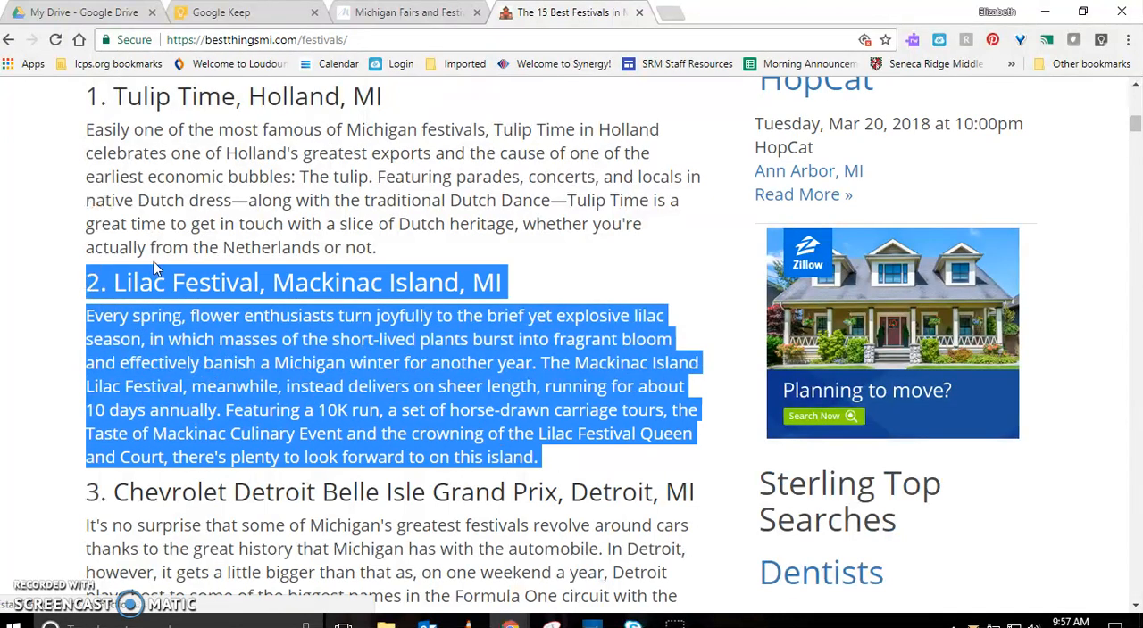
left_click(222, 13)
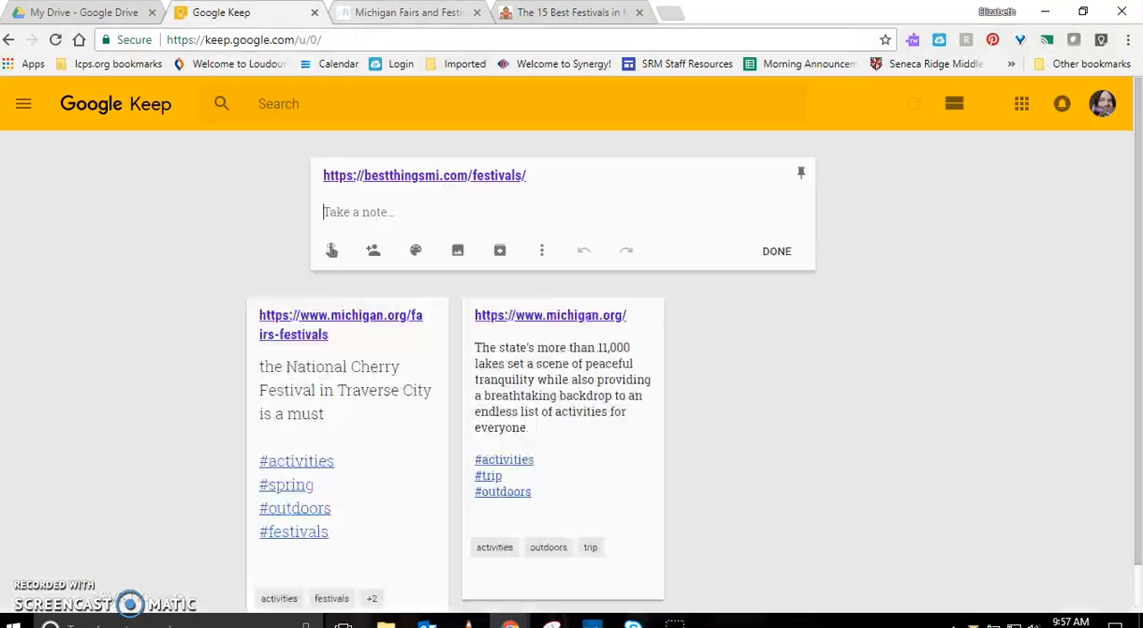
key("ctrl+v")
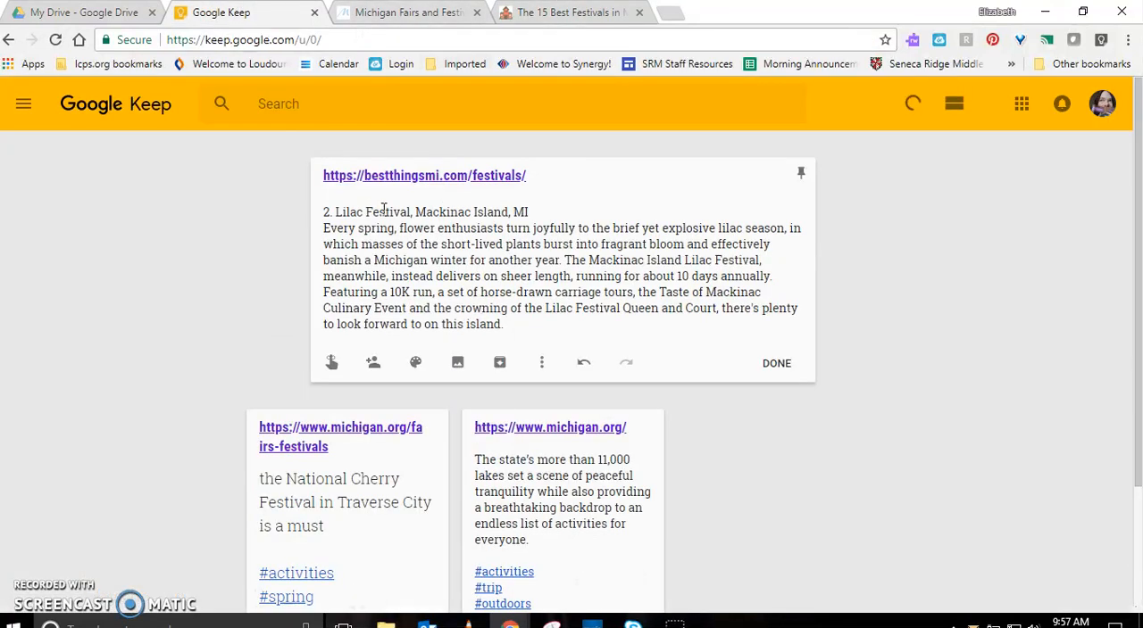
Add the existing labels #activities and #festivals on separate lines below the Lilac Festival text, leaving a blank line above them
key("Return")
key("Return")
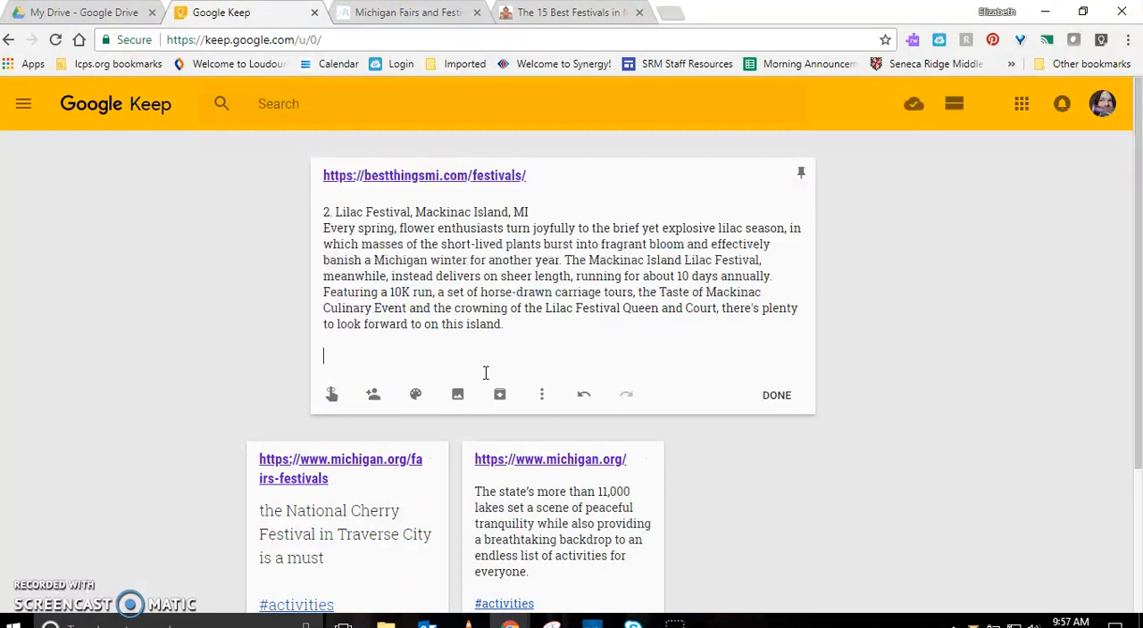
type("#ac")
key("Return")
key("Return")
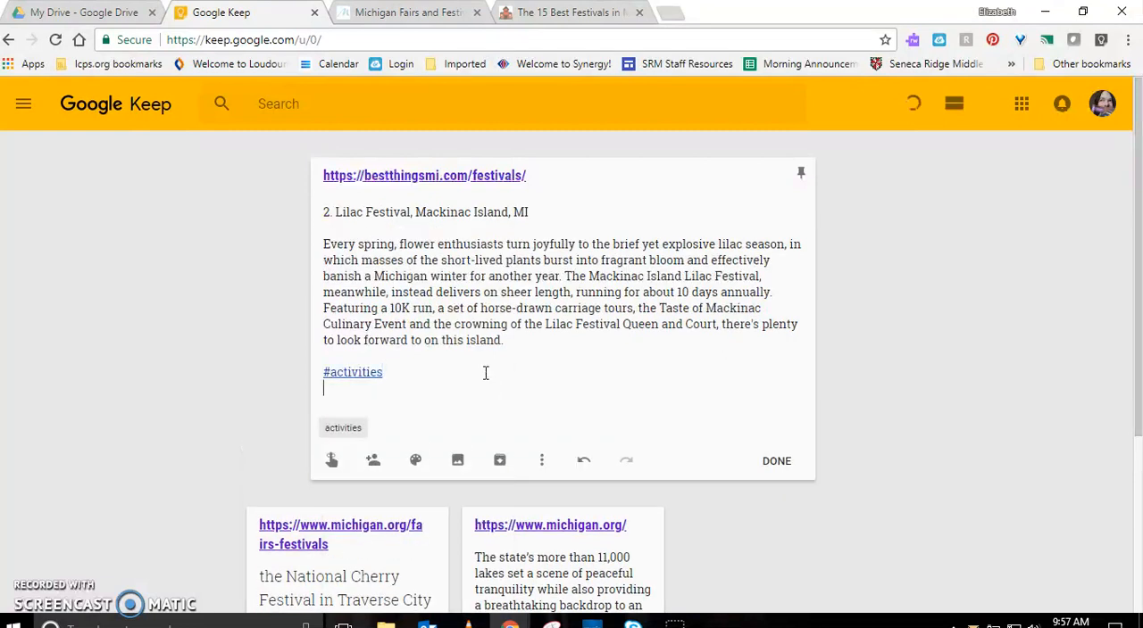
type("#fe")
key("Return")
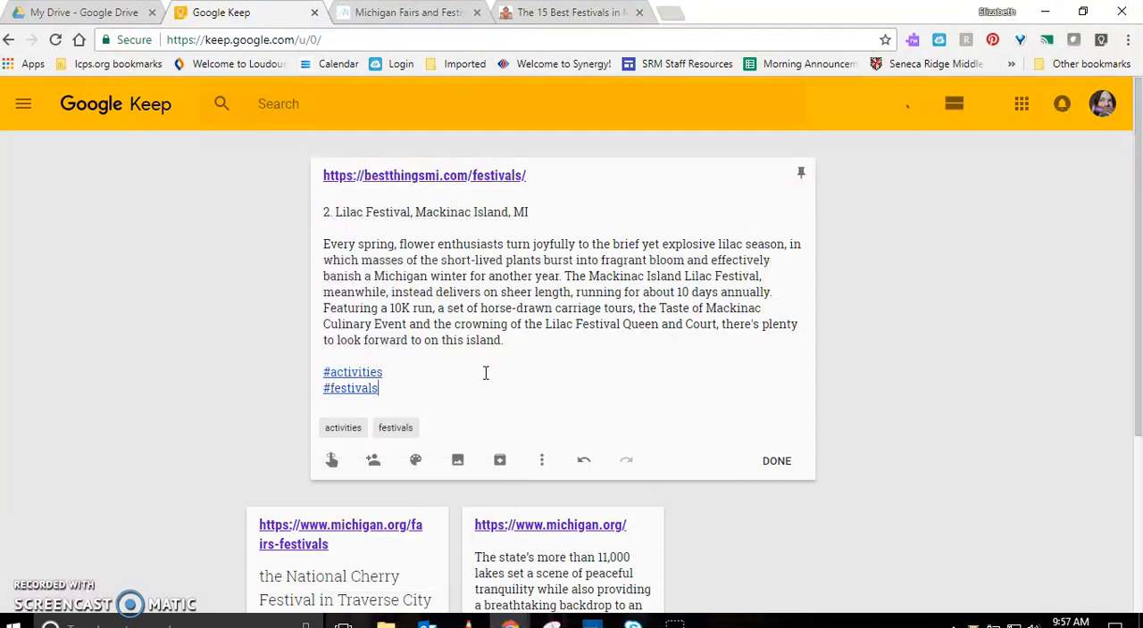
Create the label #mackinaw on its own line below #festivals and finish the note
key("Return")
type("#ma")
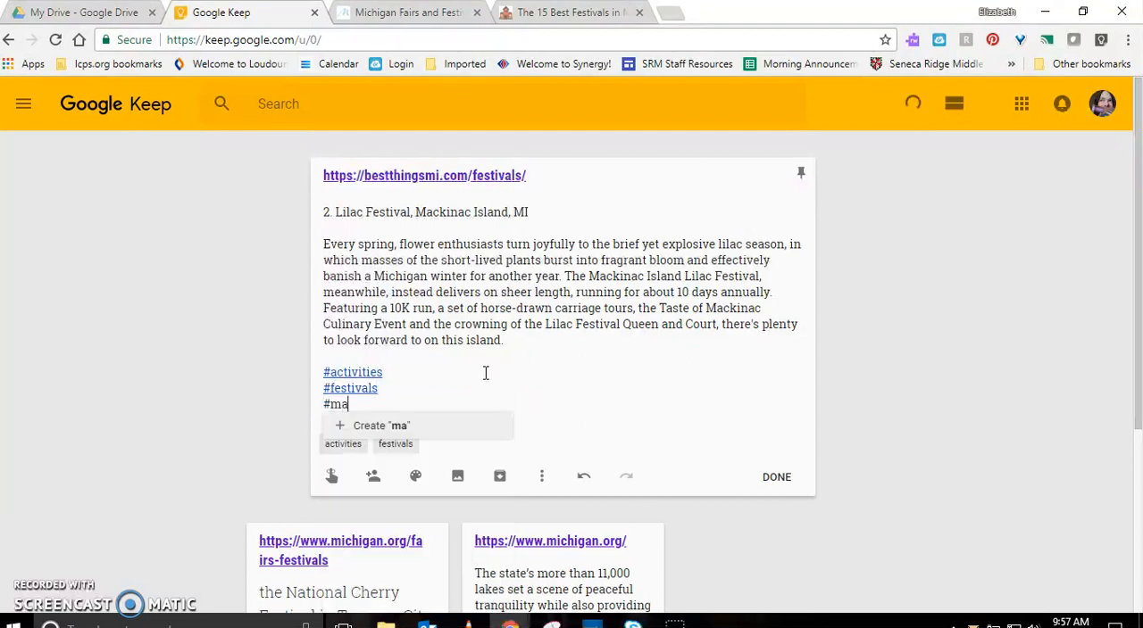
type("ckinaw")
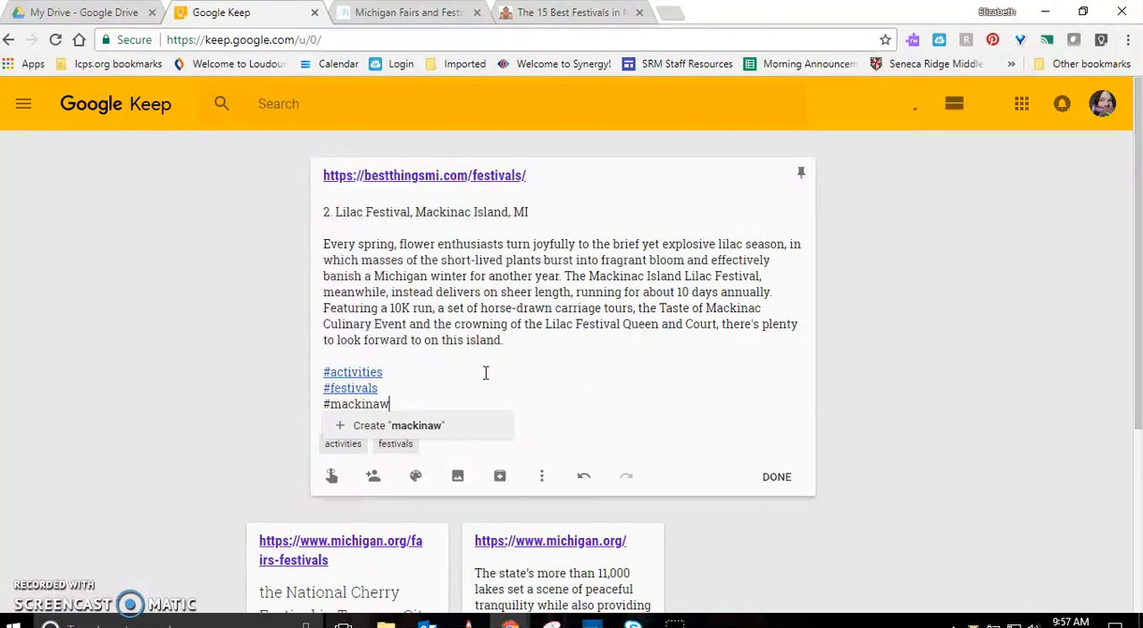
key("Return")
mouse_move(382, 390)
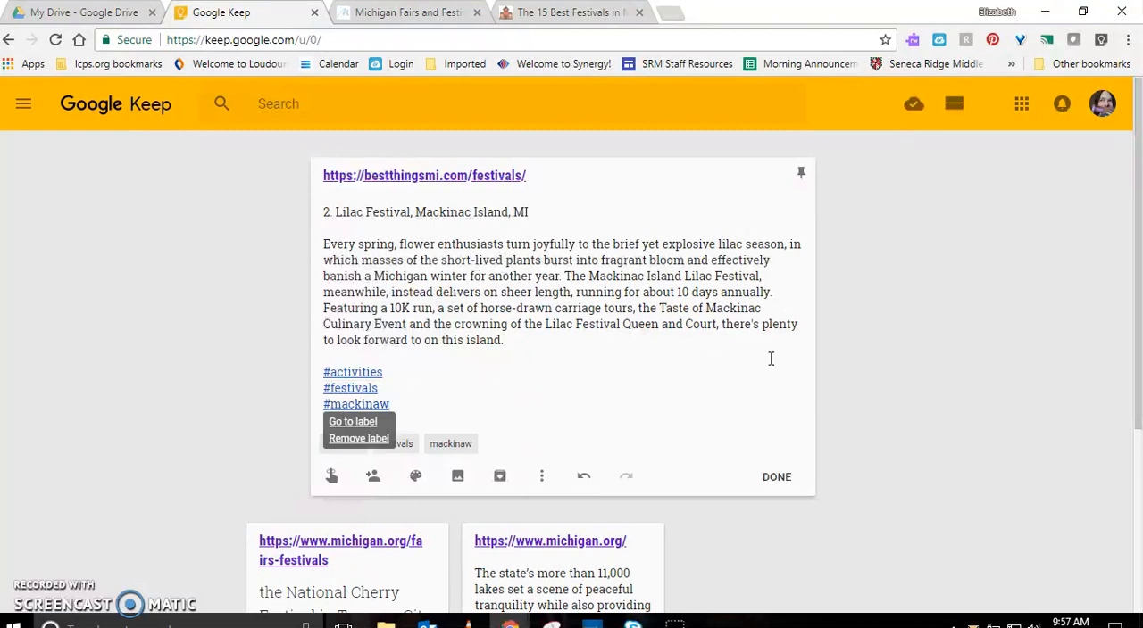
left_click(775, 478)
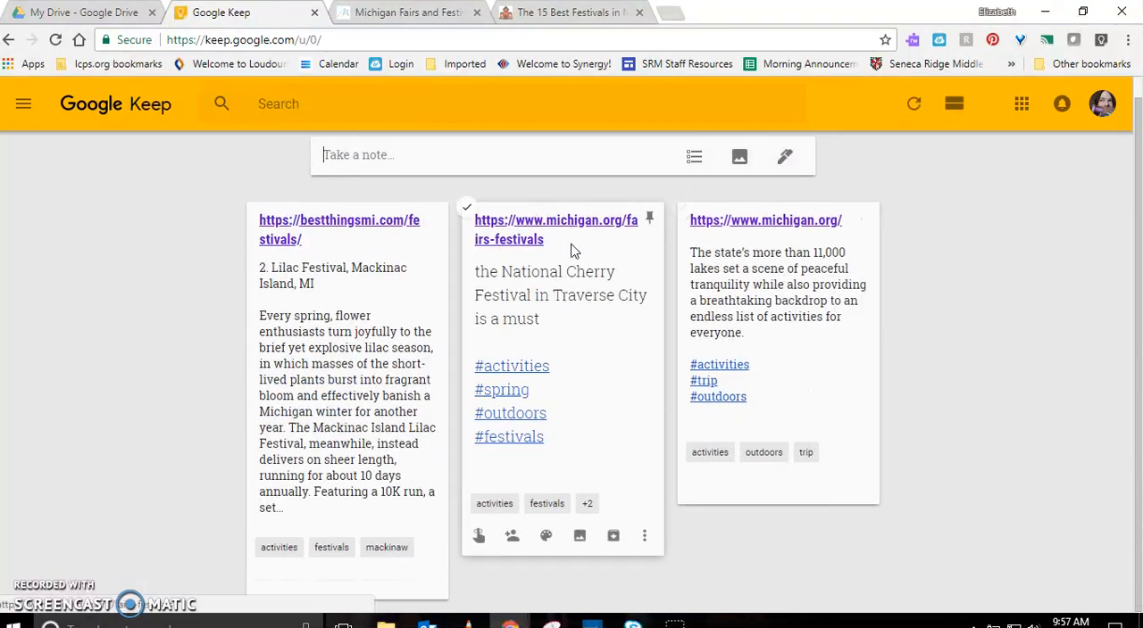
Colour both michigan.org notes purple and the bestthingsmi.com note yellow
mouse_move(761, 483)
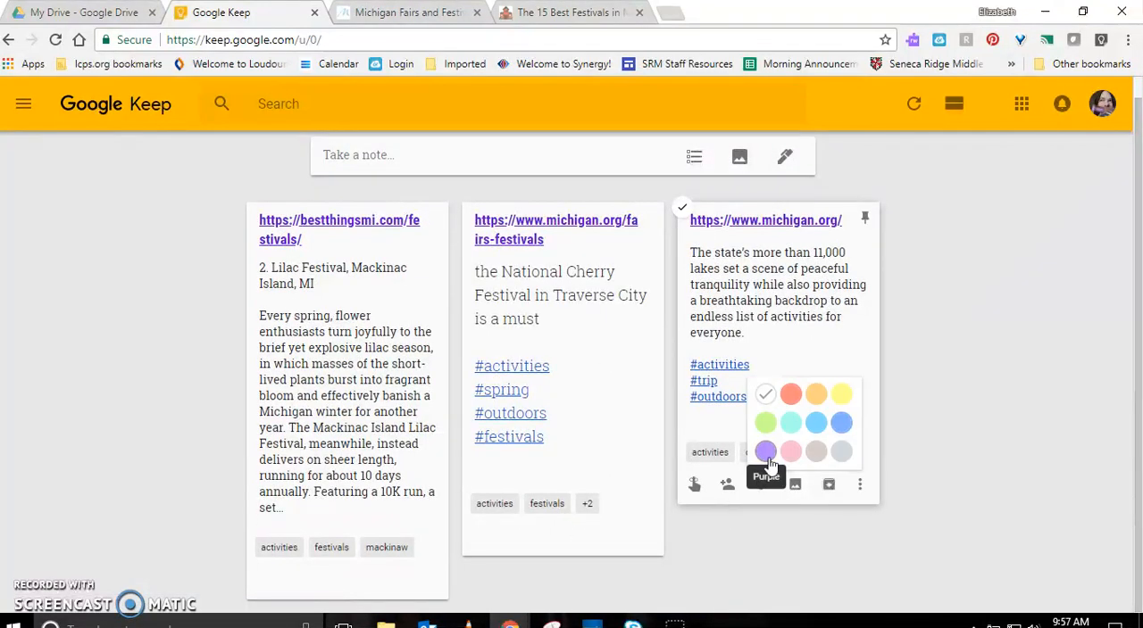
left_click(765, 453)
mouse_move(546, 535)
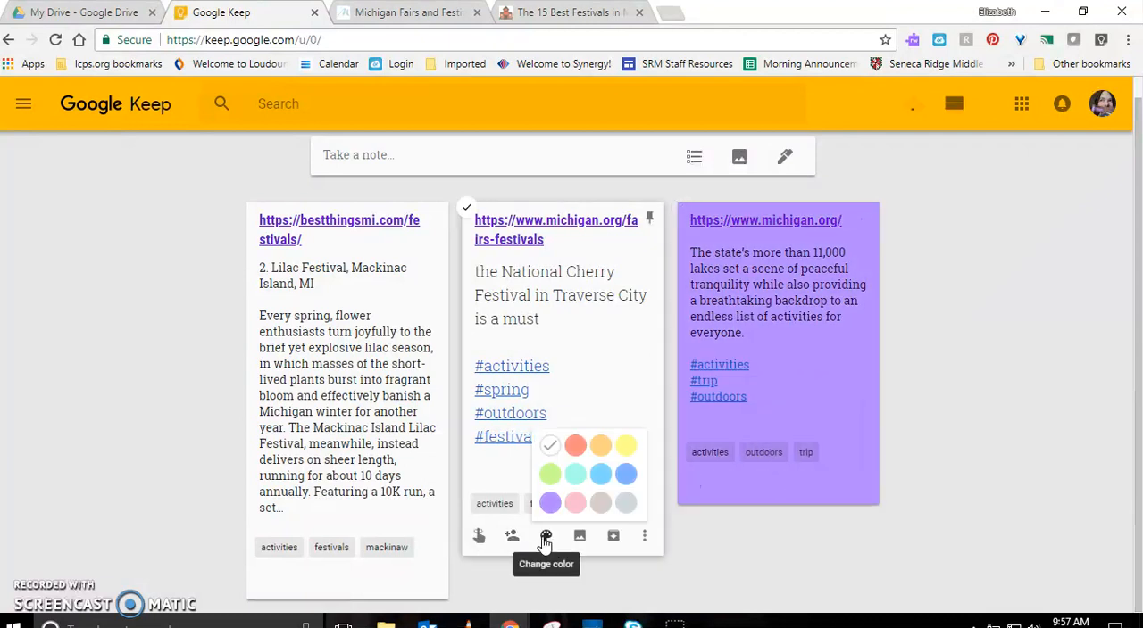
left_click(549, 502)
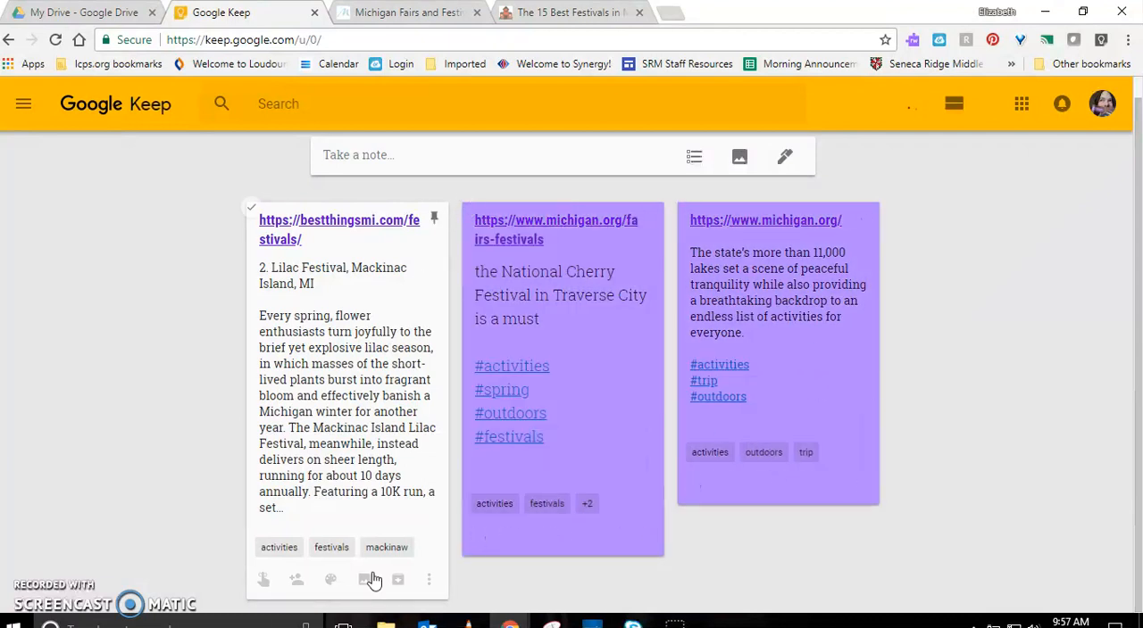
mouse_move(331, 582)
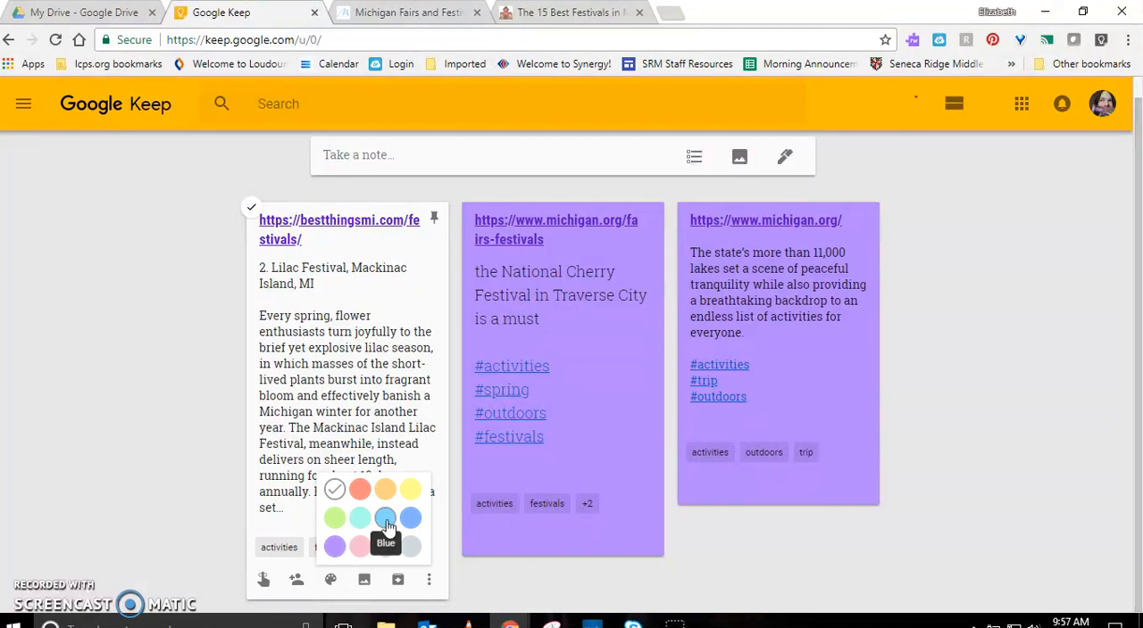
left_click(410, 490)
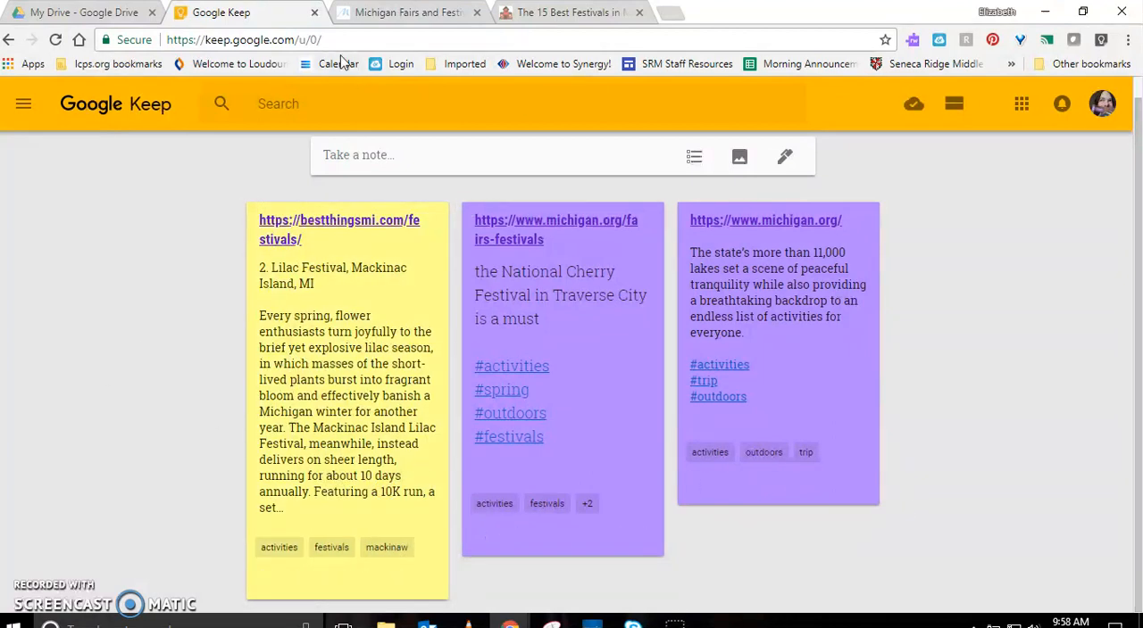
Switch to Google Drive and create a new blank Google Docs document
left_click(89, 13)
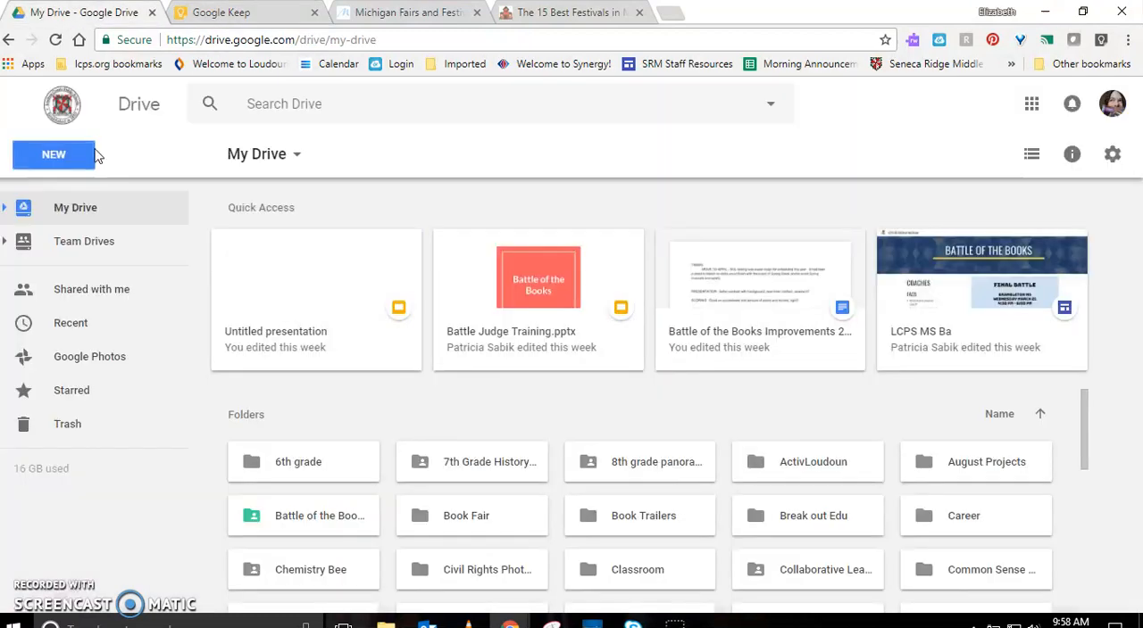
left_click(40, 168)
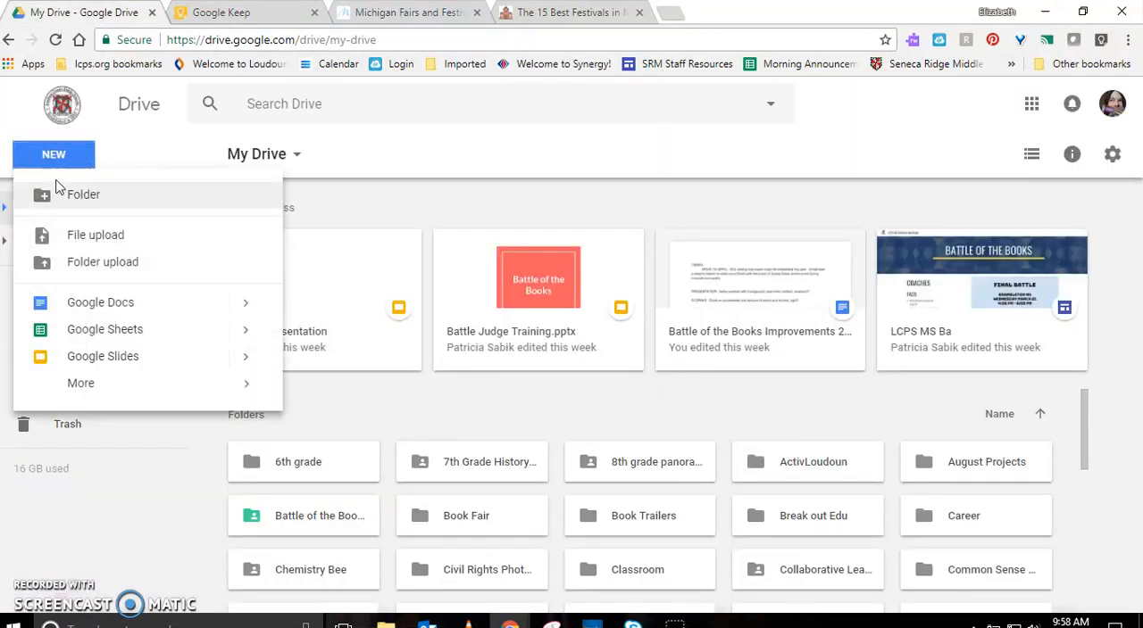
left_click(98, 302)
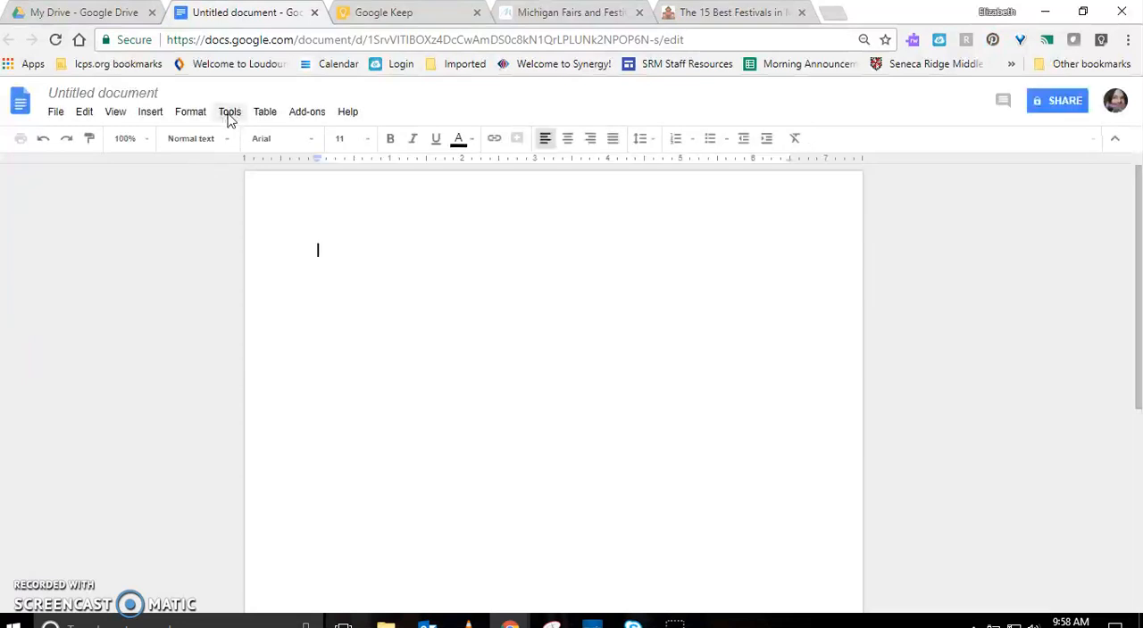
Open the Keep notepad beside the blank document and look through the saved notes
left_click(230, 114)
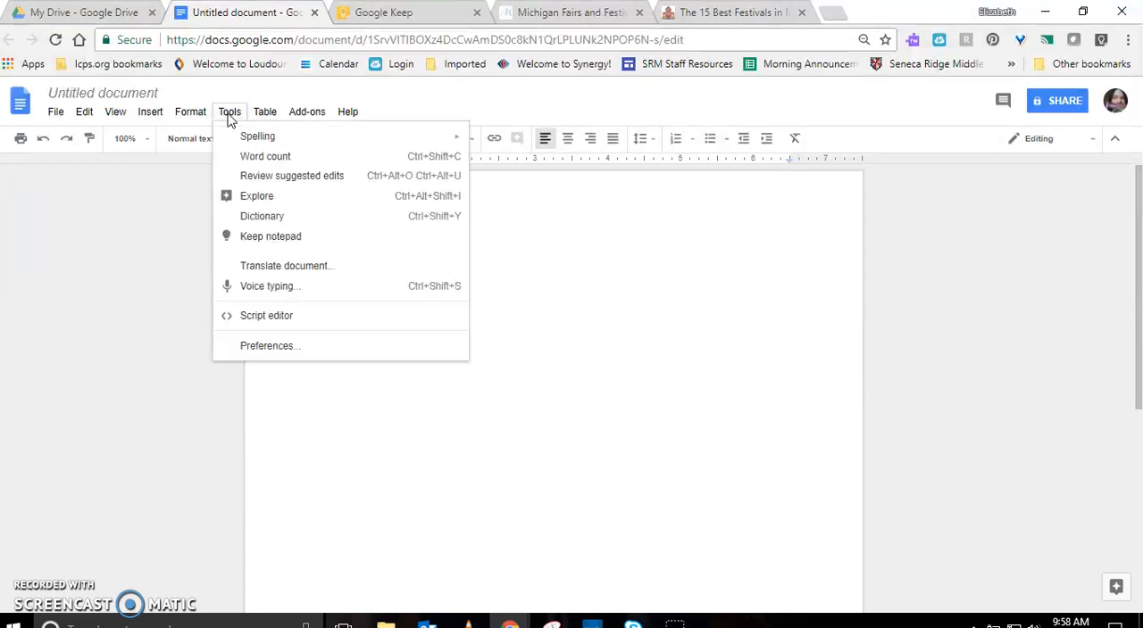
left_click(265, 238)
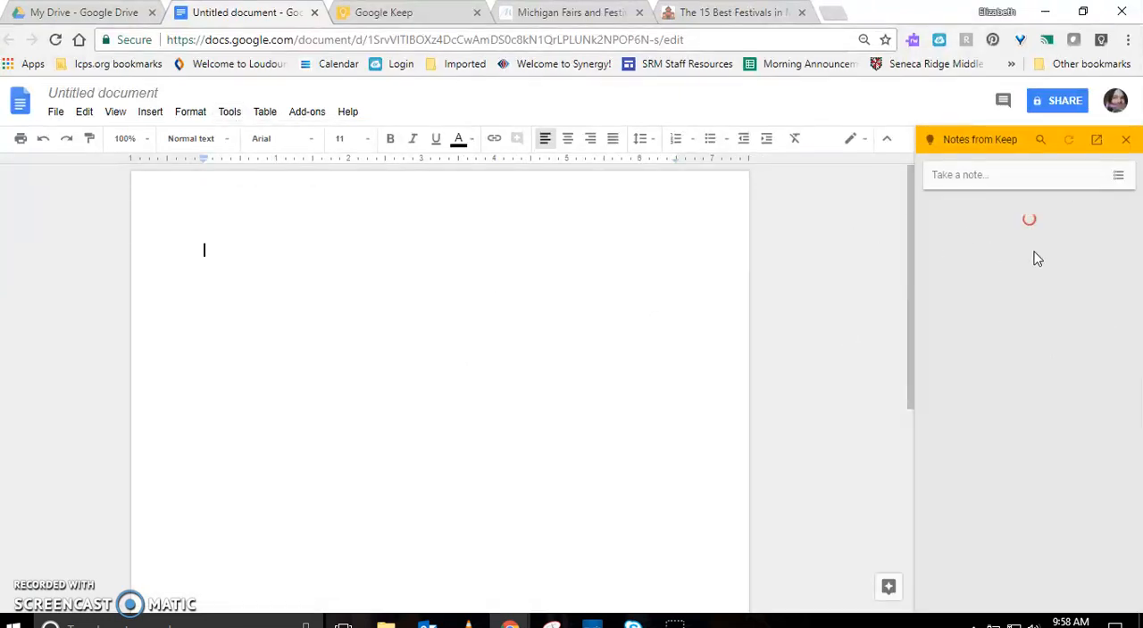
scroll(1069, 511, "down", 3)
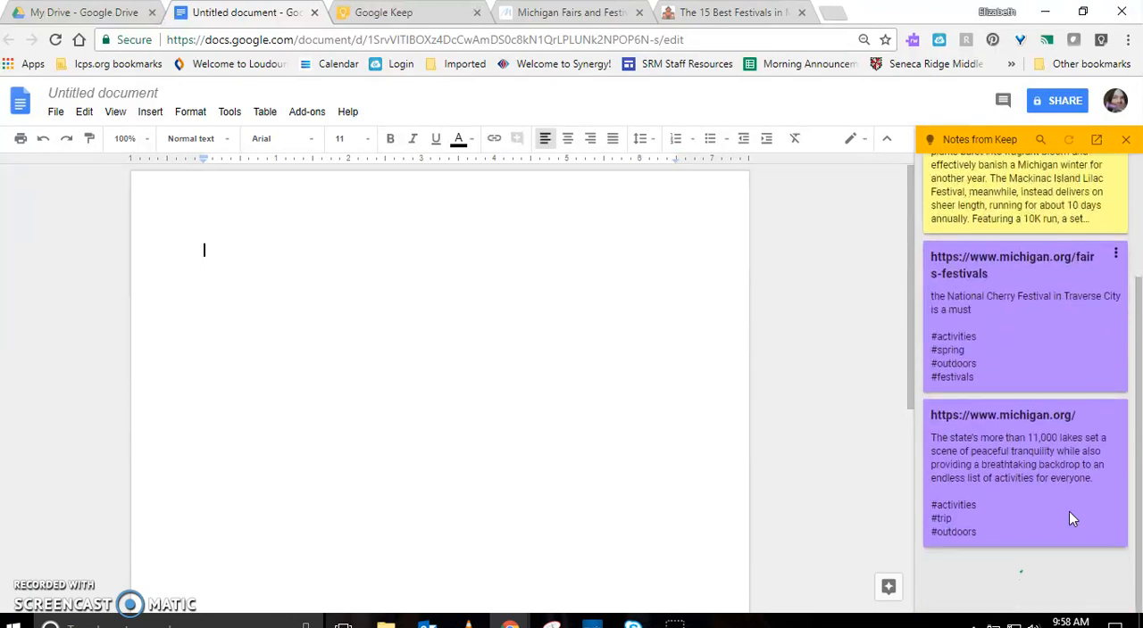
scroll(1076, 514, "up", 3)
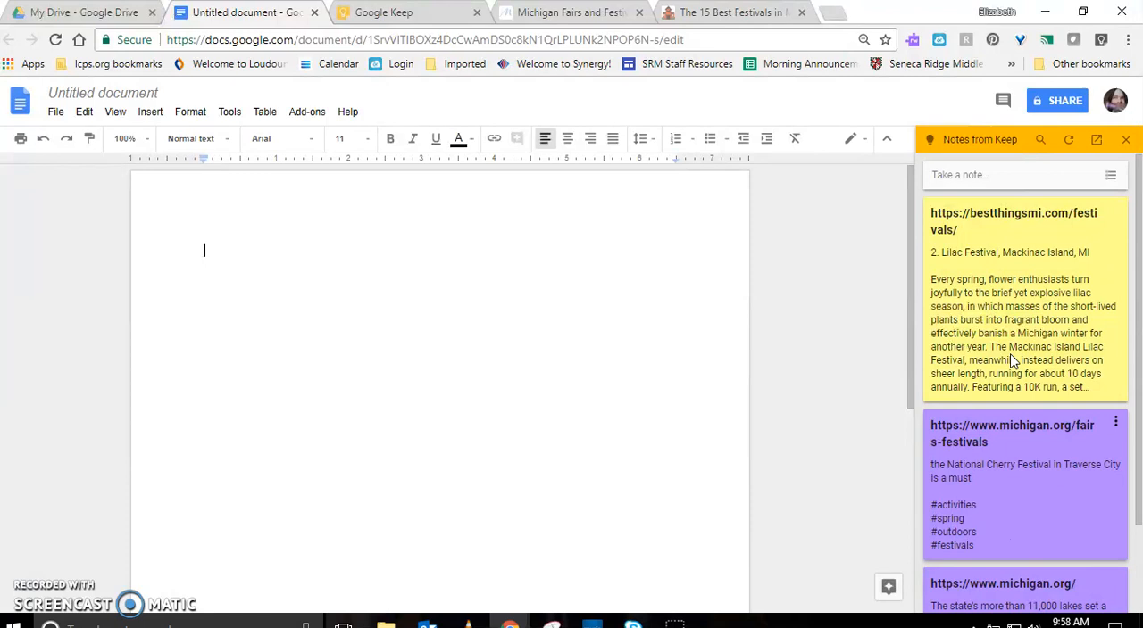
Search the Keep notes beside the document for "fes", then replace the search text with the hashtag "#festi"
left_click(1039, 143)
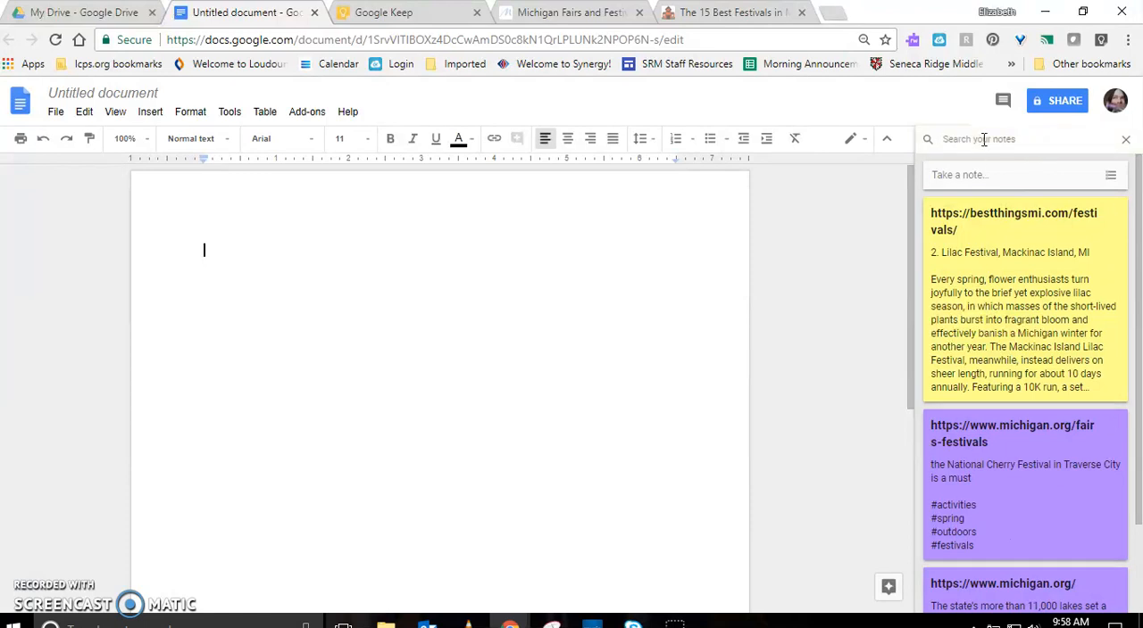
type("fest")
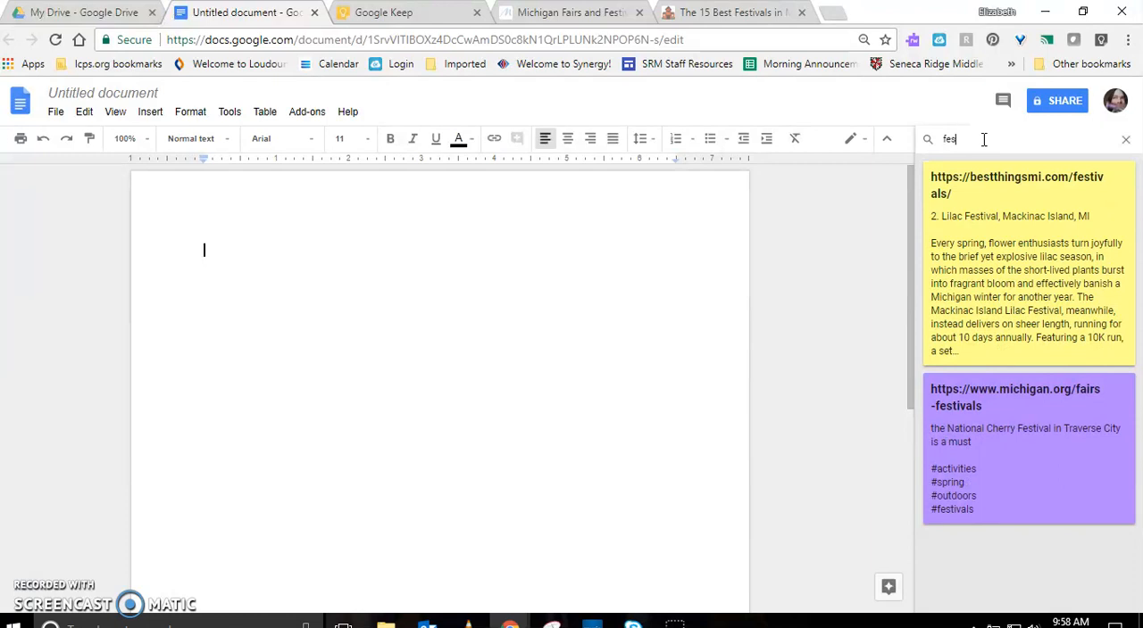
key("BackSpace")
key("BackSpace")
key("BackSpace")
type("#fes")
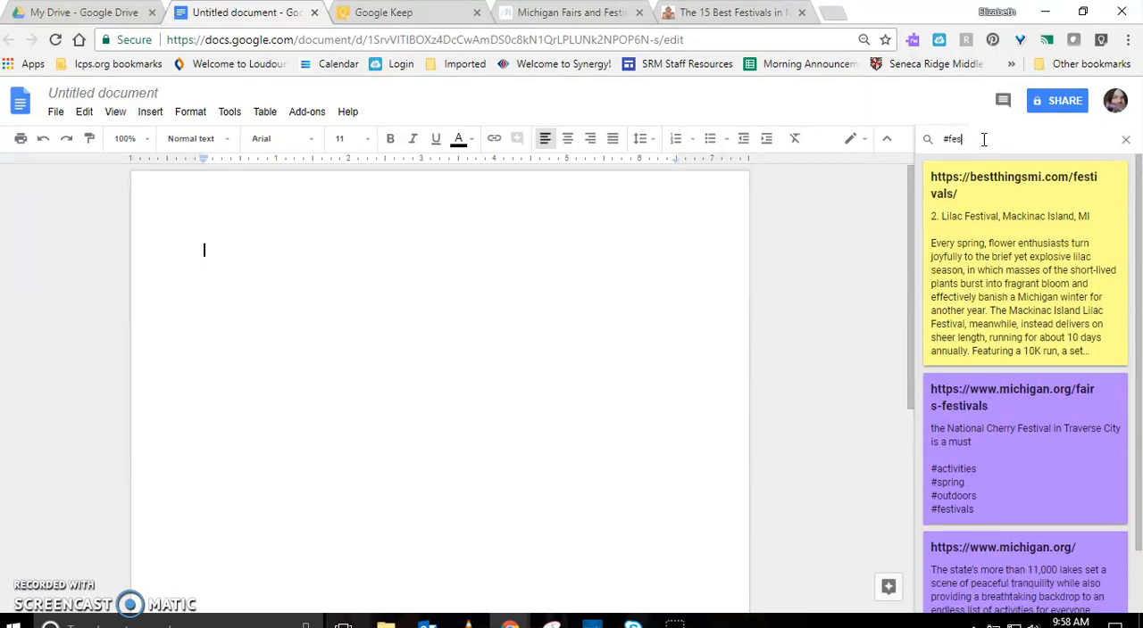
type("ti")
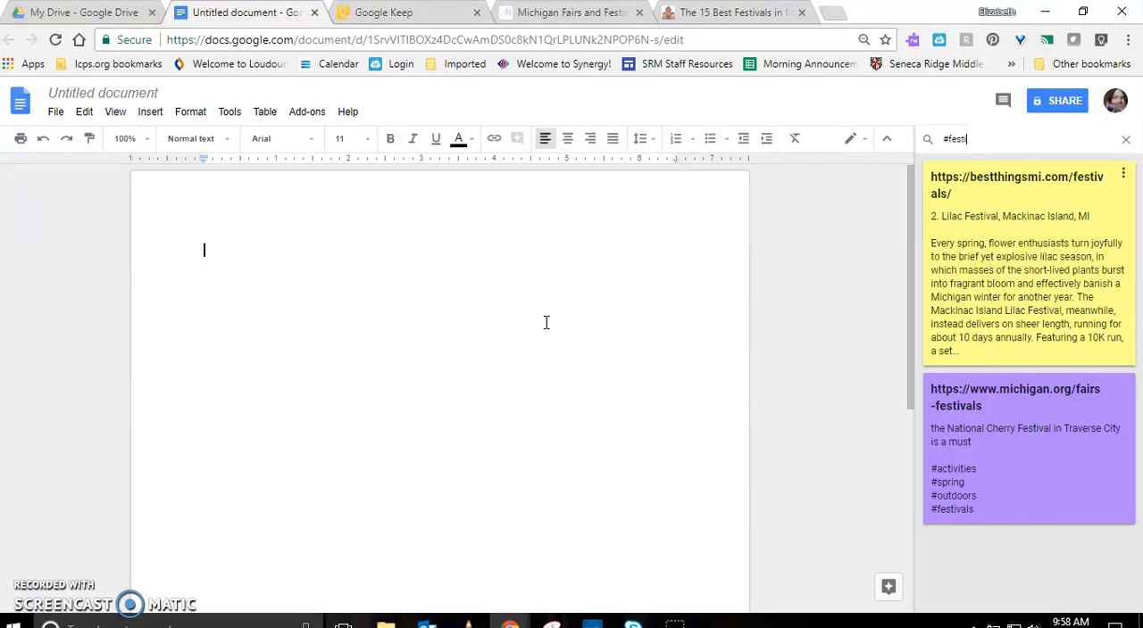
Enter the heading "Festivals" in the blank document and clear the hashtag search of the Keep notes
type("Festivals")
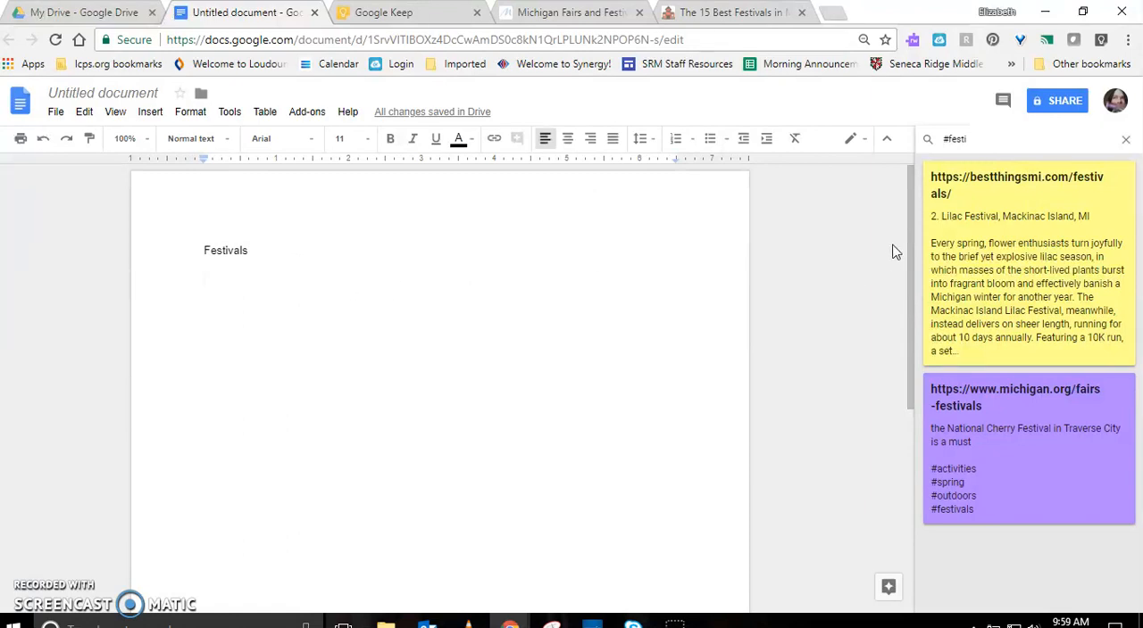
left_click(1124, 143)
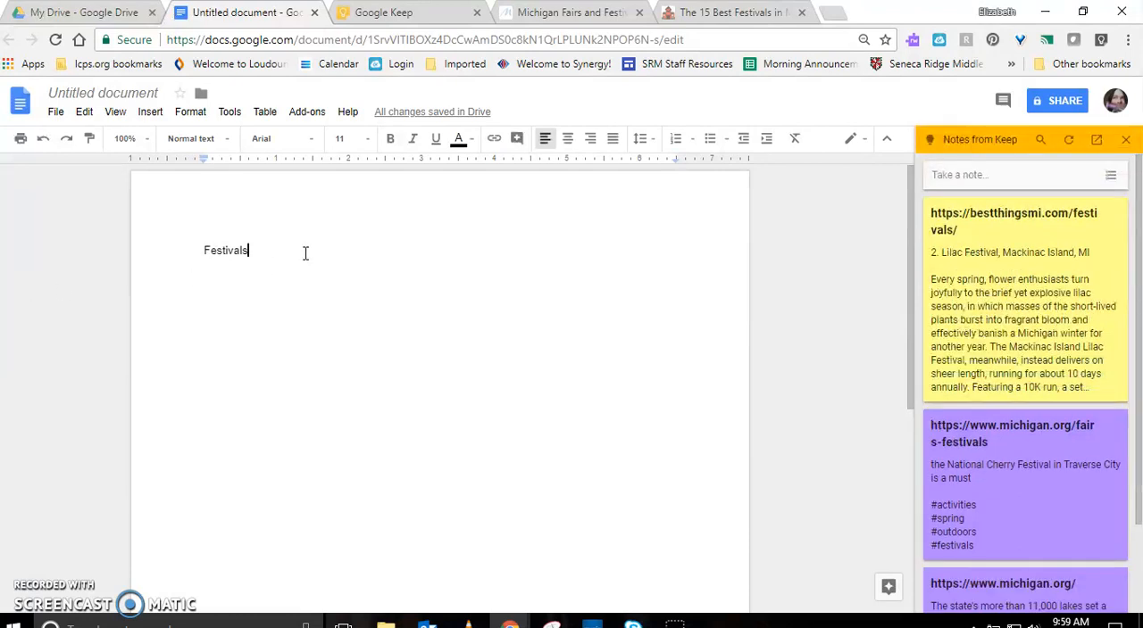
Insert a page break below the Festivals heading and enter "Works Cited" on the new page, followed by a new line
key("Return")
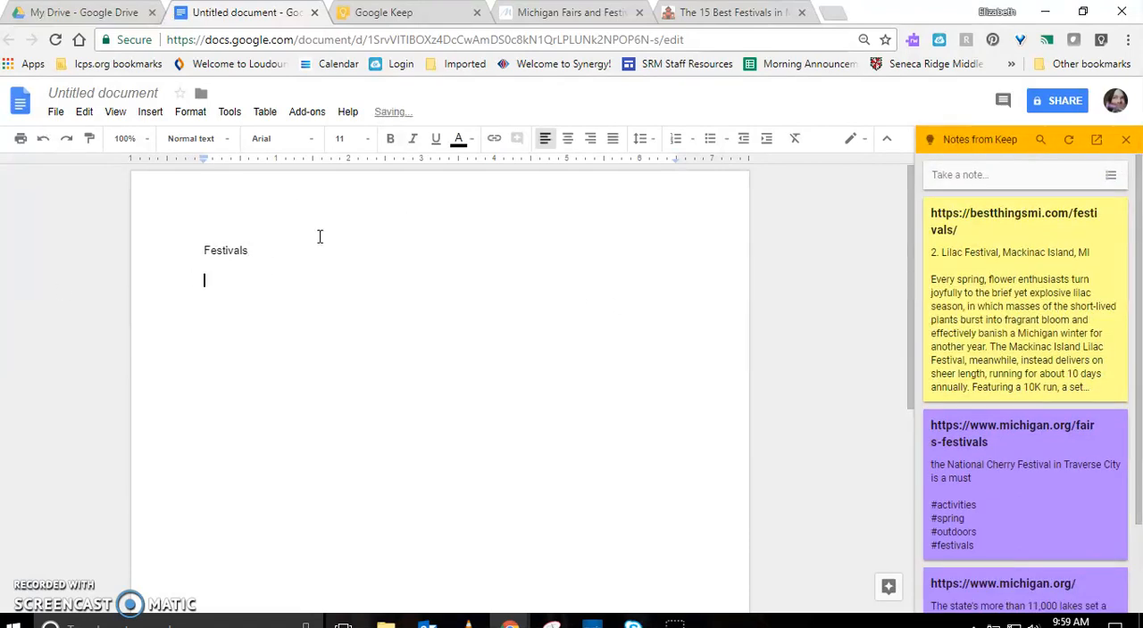
key("ctrl+Return")
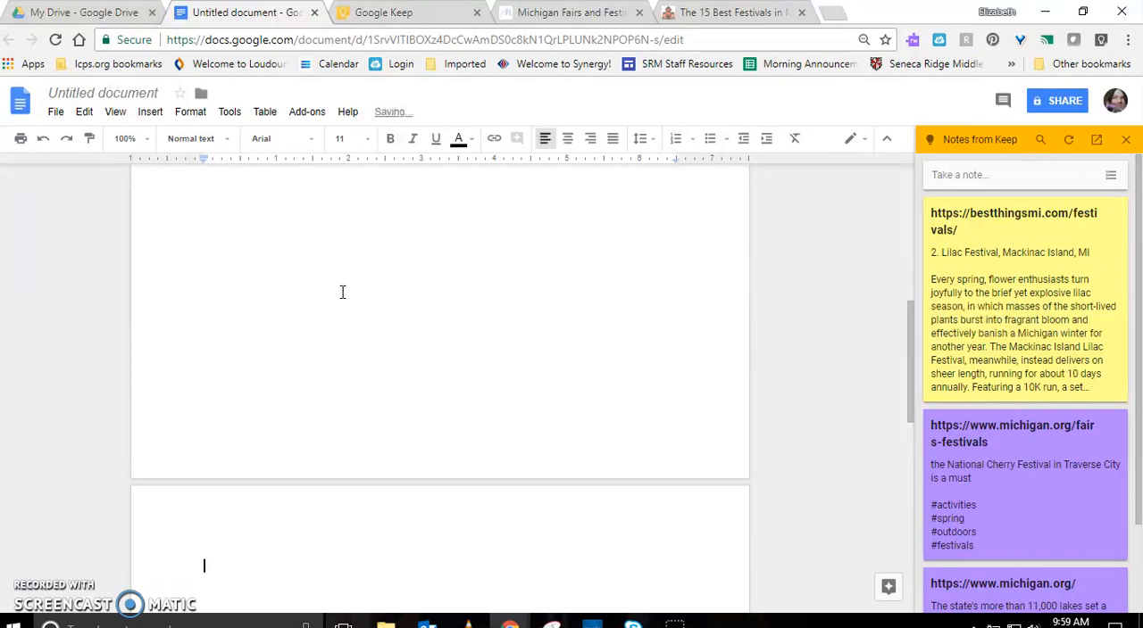
type("Works Cited")
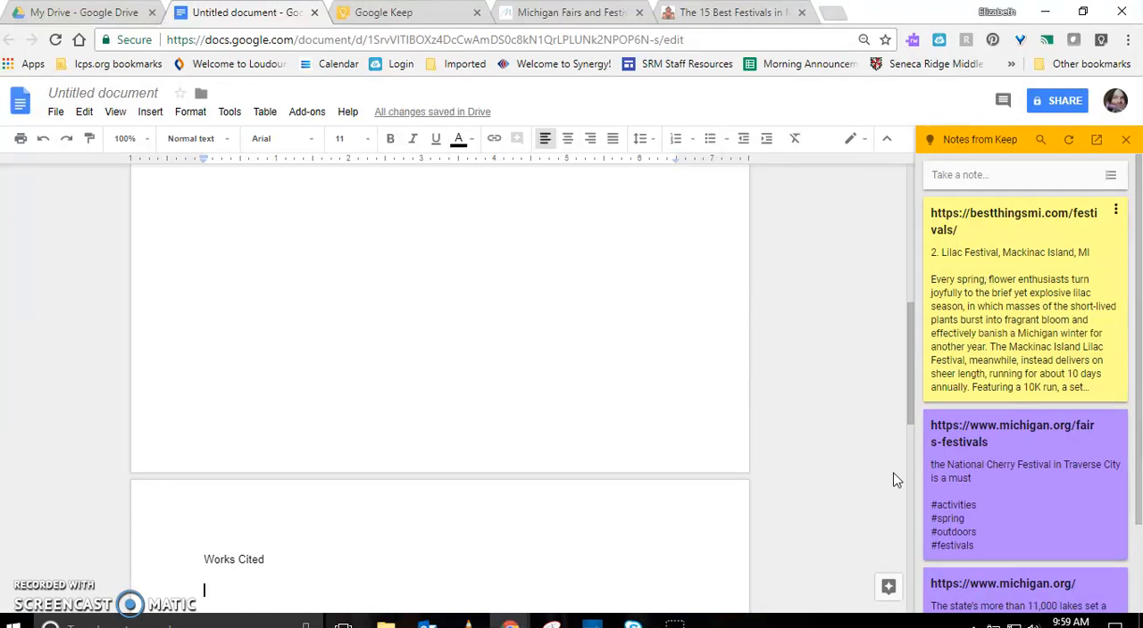
left_click(882, 593)
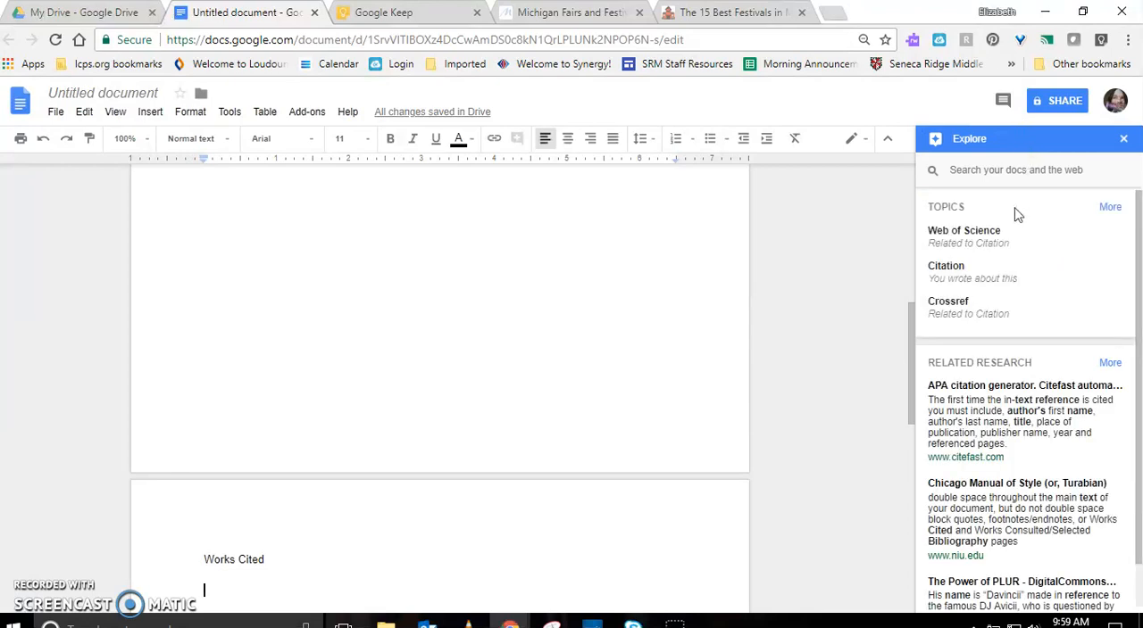
double_click(1012, 147)
left_click(562, 15)
left_click(495, 38)
key("ctrl+c")
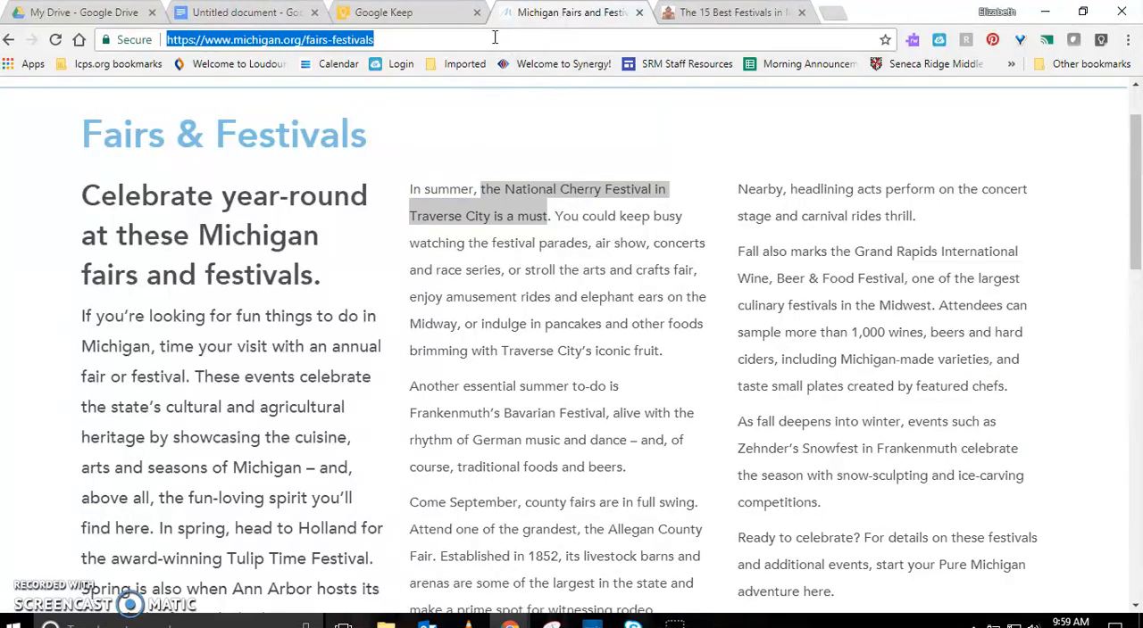
left_click(380, 12)
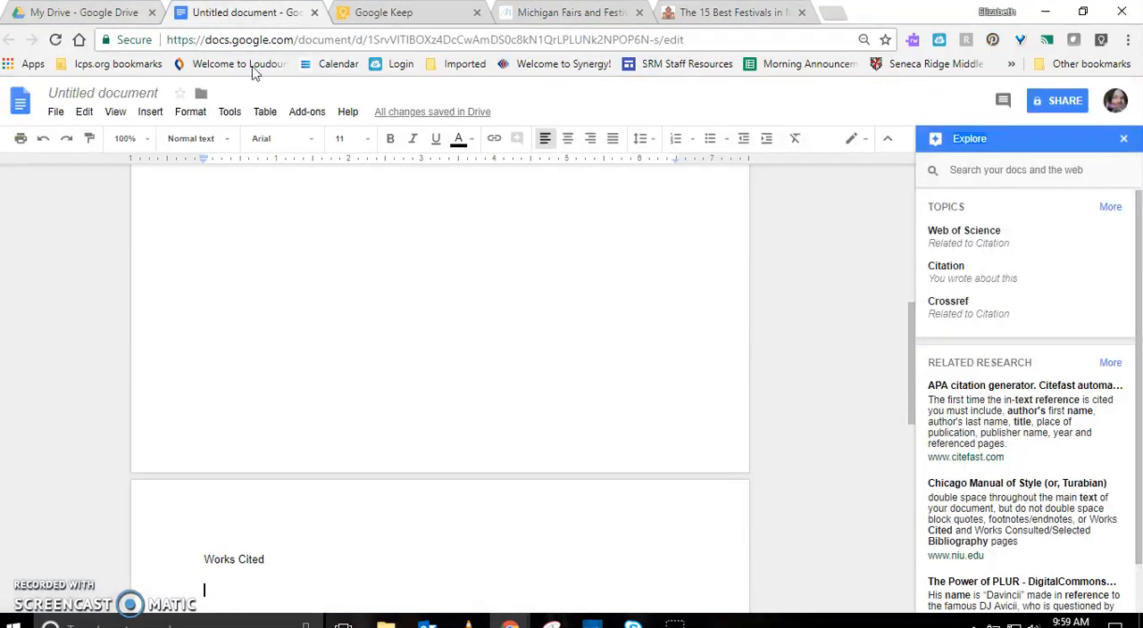
left_click(223, 15)
left_click(989, 169)
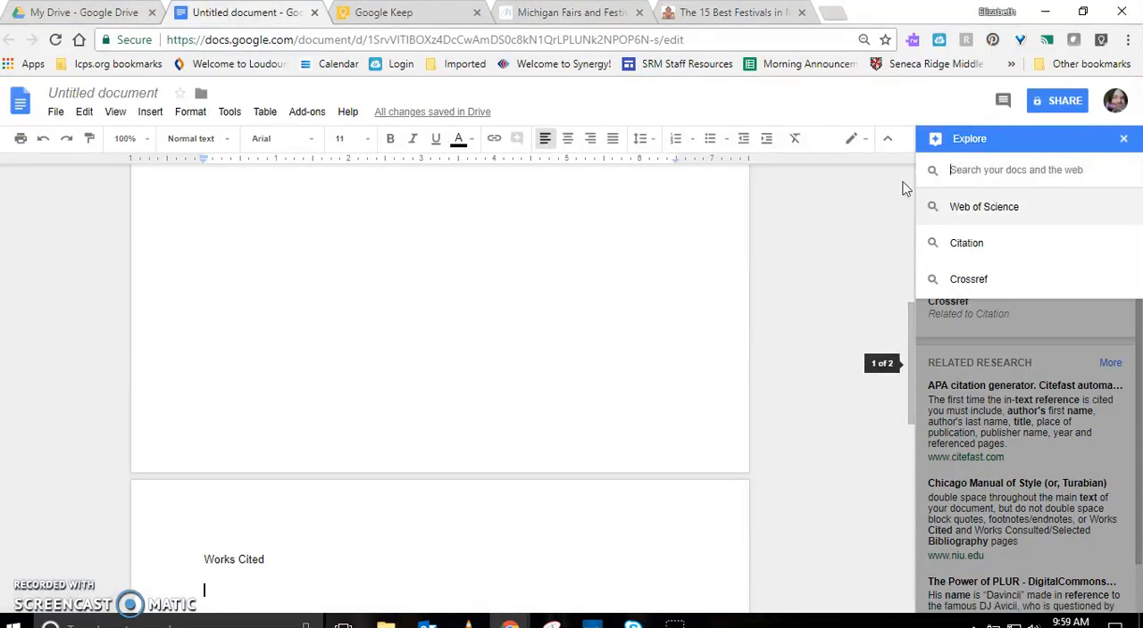
key("ctrl+v")
key("Return")
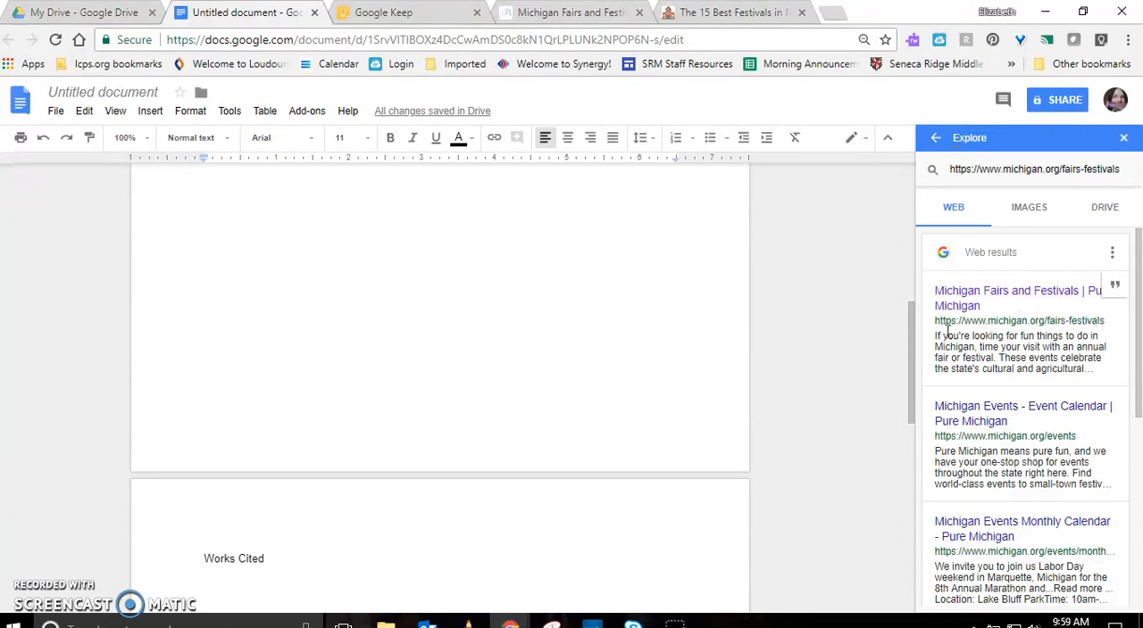
Cite the Michigan Fairs and Festivals result as a footnote and move its citation text under Works Cited
left_click(1115, 287)
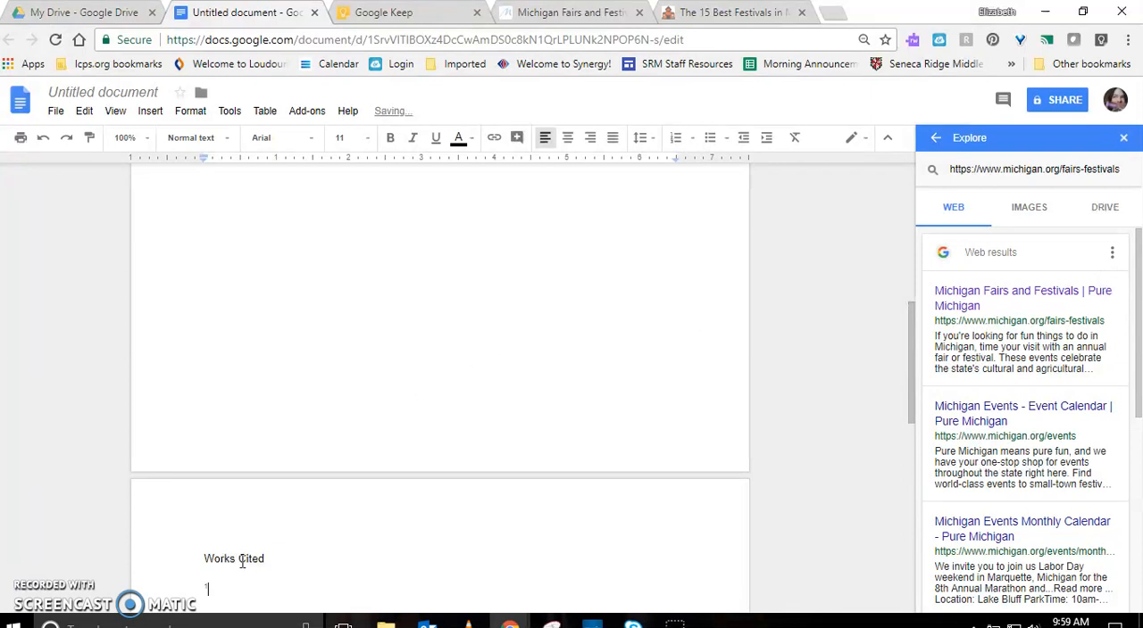
scroll(241, 563, "down", 3)
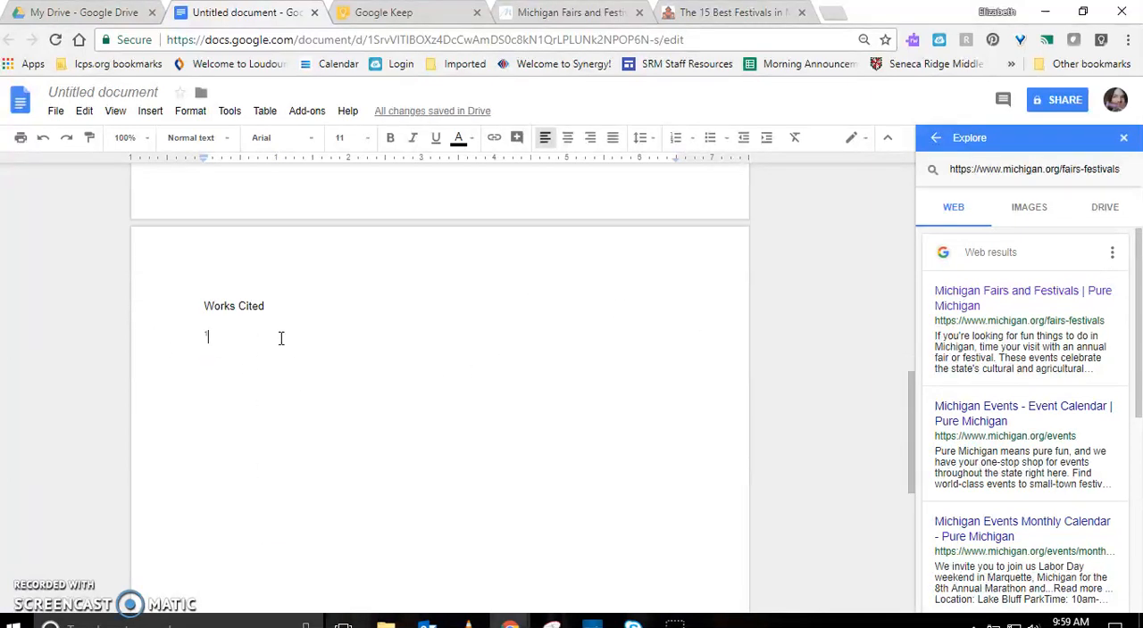
scroll(380, 396, "down", 5)
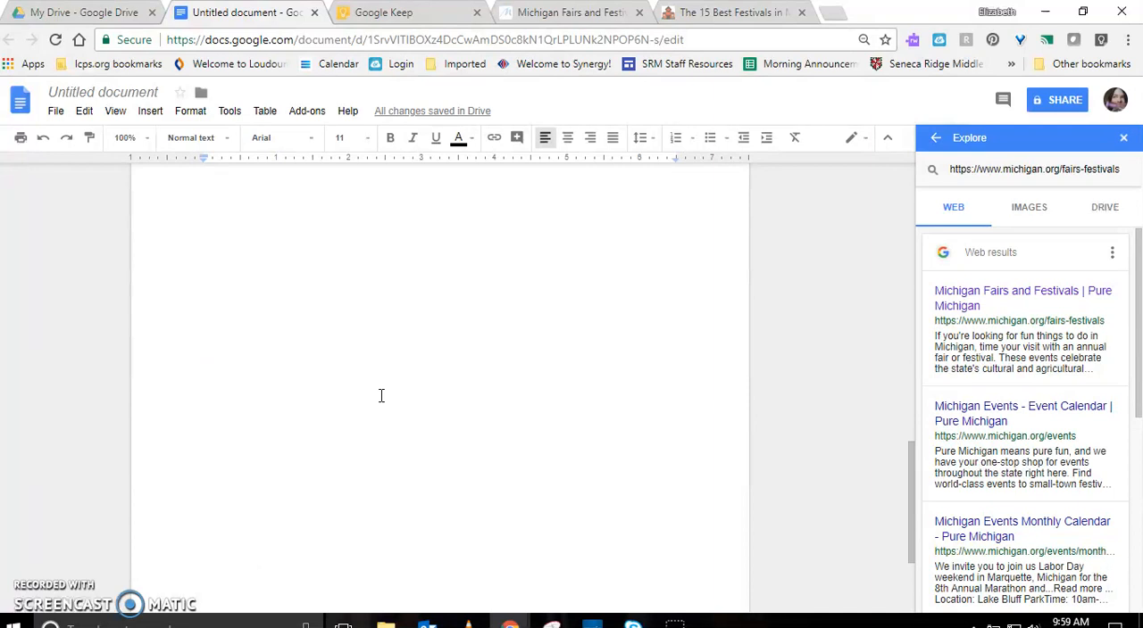
left_click_drag(275, 524, 196, 504)
key("ctrl+c")
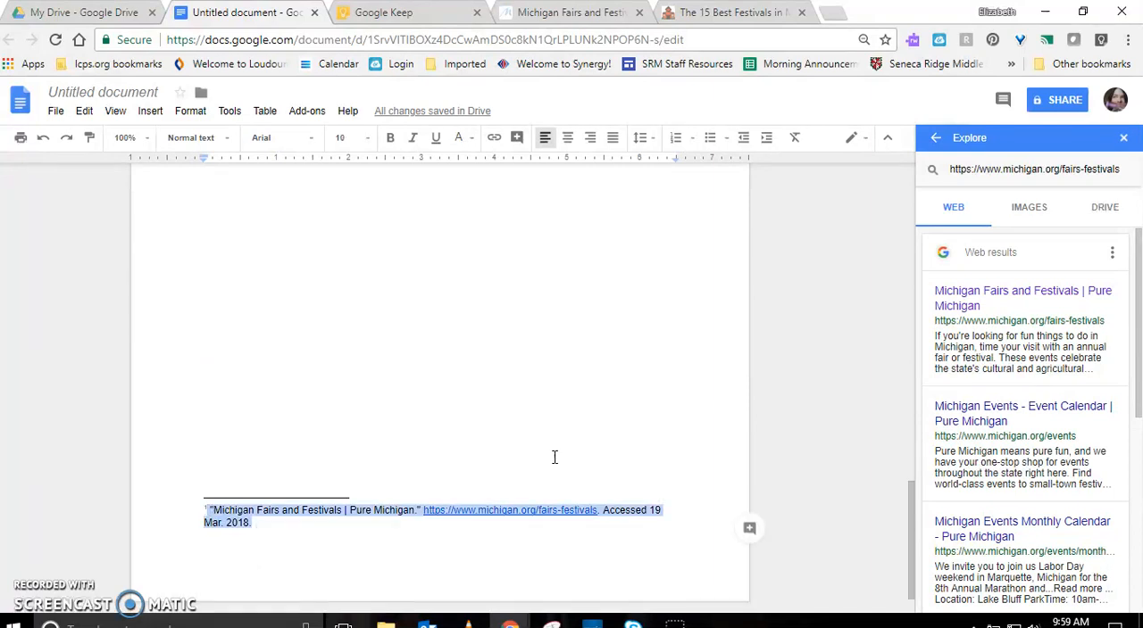
key("BackSpace")
scroll(351, 451, "up", 8)
key("ctrl+v")
scroll(324, 490, "down", 3)
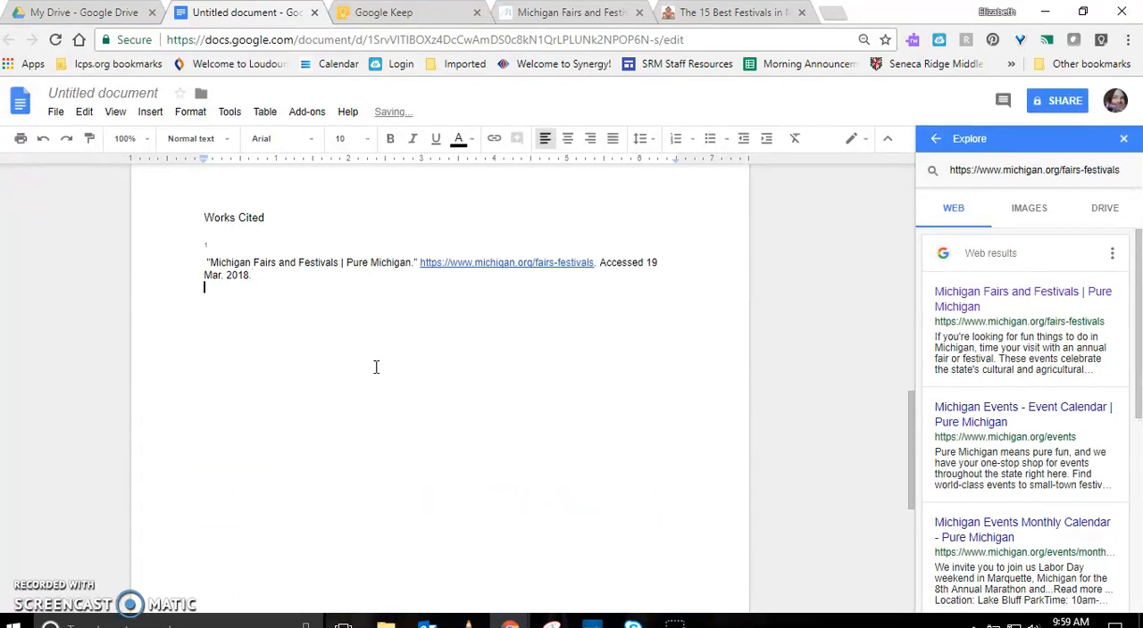
mouse_move(1099, 374)
left_click(400, 13)
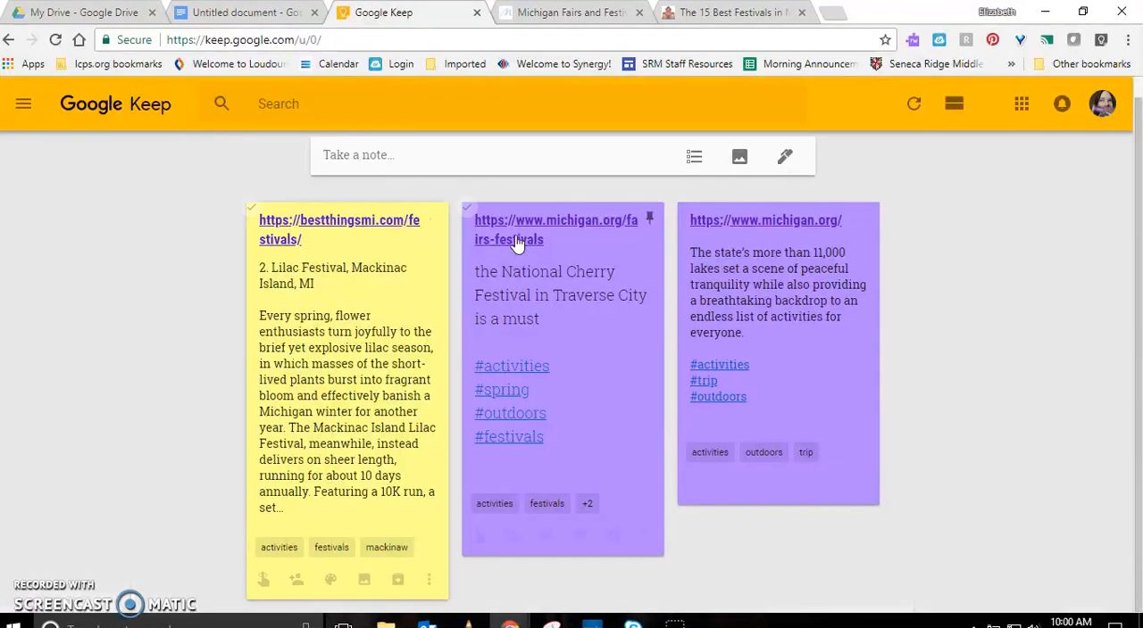
left_click(279, 242)
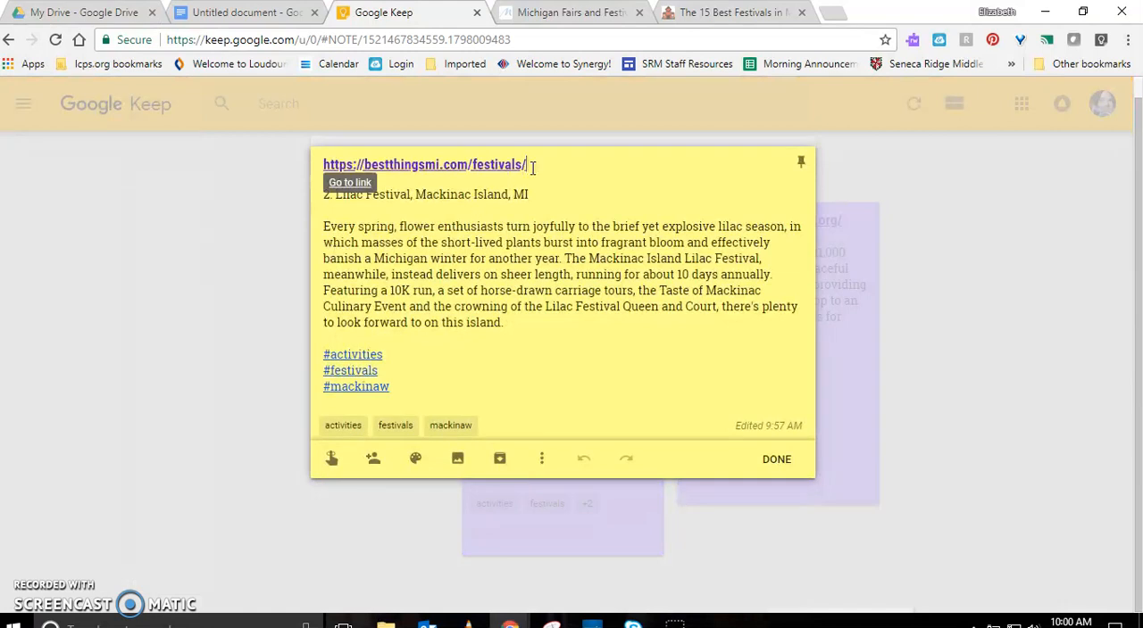
left_click_drag(532, 166, 280, 146)
key("ctrl+c")
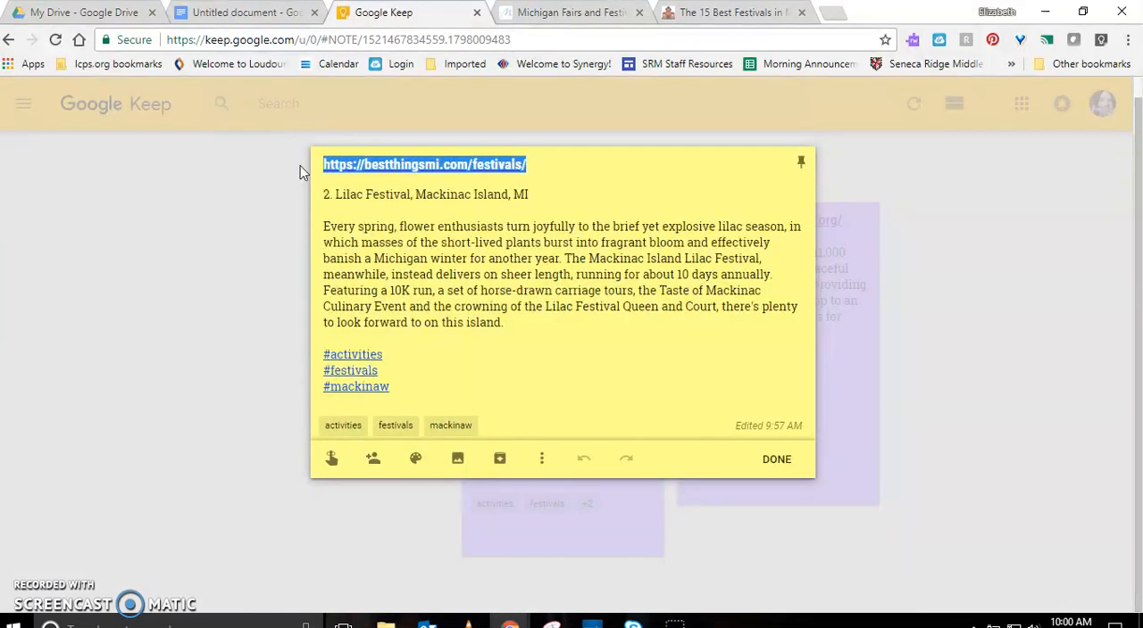
left_click(234, 13)
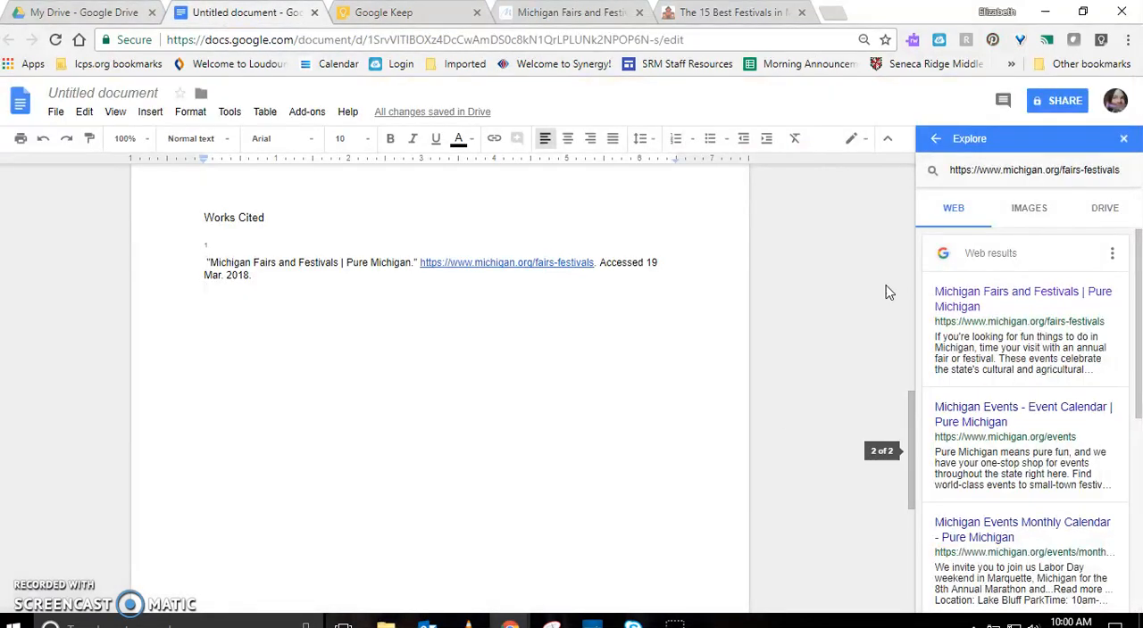
left_click(1010, 172)
triple_click(1123, 171)
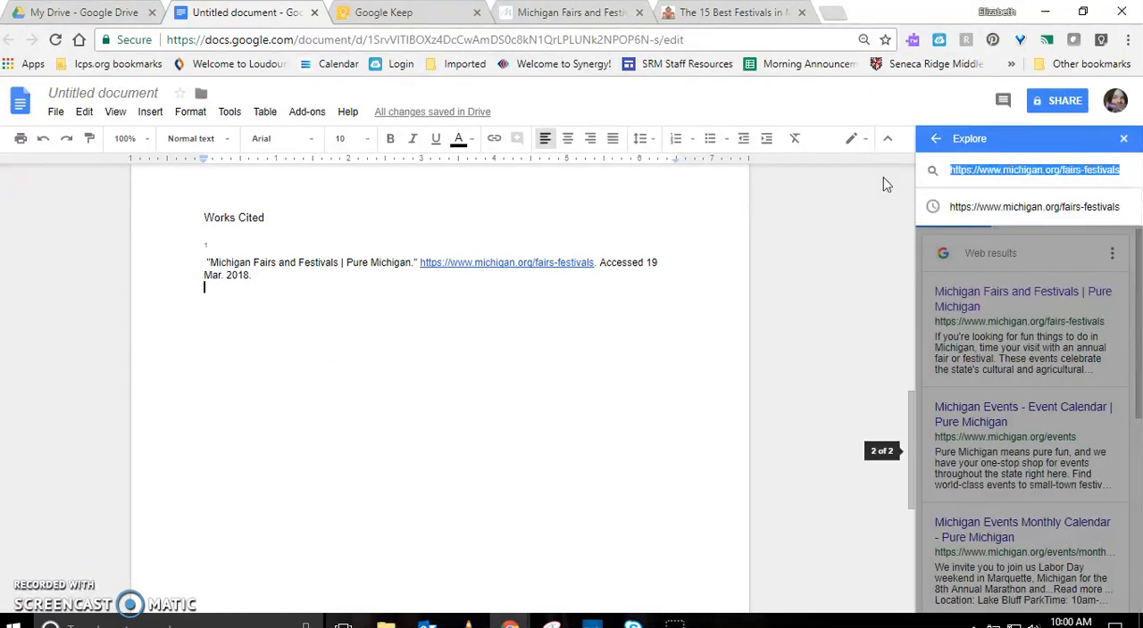
left_click(1123, 138)
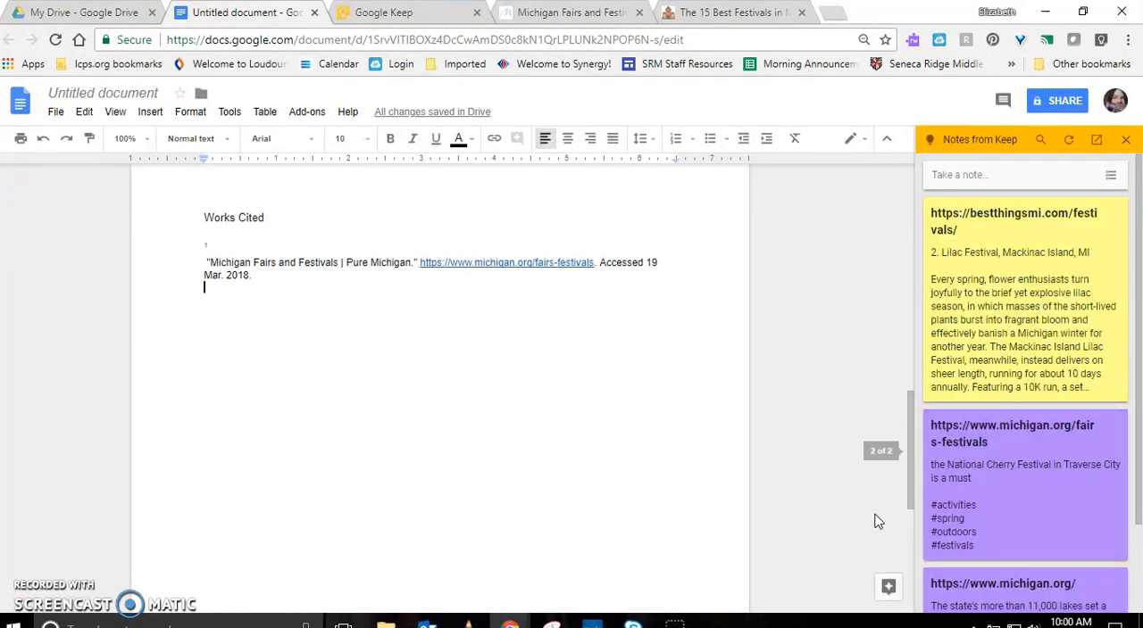
left_click(880, 593)
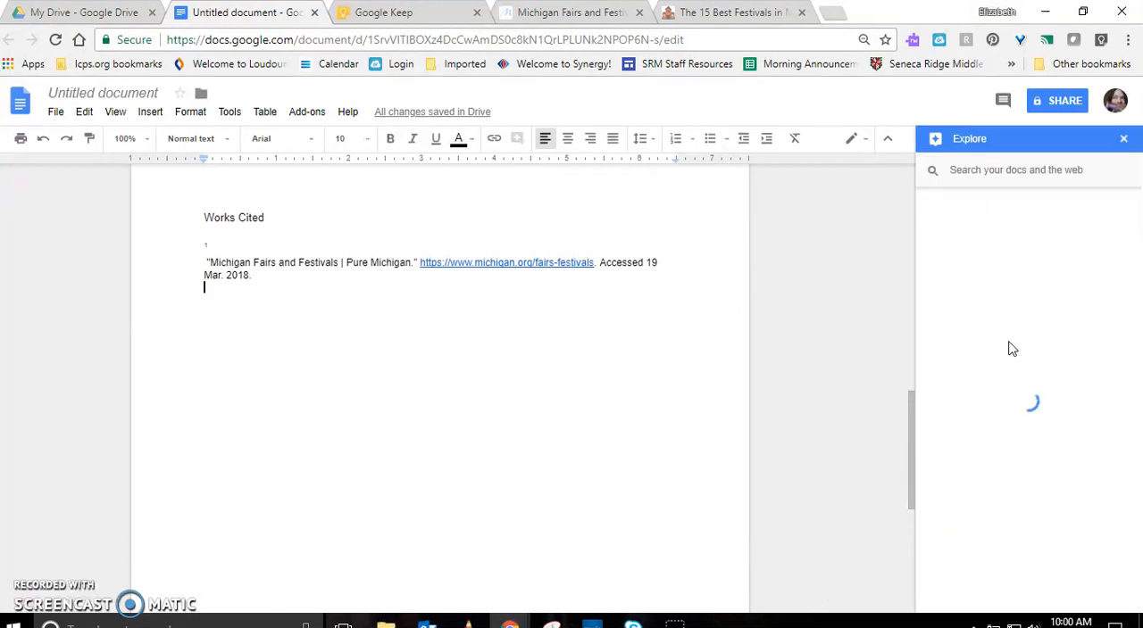
left_click(964, 171)
key("ctrl+v")
key("Return")
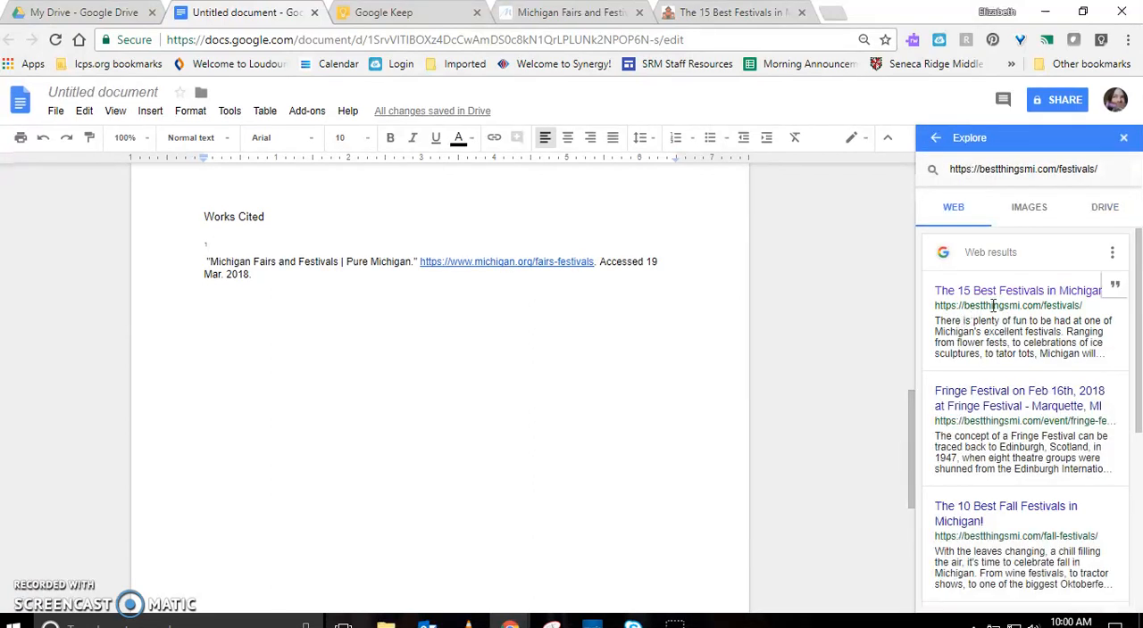
Cite "The 15 Best Festivals in Michigan!" as a footnote and move its citation text below the first Works Cited entry
left_click(1122, 294)
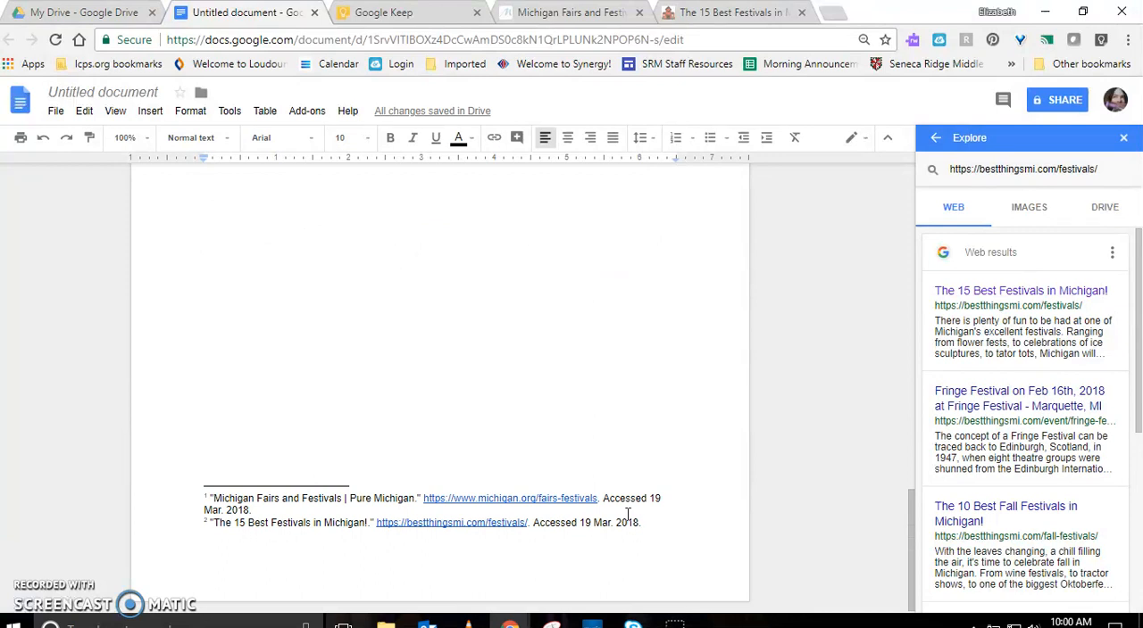
left_click_drag(645, 522, 208, 530)
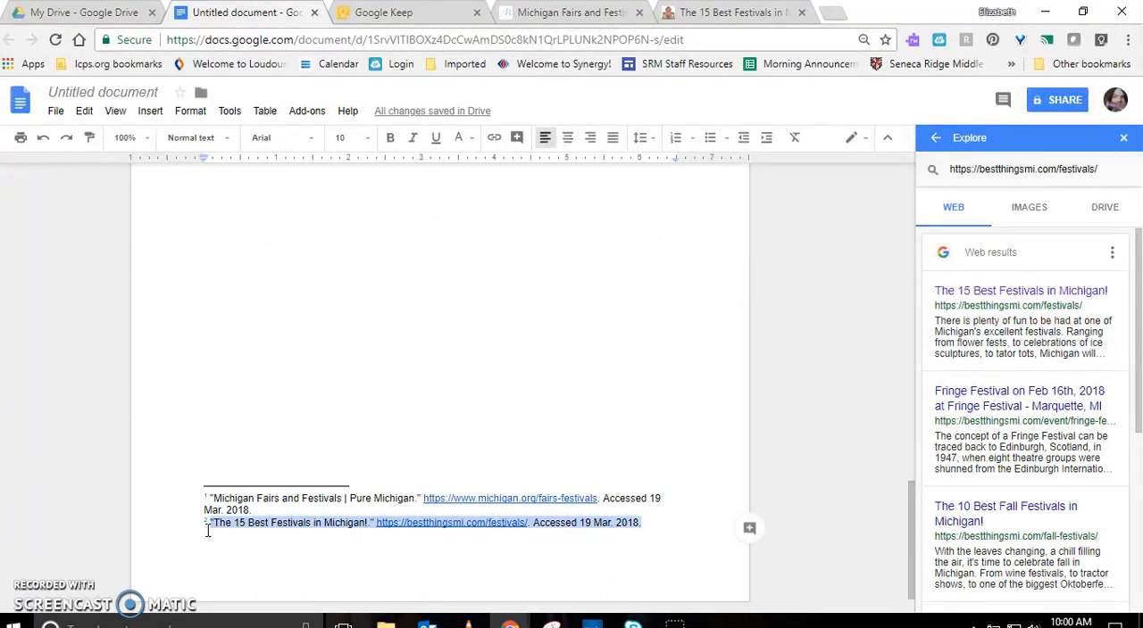
key("ctrl+x")
left_click(261, 386)
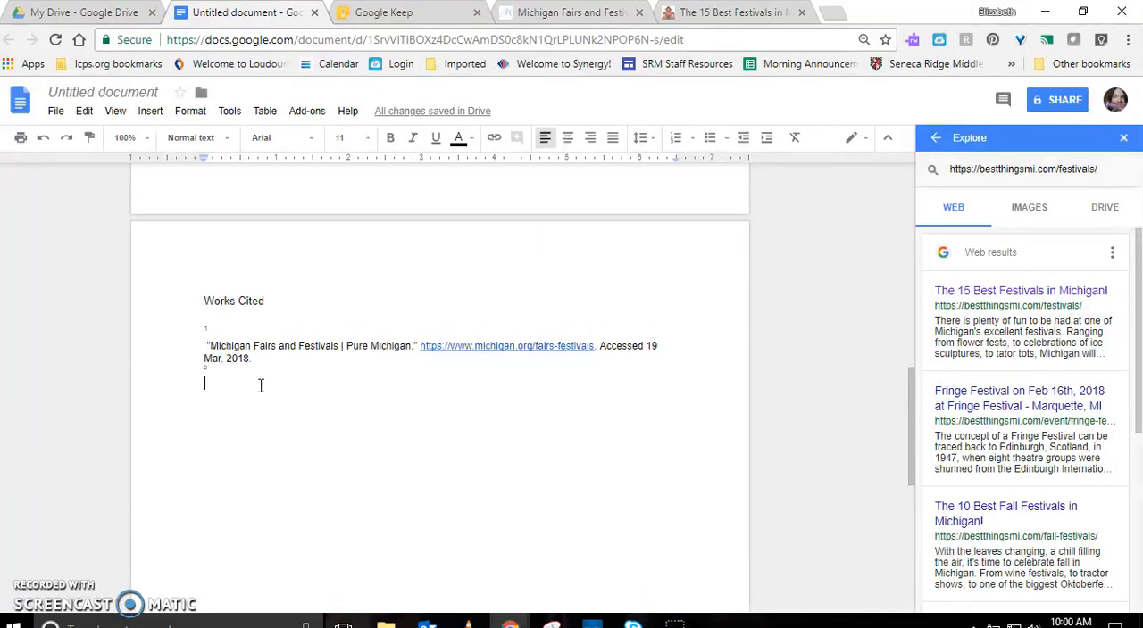
key("ctrl+v")
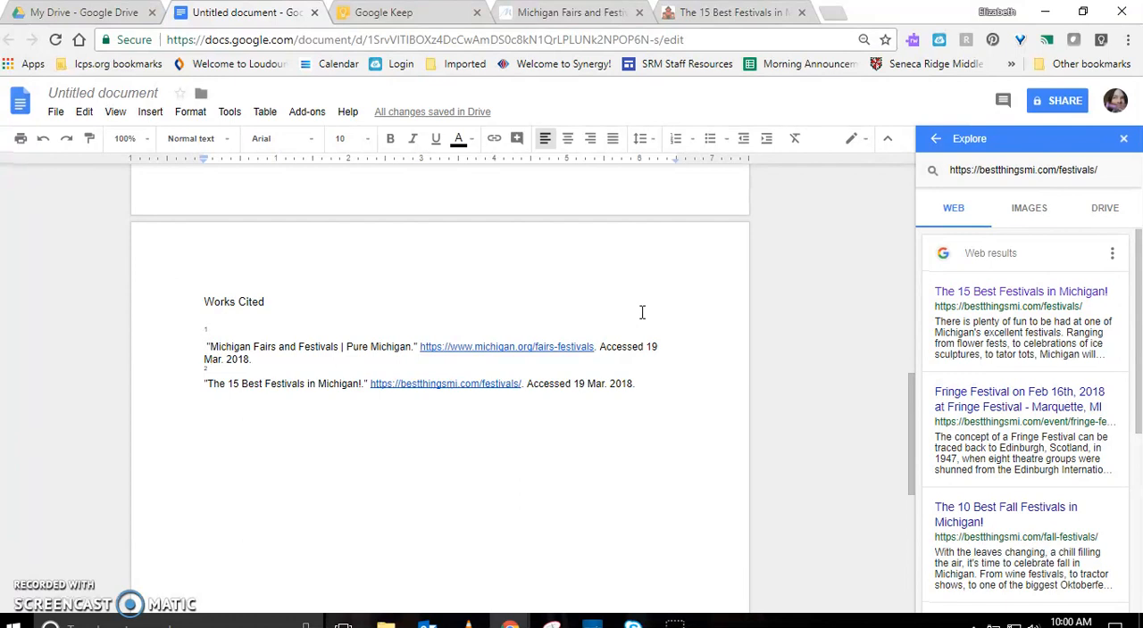
Place the text cursor below the Festivals heading and close Explore to bring back the Keep notes
scroll(638, 310, "up", 4)
scroll(638, 311, "up", 5)
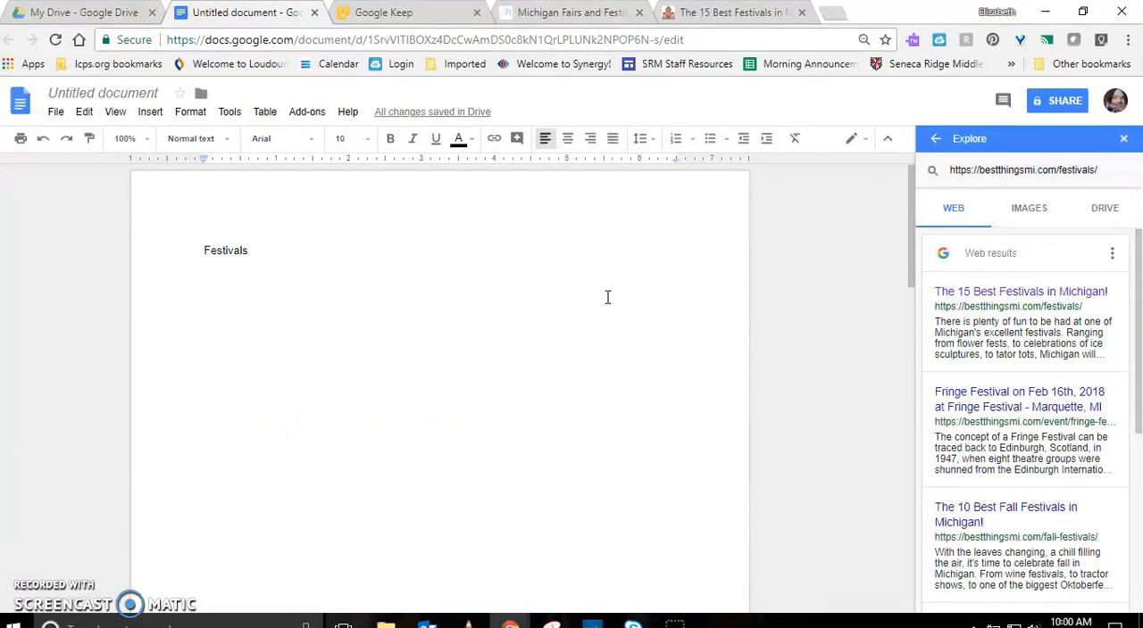
left_click(312, 263)
left_click(936, 141)
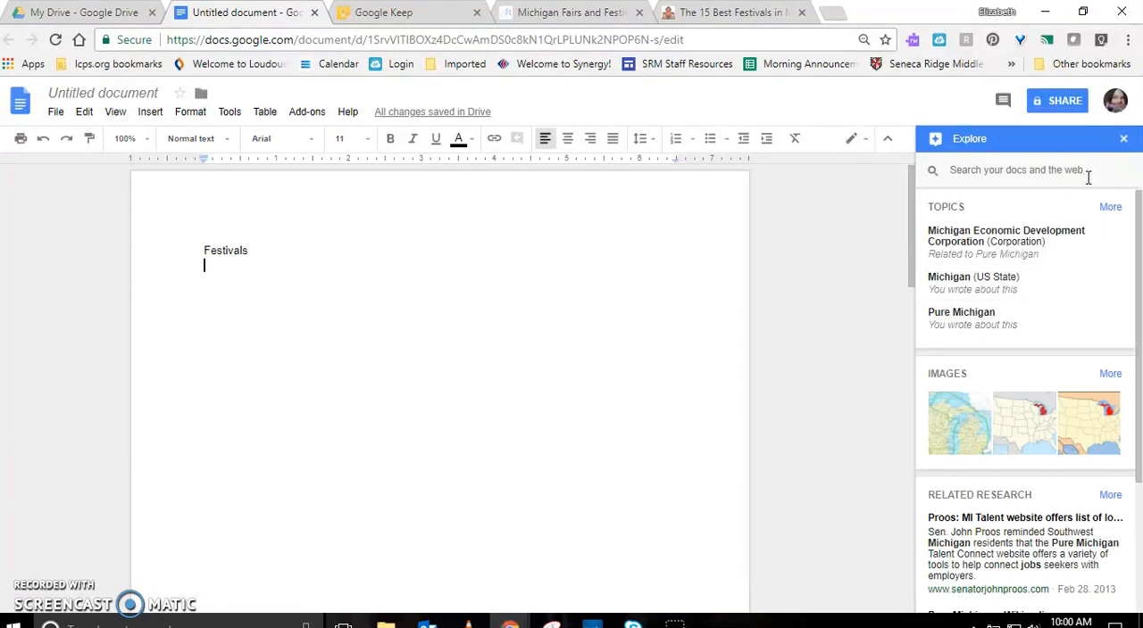
left_click(1126, 140)
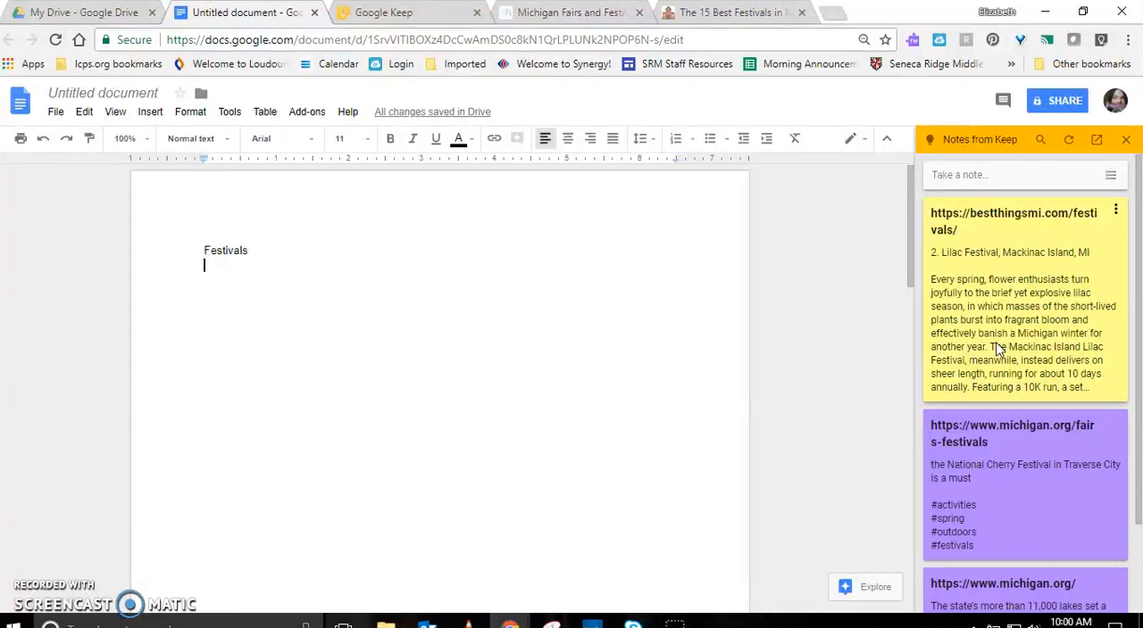
Write "Lilac Festival is really cool; it takes place on an island." in a new paragraph under the Festivals heading
key("Return")
type("L")
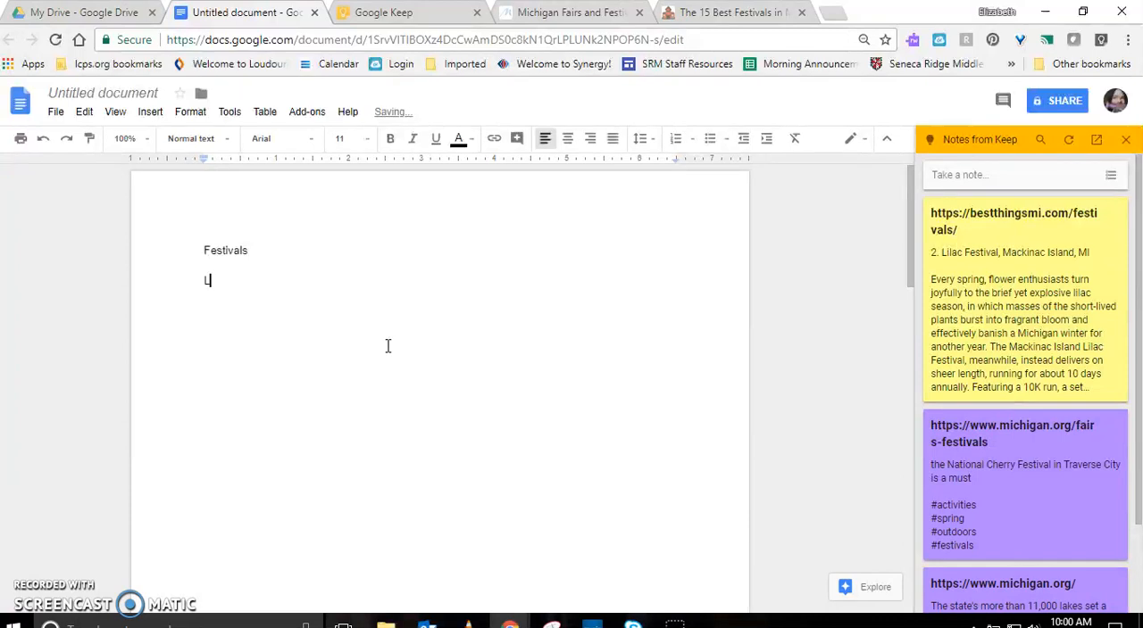
type("ilac Festival is really cool")
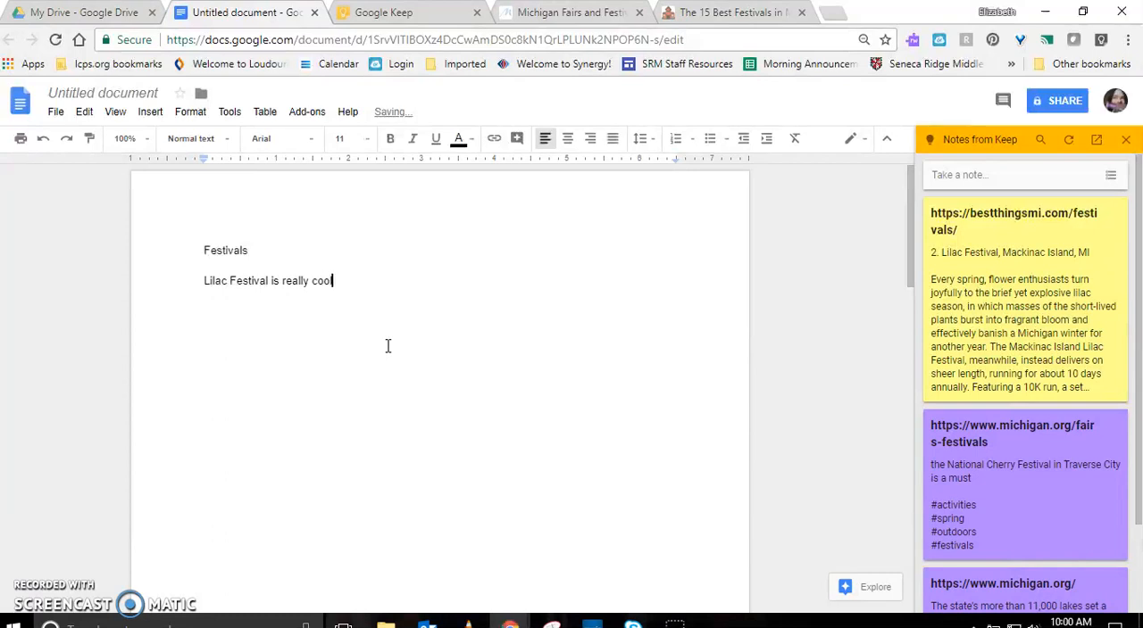
type("; take")
key("BackSpace")
key("BackSpace")
key("BackSpace")
type("it takes place on an island")
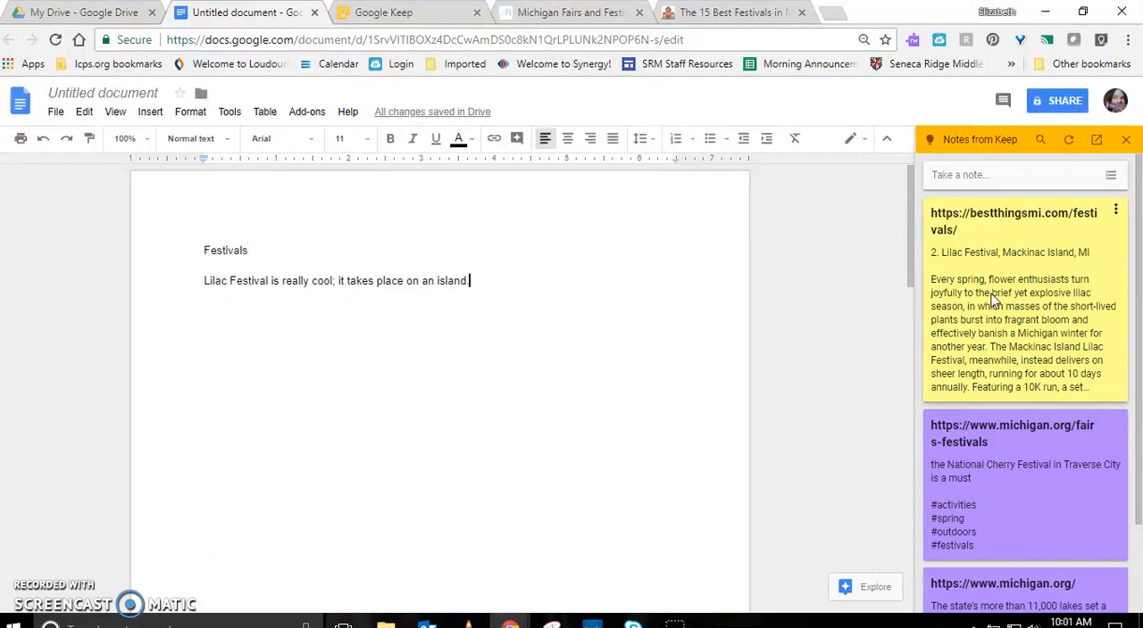
type(".  The Cherry")
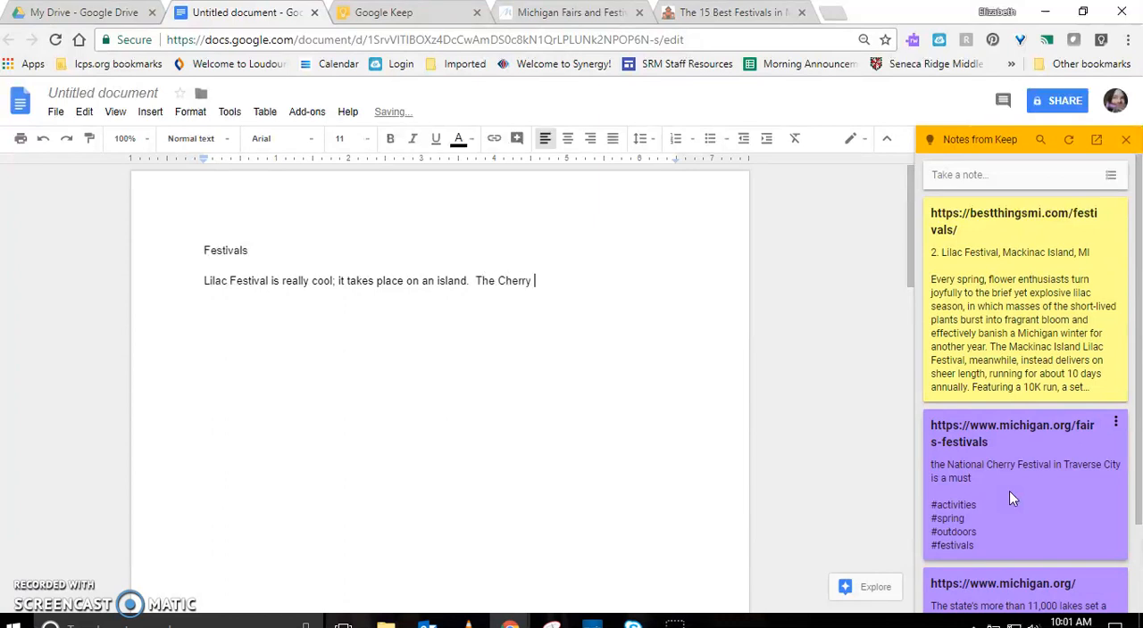
type(" Festival is also amazin")
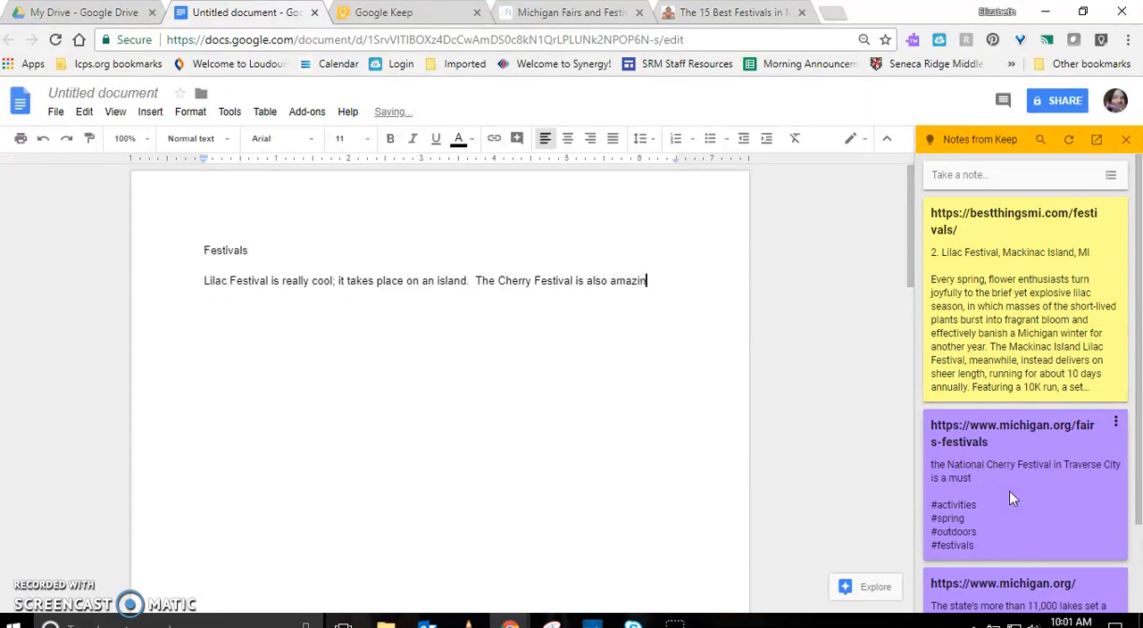
type("g and full of juicy cherries.")
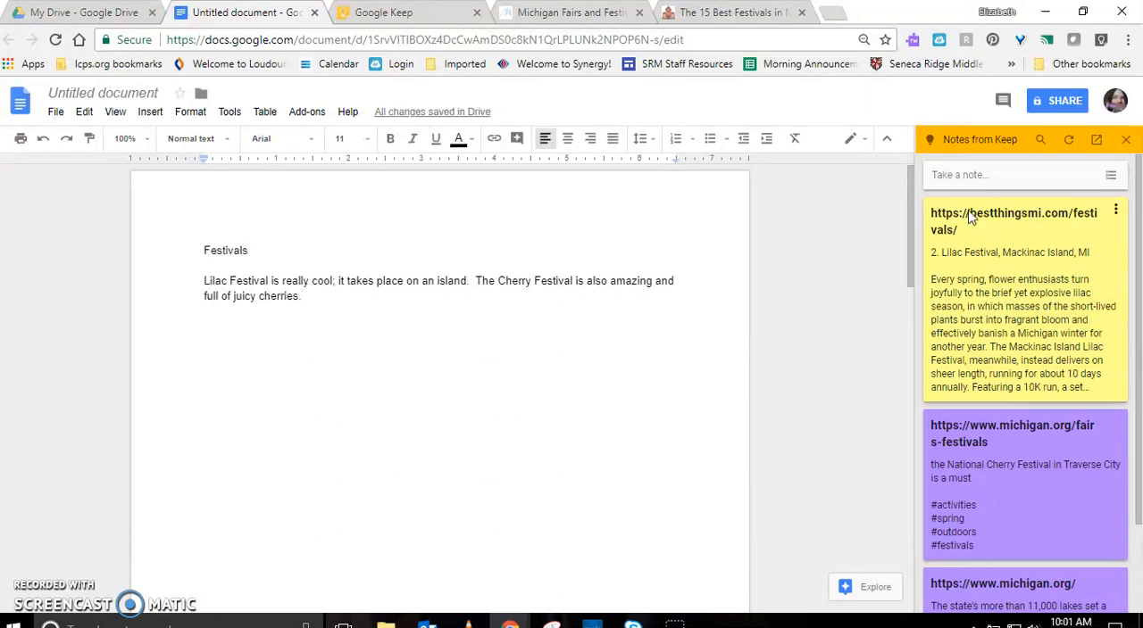
Search the Keep notes beside the document for "festival"
left_click(1040, 139)
type("festival")
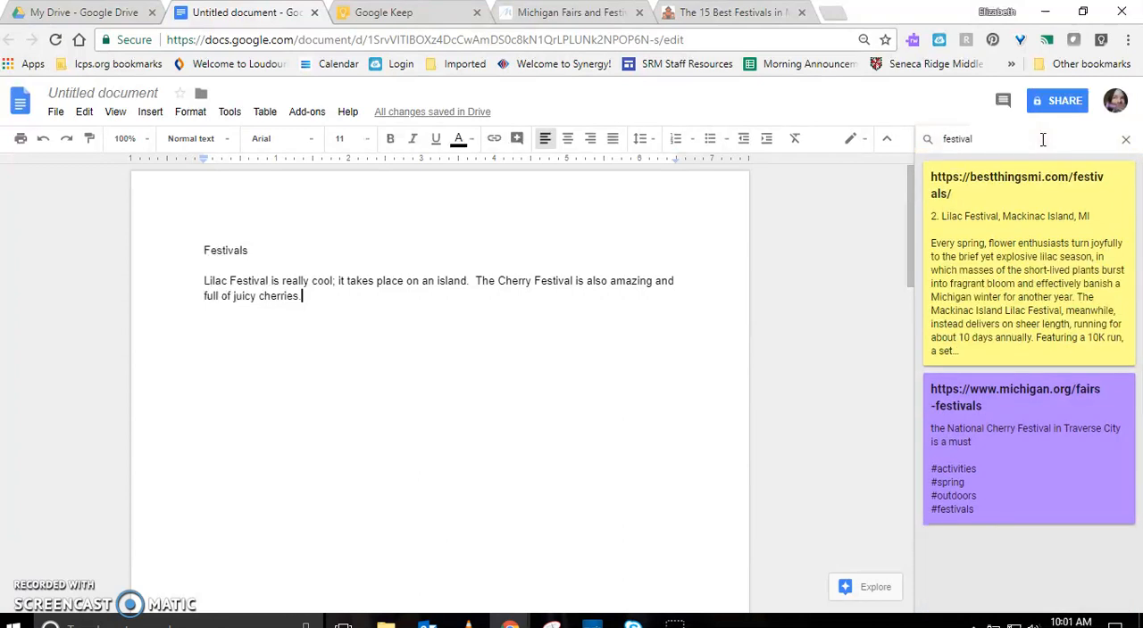